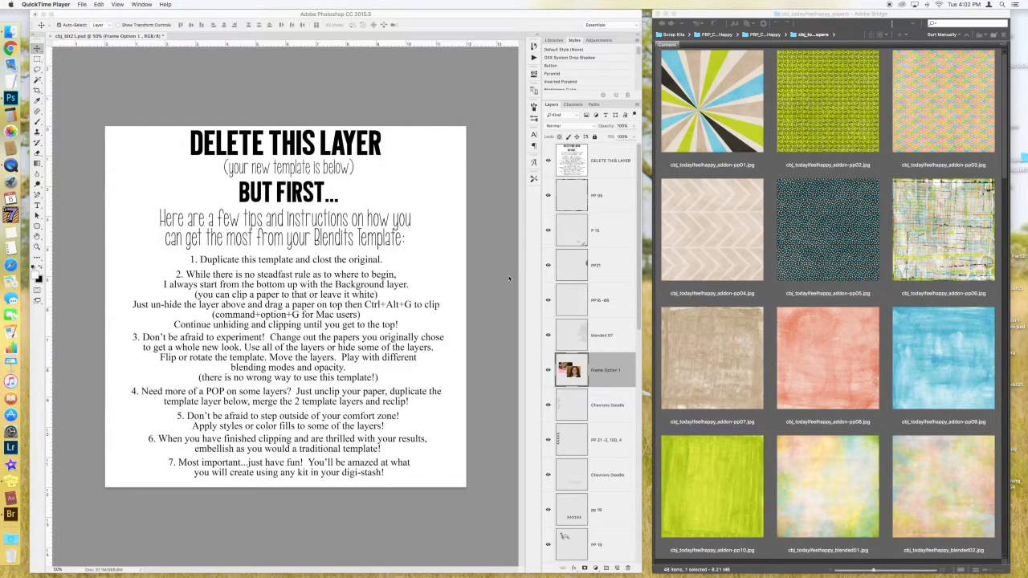
- Hide the DELETE THIS LAYER instructions and review the template's layer stack down to the base layer
click(548, 162)
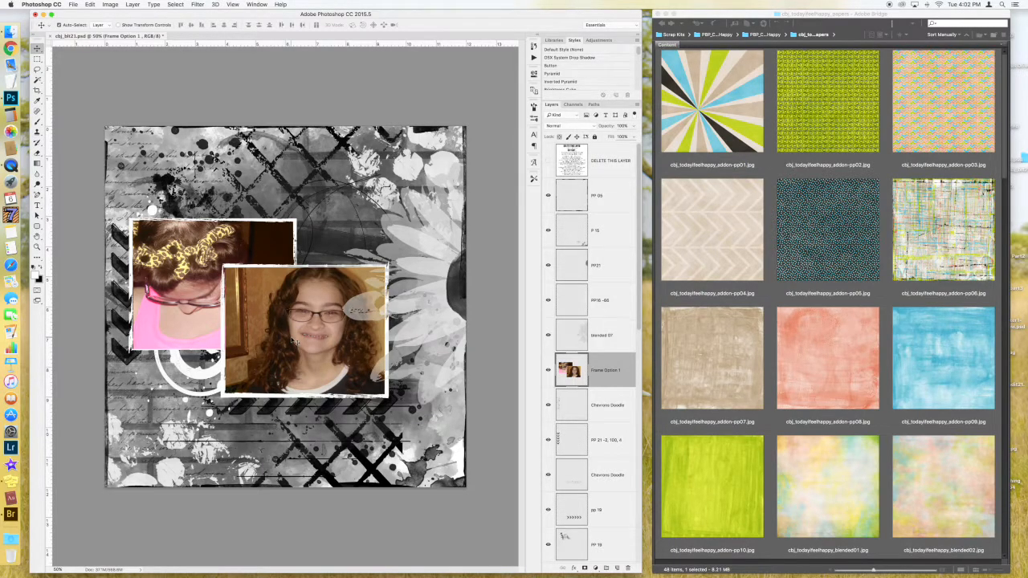
scroll(598, 432, down, 1)
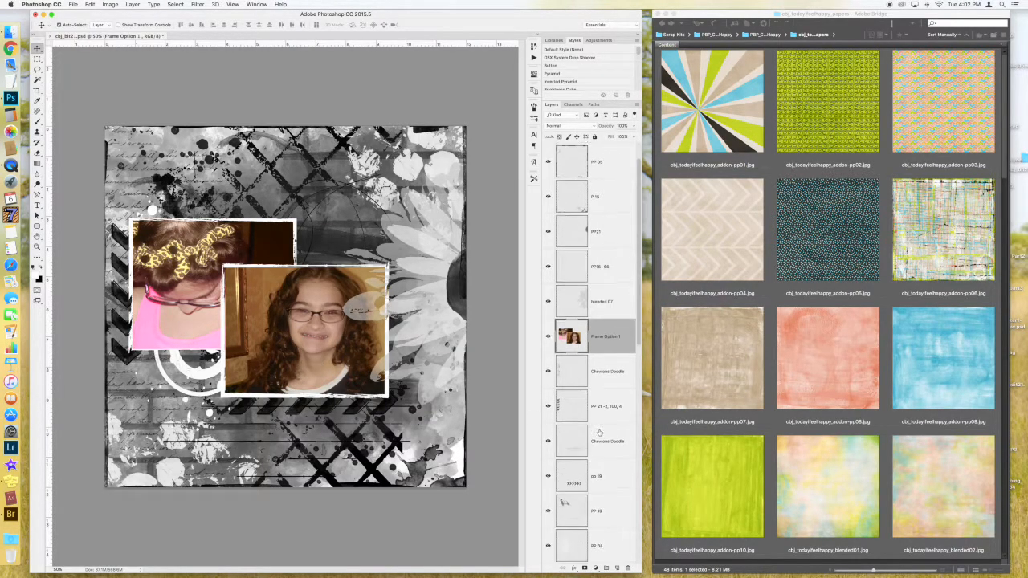
scroll(599, 432, down, 5)
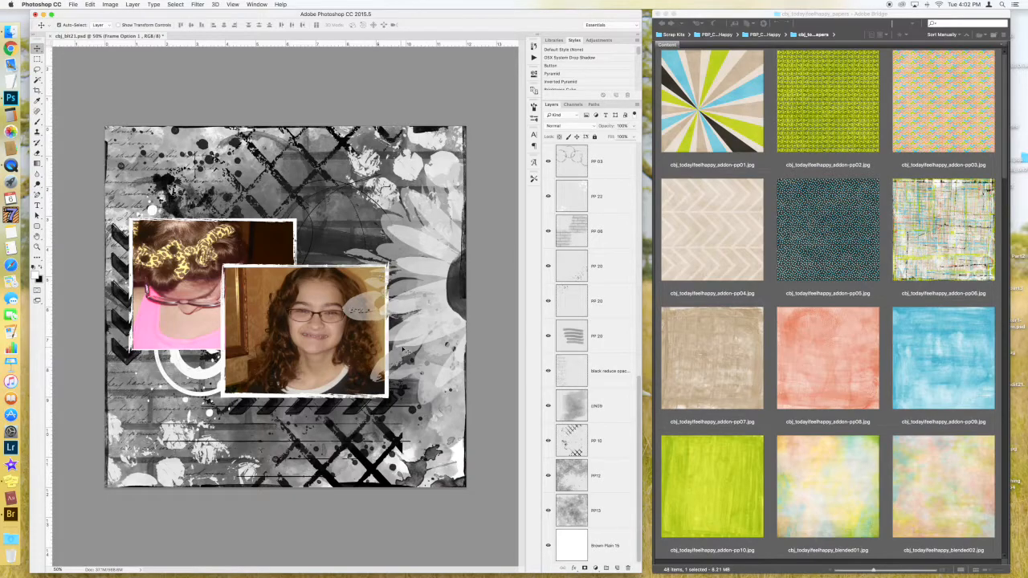
- Place the pink paper cbj_todayifeelhappy_pp16.jpg from Bridge above the flower-petal layer and clip it to the petals
click(410, 239)
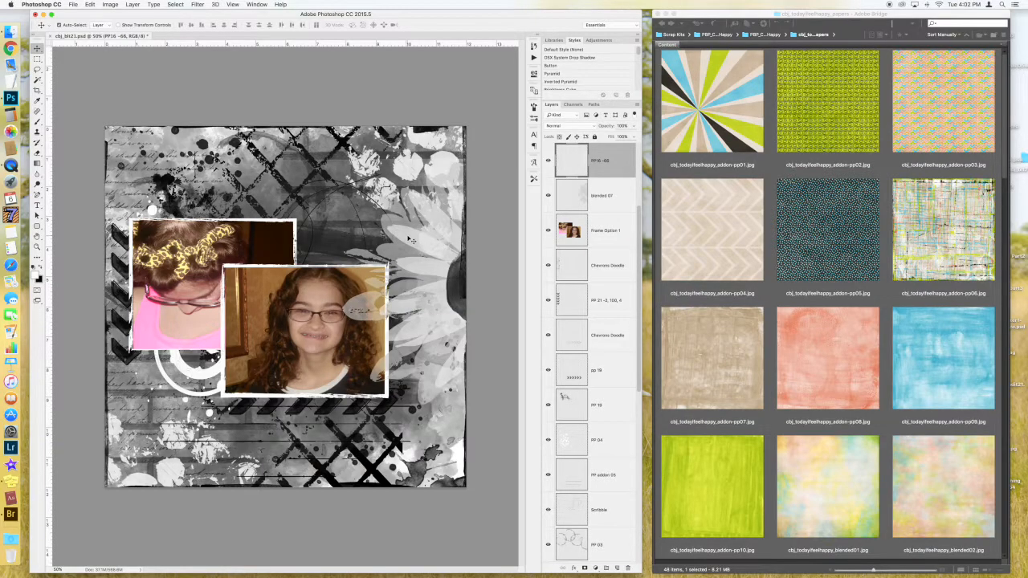
click(831, 388)
scroll(831, 387, down, 10)
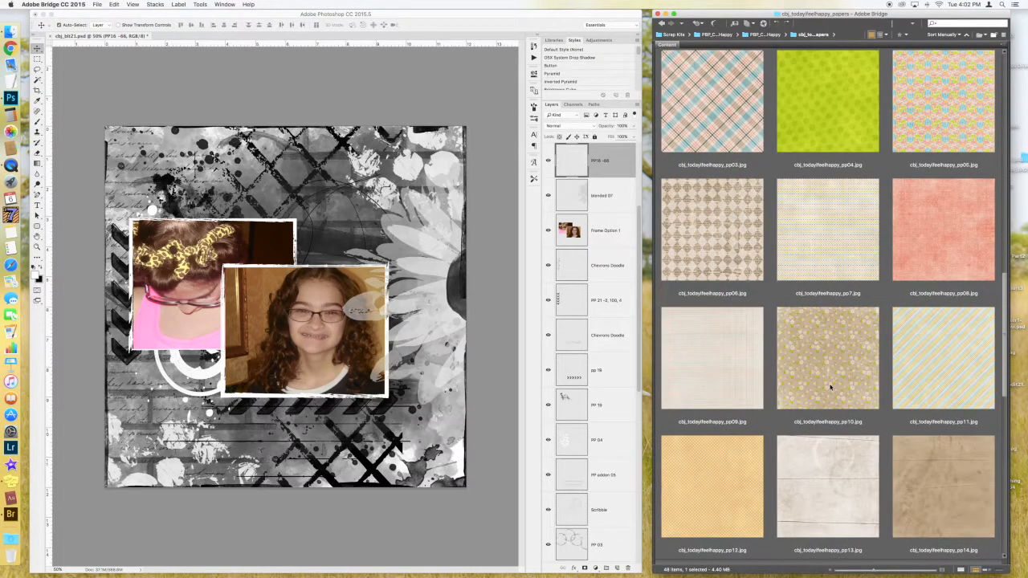
scroll(831, 388, down, 3)
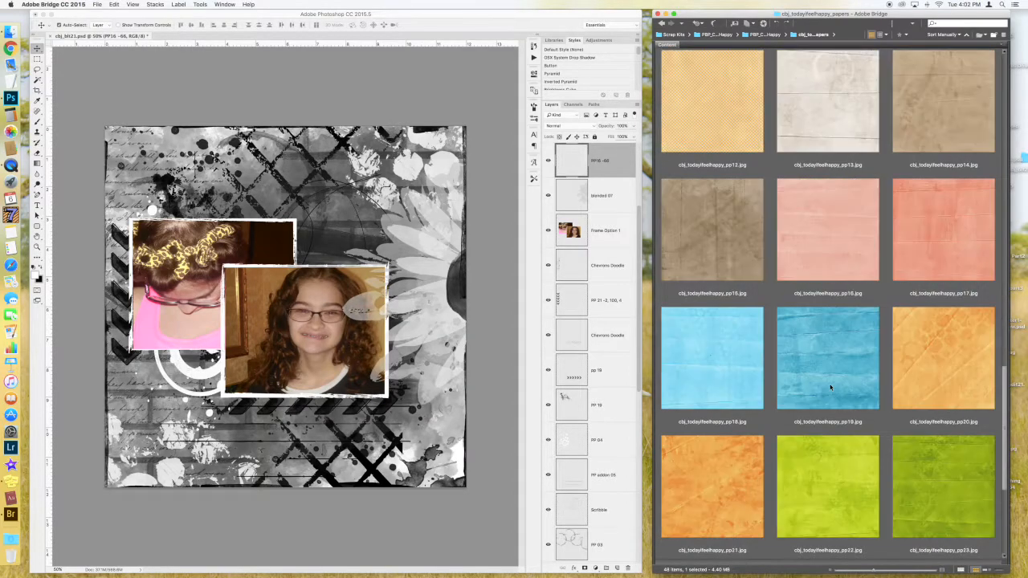
click(925, 247)
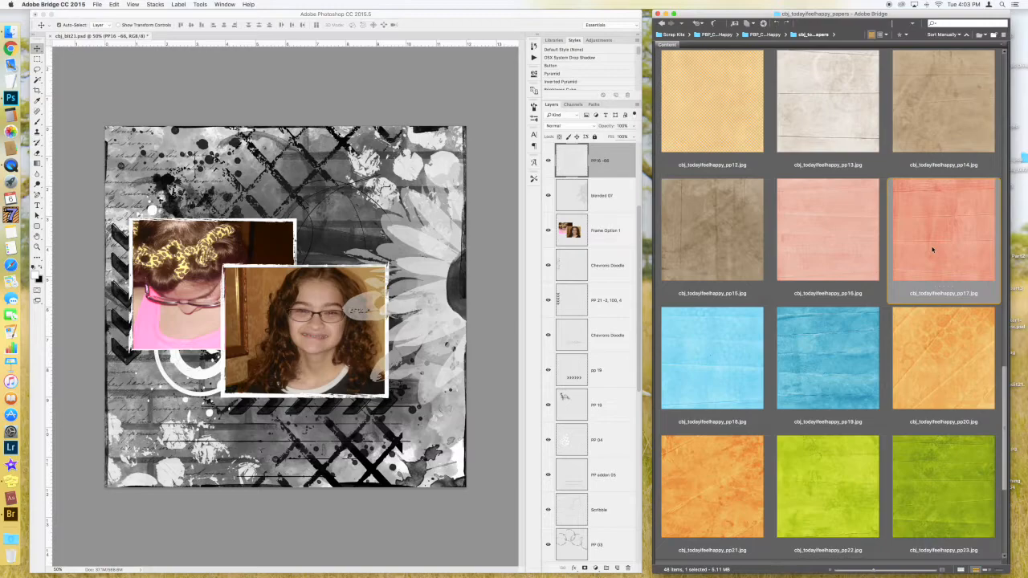
drag(867, 238, 430, 307)
key(Return)
key(super)
key(super+alt+g)
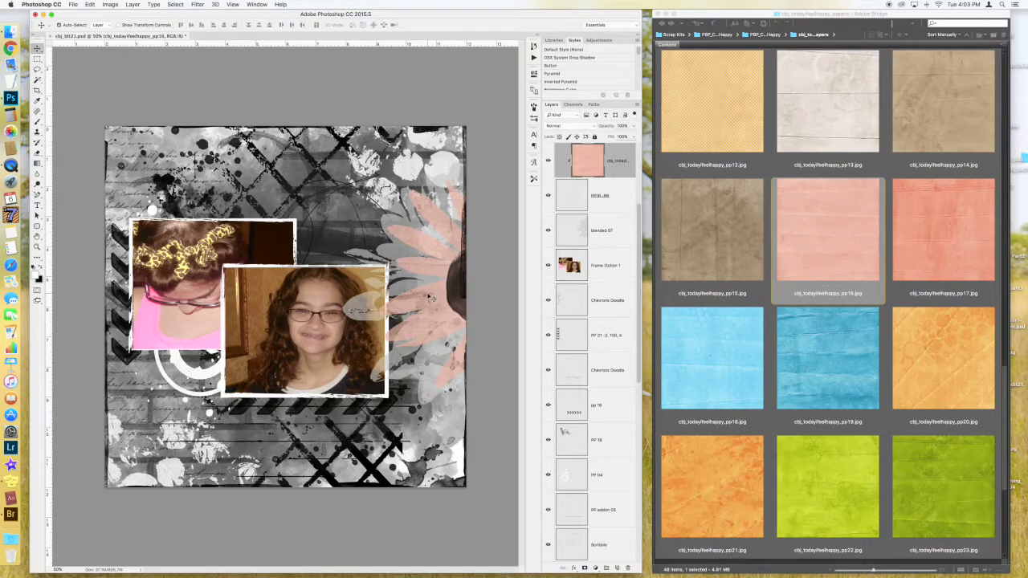
- Shift the clipped petal paper's midtones strongly toward magenta with Color Balance
click(132, 5)
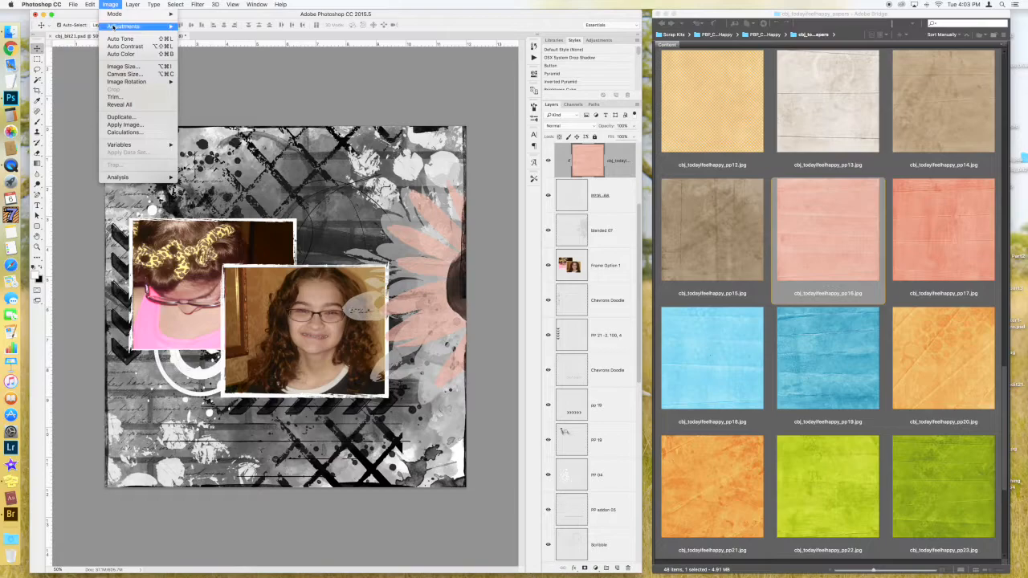
click(213, 79)
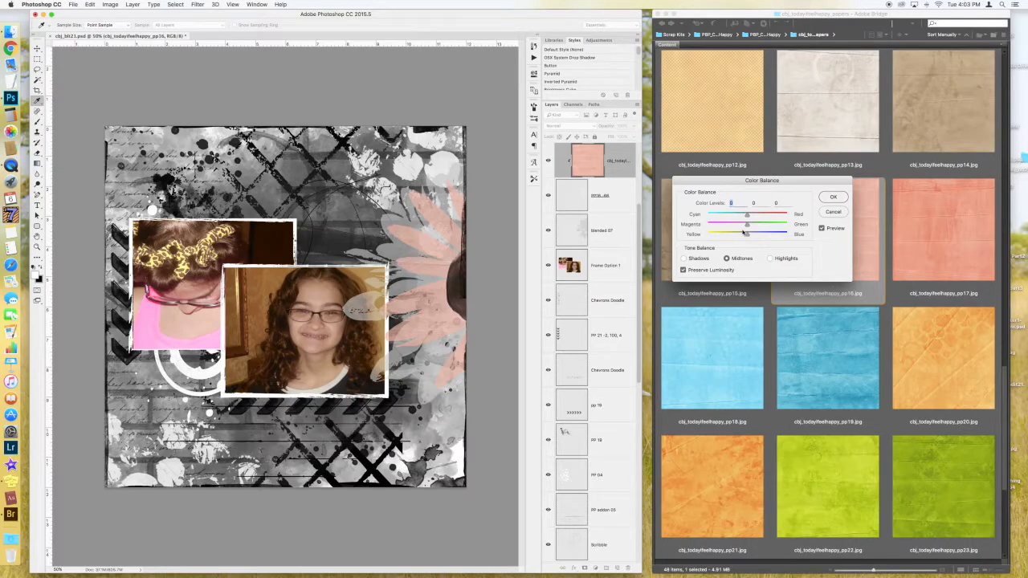
drag(746, 224, 704, 226)
click(837, 200)
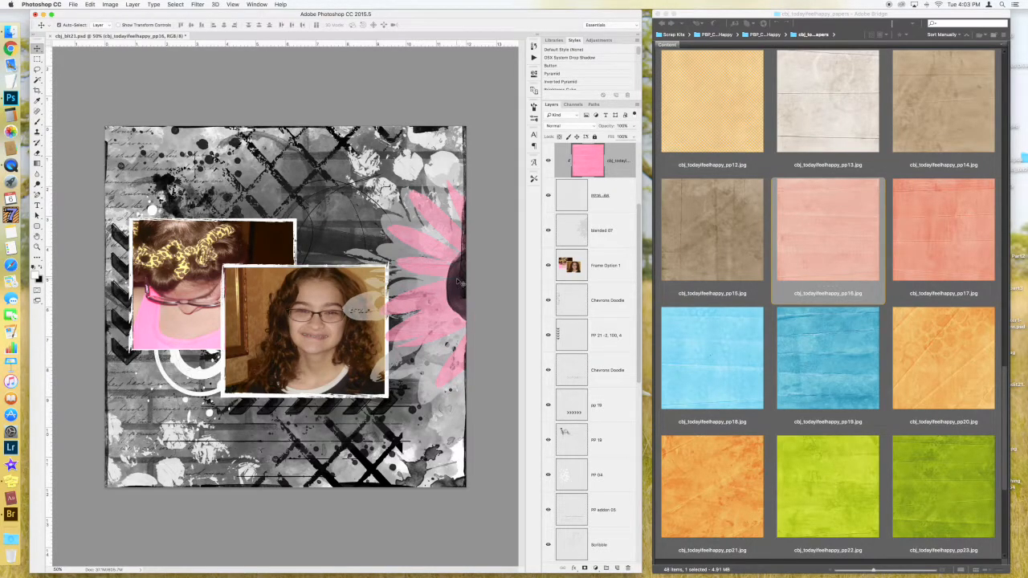
- Place the orange paper cbj_todayifeelhappy_pp21.jpg above the flower-centre layer and clip it to that layer
click(457, 281)
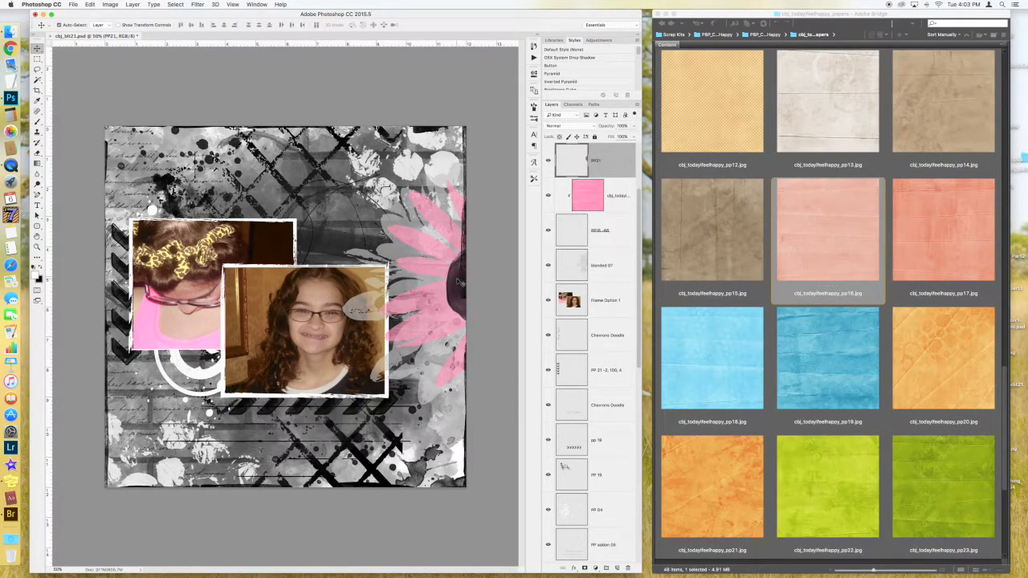
drag(717, 483, 452, 357)
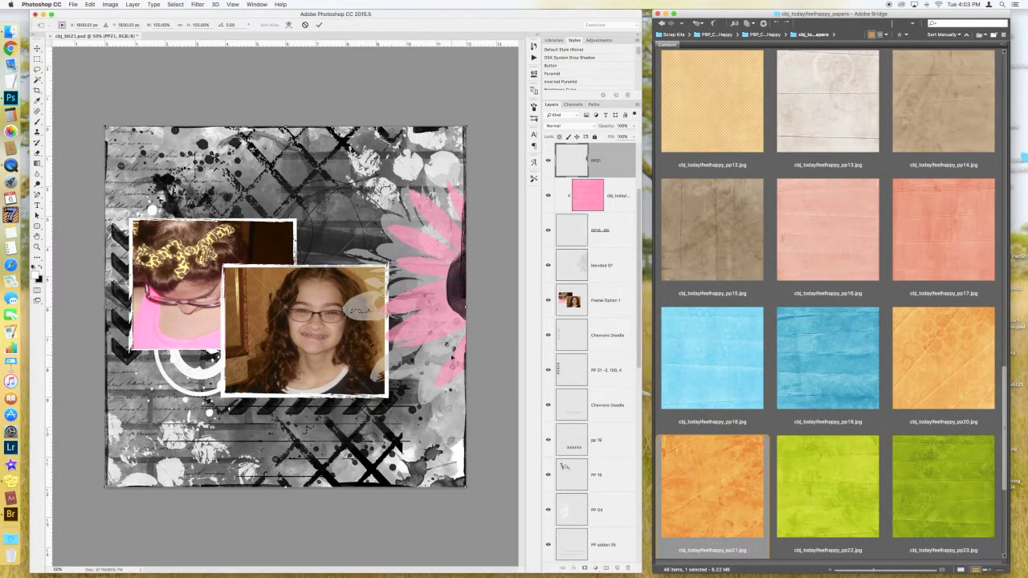
key(Return)
key(super+alt+g)
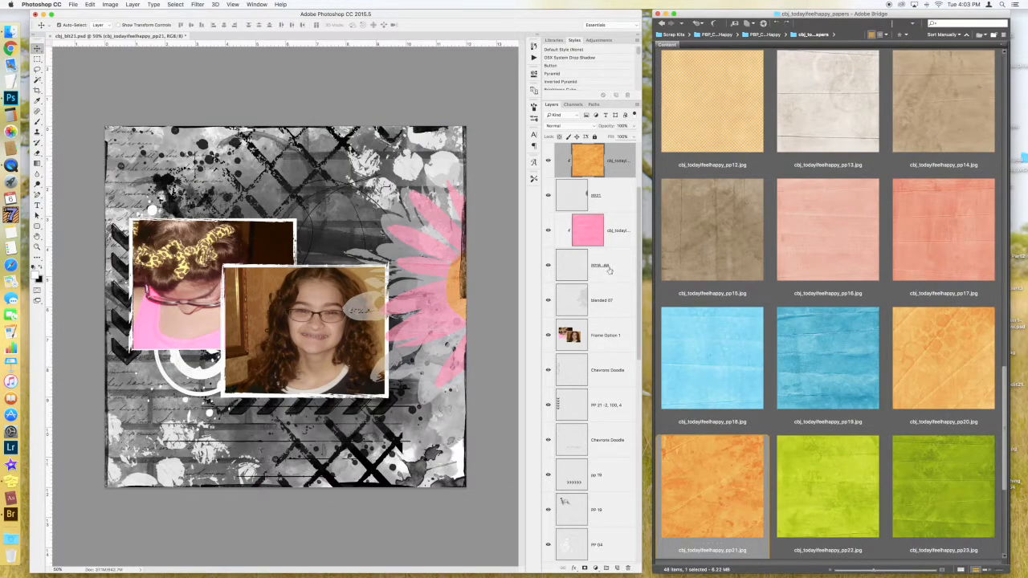
- Place the paper cbj_todayifeelhappy_blended07.jpg above the blended 07 layer and clip it to that layer
click(393, 255)
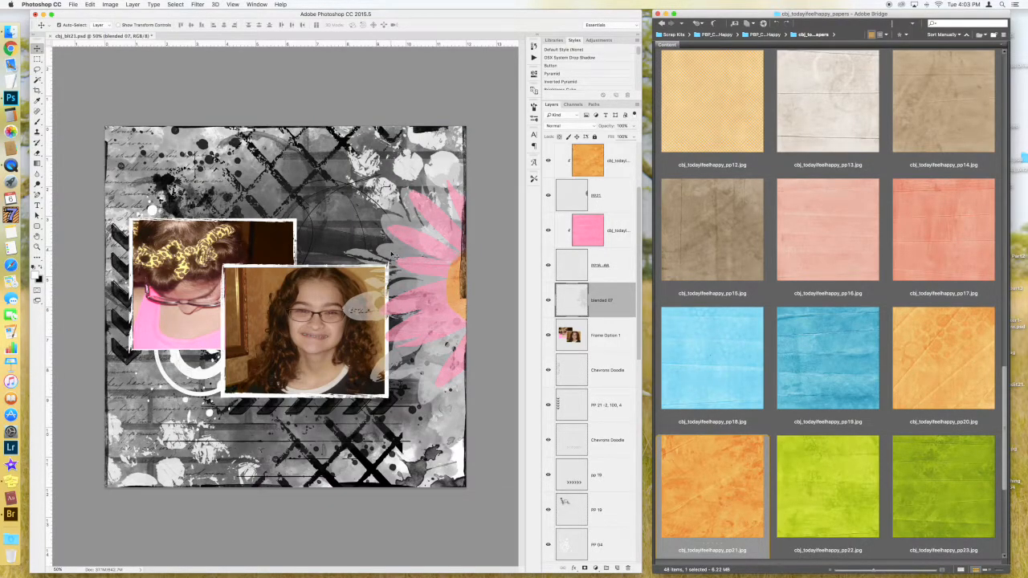
click(845, 367)
scroll(846, 367, up, 5)
scroll(846, 367, down, 8)
scroll(846, 366, down, 2)
scroll(846, 367, up, 10)
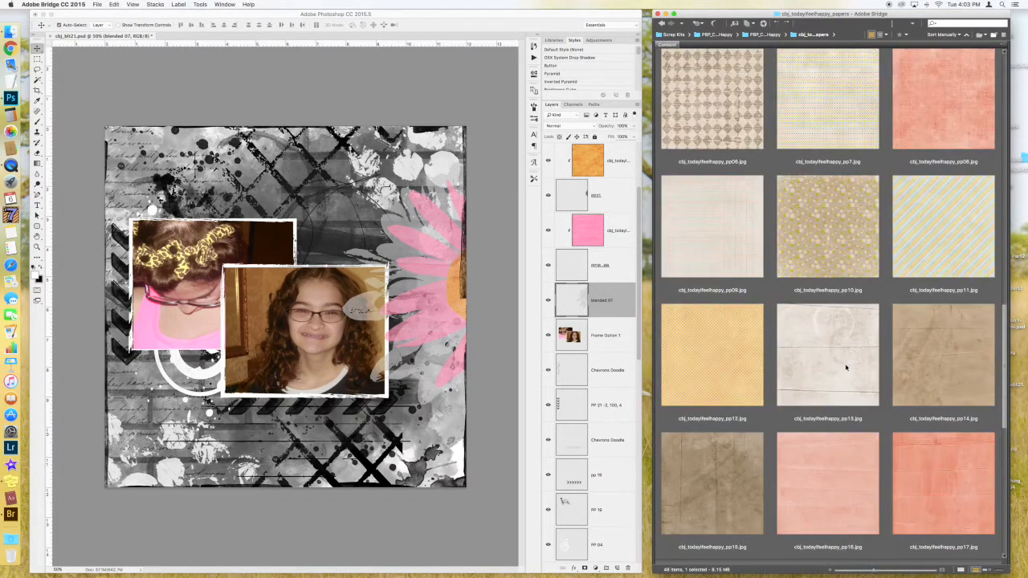
scroll(845, 367, up, 4)
scroll(846, 367, down, 3)
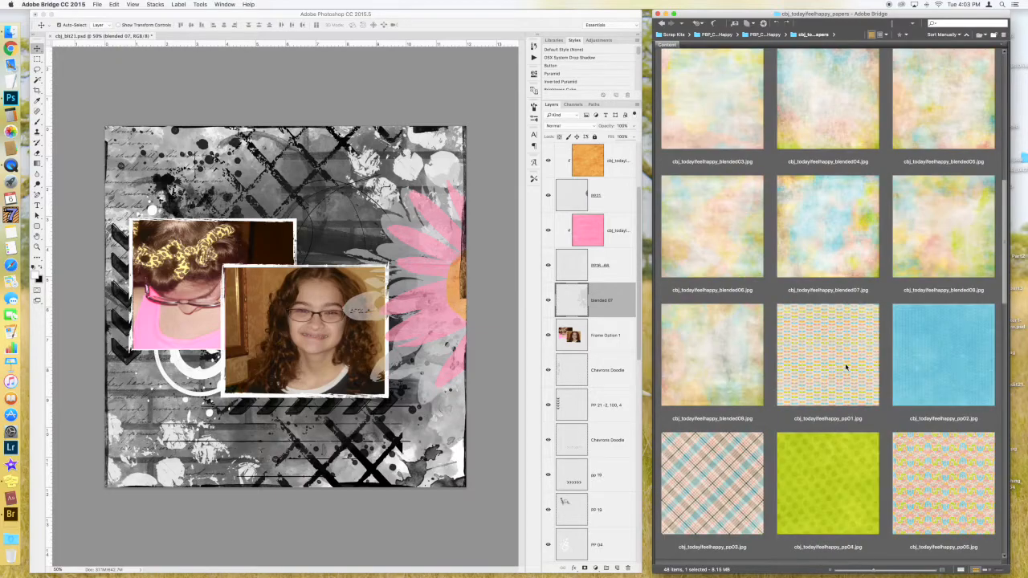
click(832, 252)
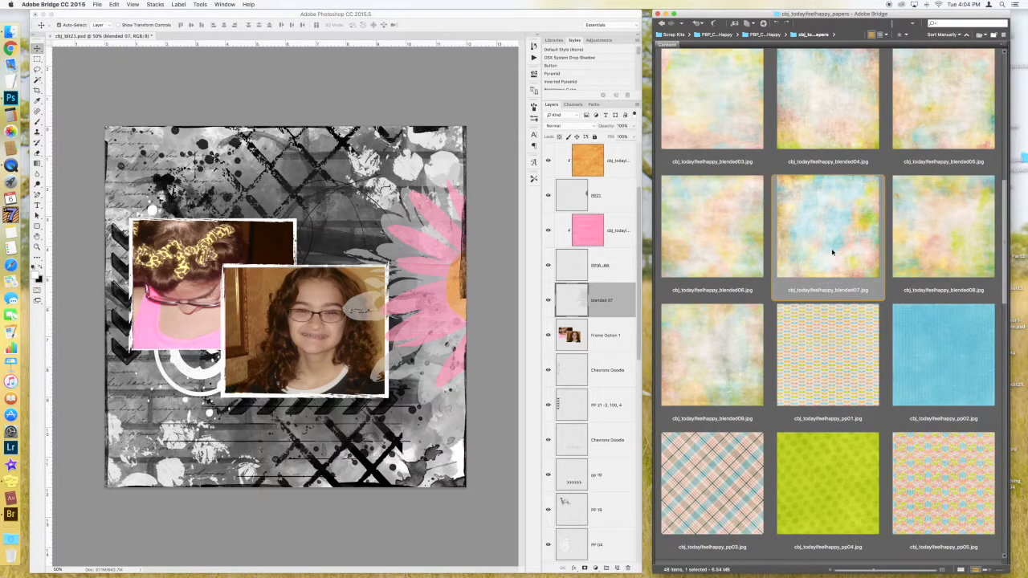
drag(833, 253, 392, 378)
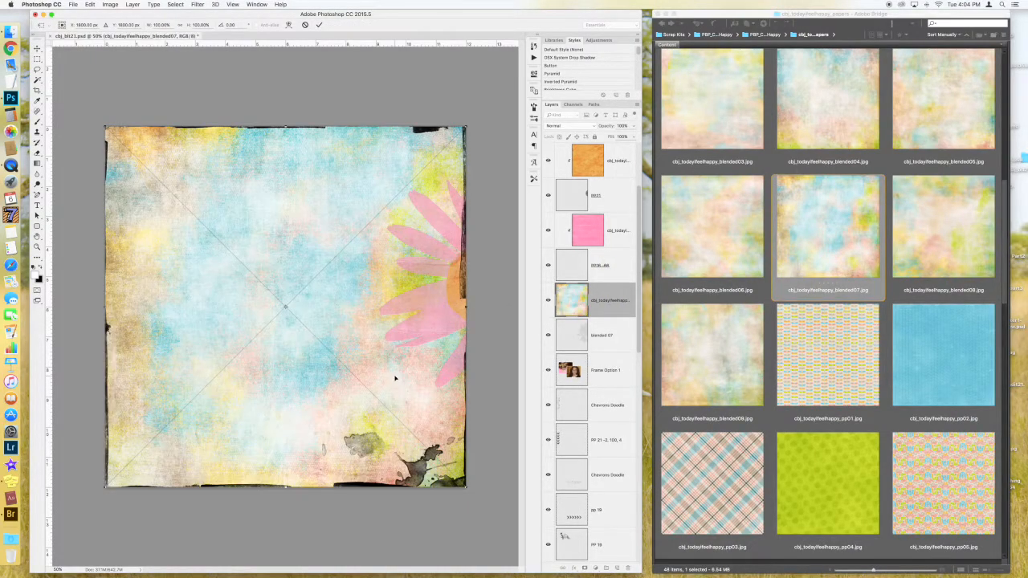
key(Return)
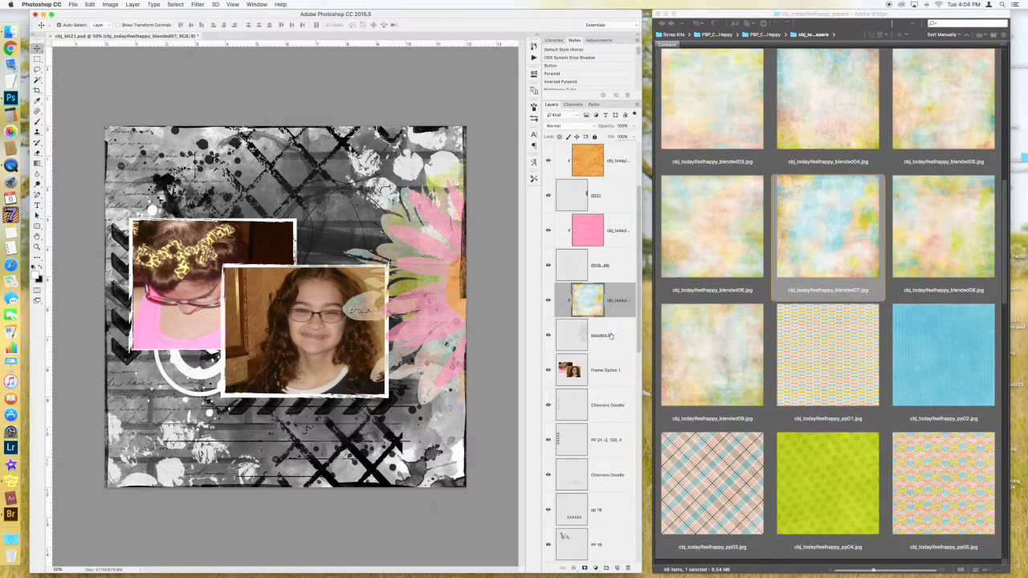
- Place the brown paper cbj_todayifeelhappy_pp15.jpg above the Brown Plain 15 base layer and clip it
scroll(586, 376, down, 10)
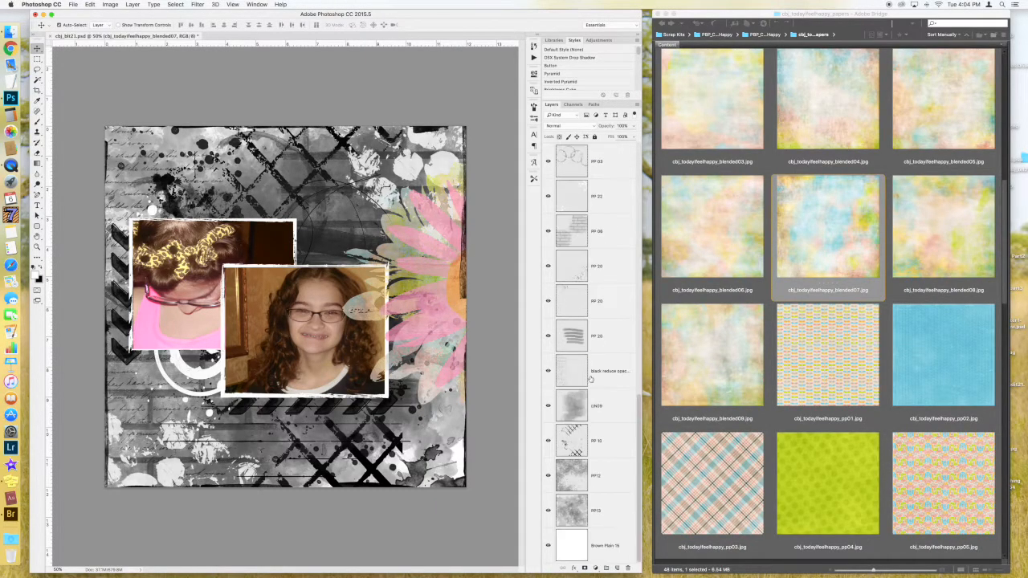
click(596, 543)
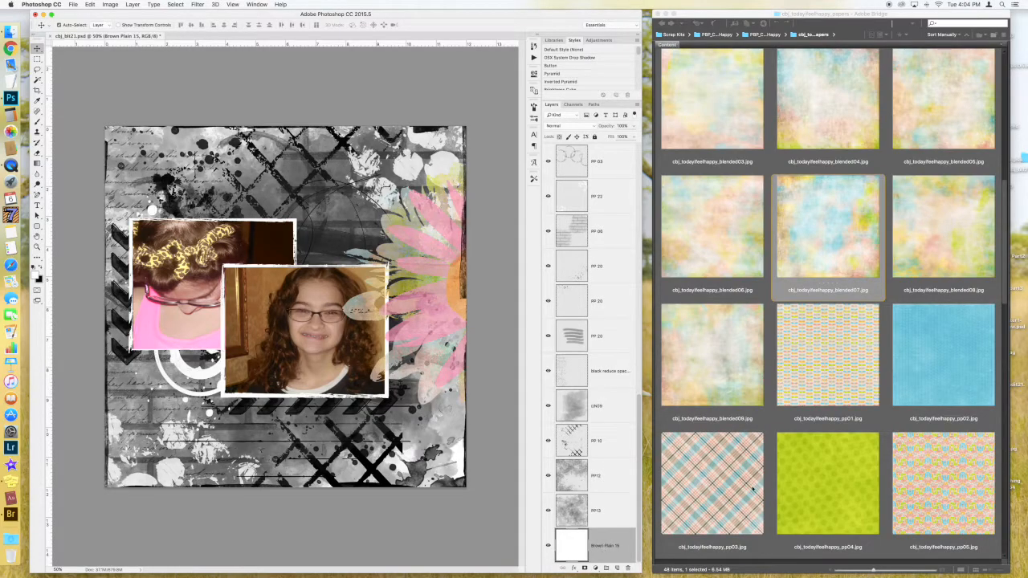
click(832, 464)
scroll(832, 464, down, 10)
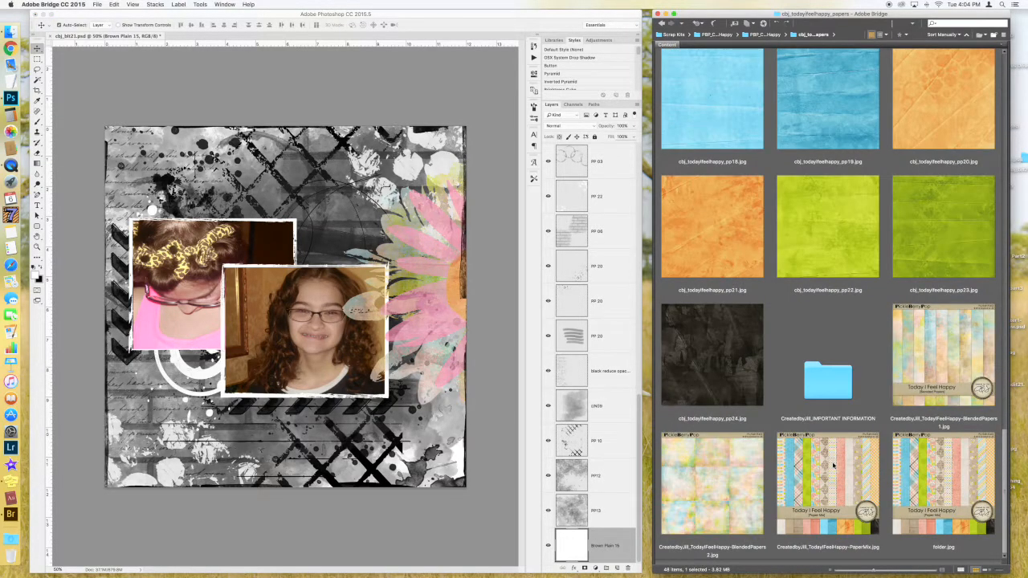
scroll(832, 464, up, 5)
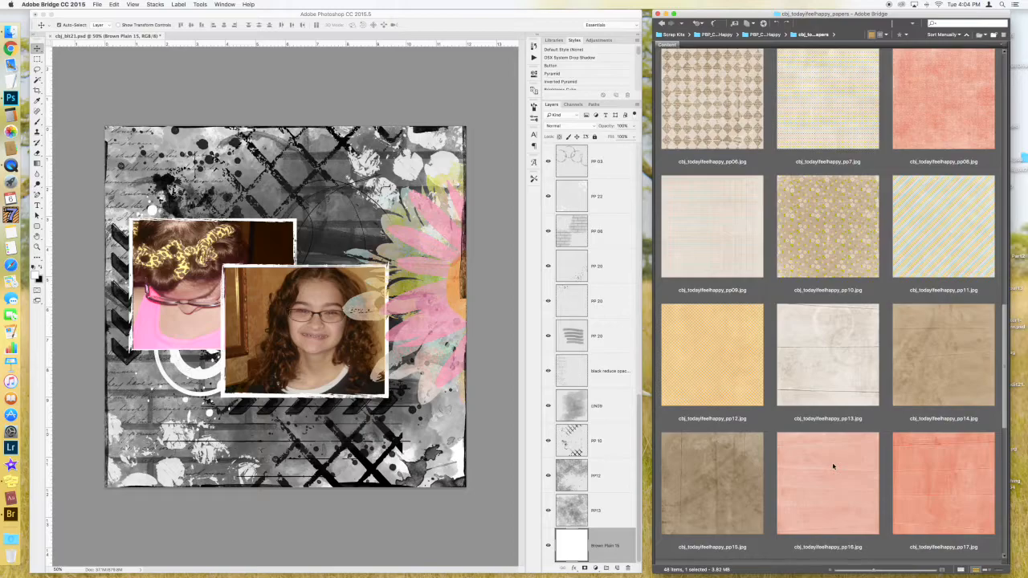
scroll(833, 466, down, 3)
scroll(832, 465, up, 2)
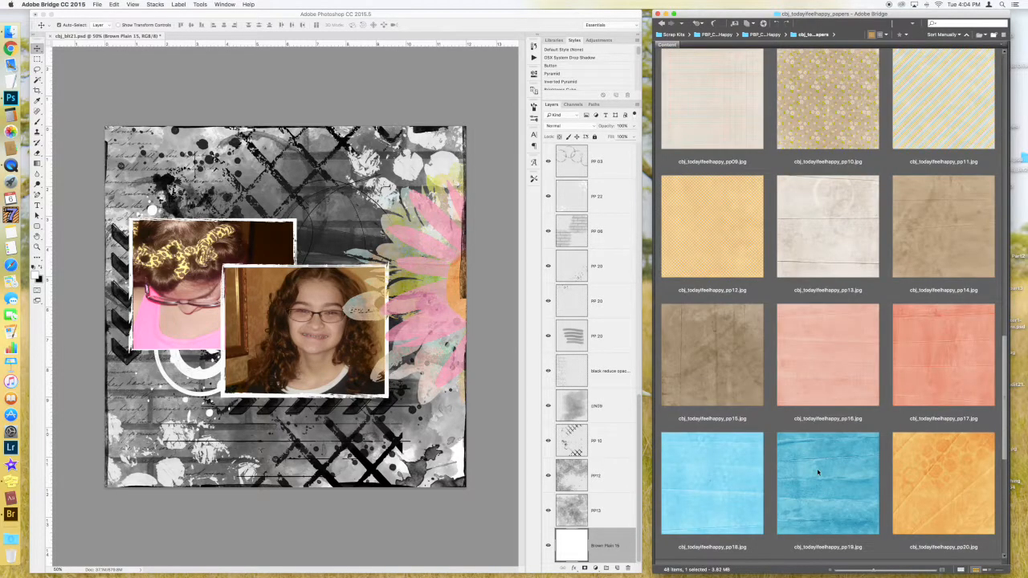
click(715, 369)
drag(719, 369, 337, 397)
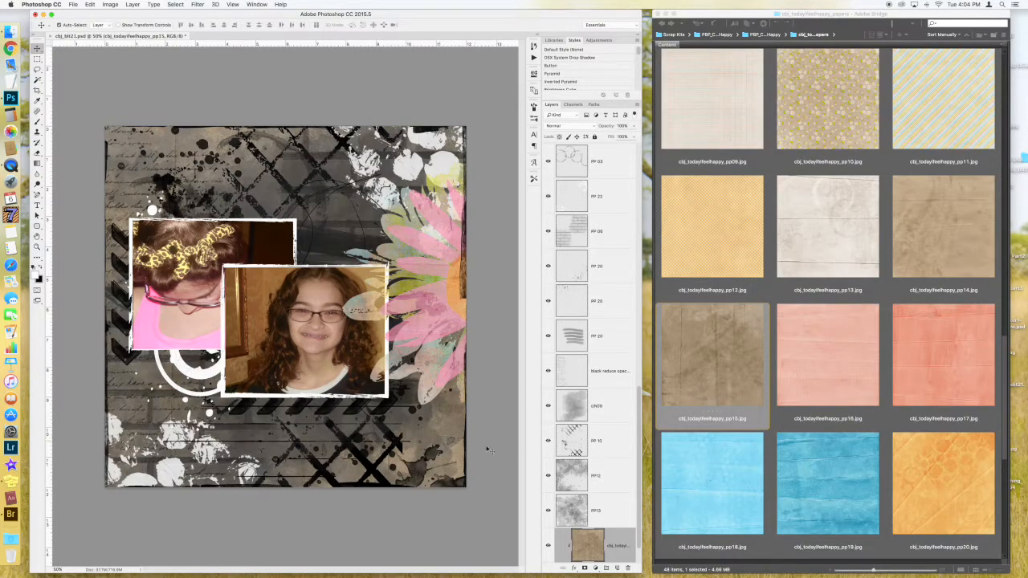
- Check the PP13 layer's effect by toggling its visibility, then clip the paper cbj_todayifeelhappy_pp13.jpg to it
click(607, 511)
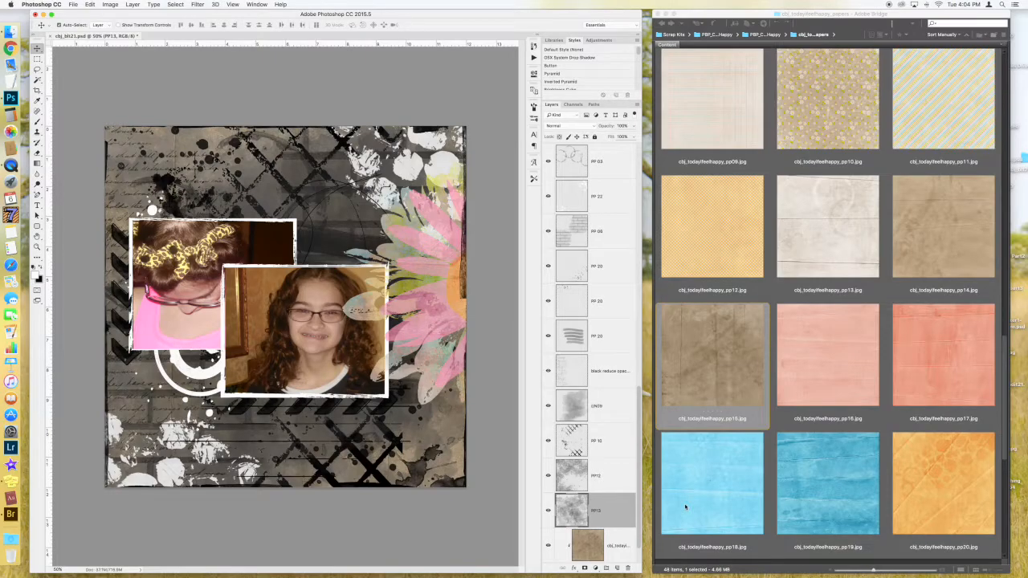
click(549, 512)
click(548, 512)
click(548, 512)
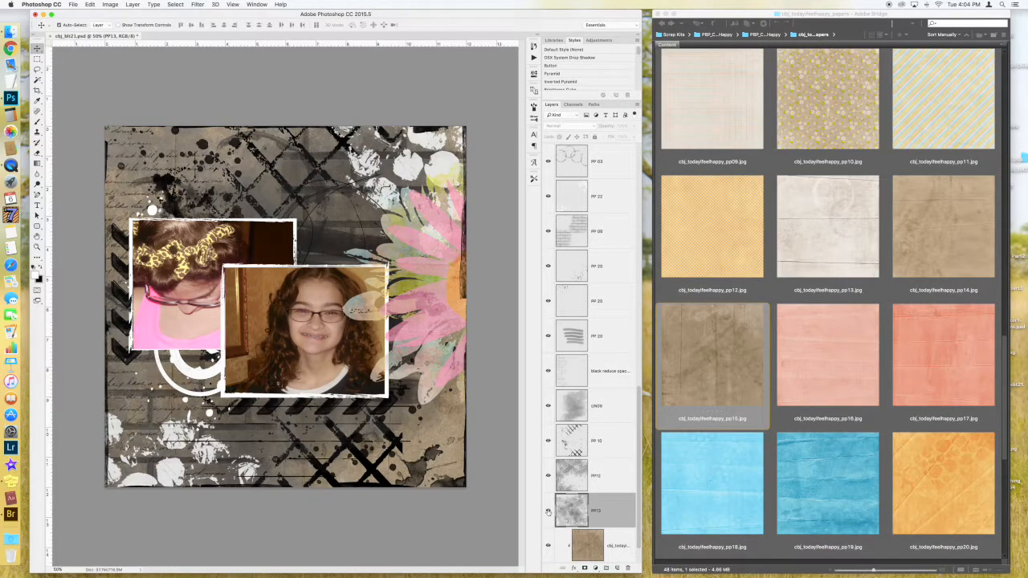
click(548, 512)
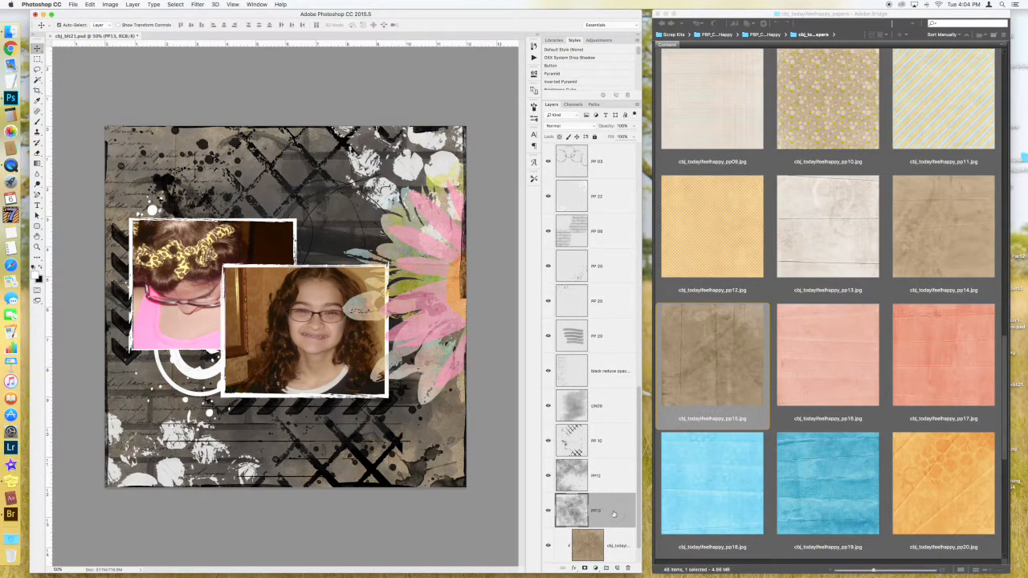
drag(816, 235, 392, 383)
key(Return)
key(alt+super+g)
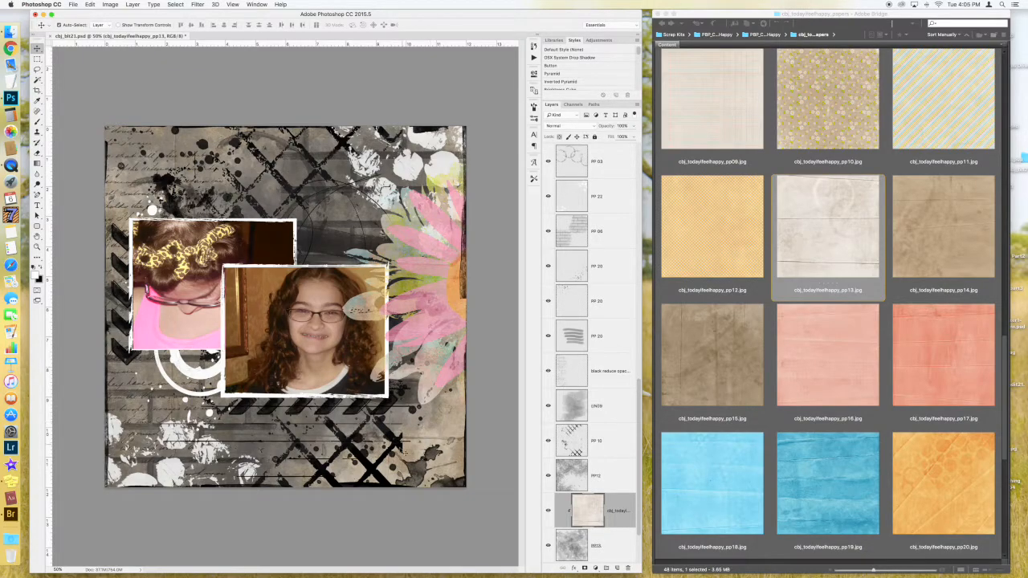
- Check the PP12 layer's effect by toggling its visibility, then place cbj_todayifeelhappy_pp12.jpg above that layer and clip it
click(598, 476)
click(548, 476)
click(549, 476)
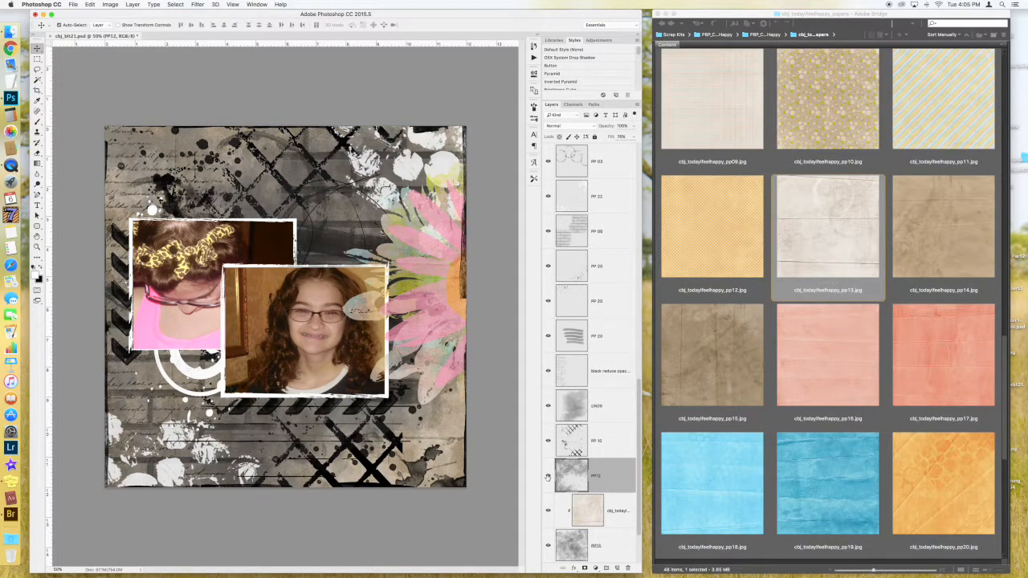
click(548, 476)
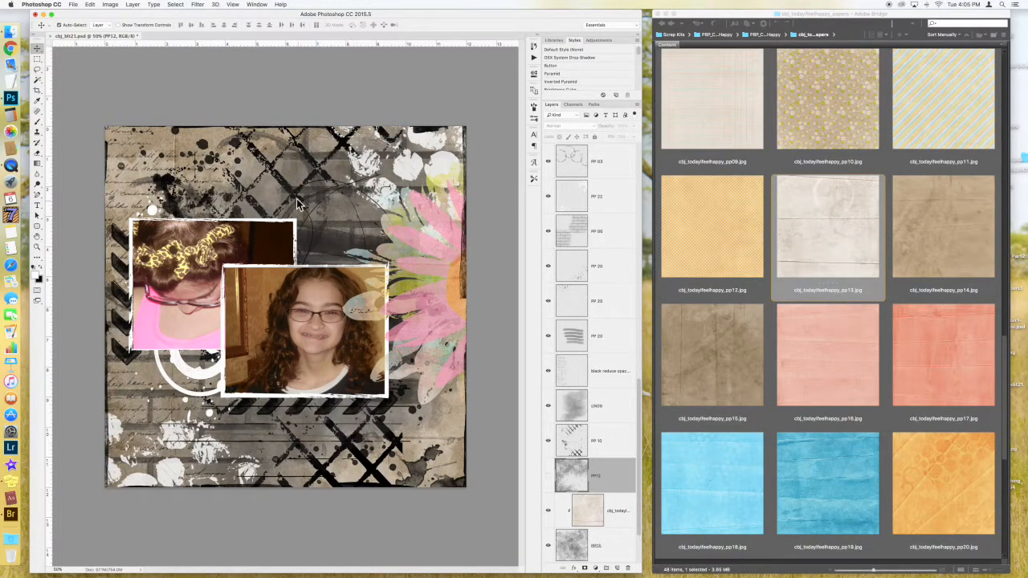
click(548, 476)
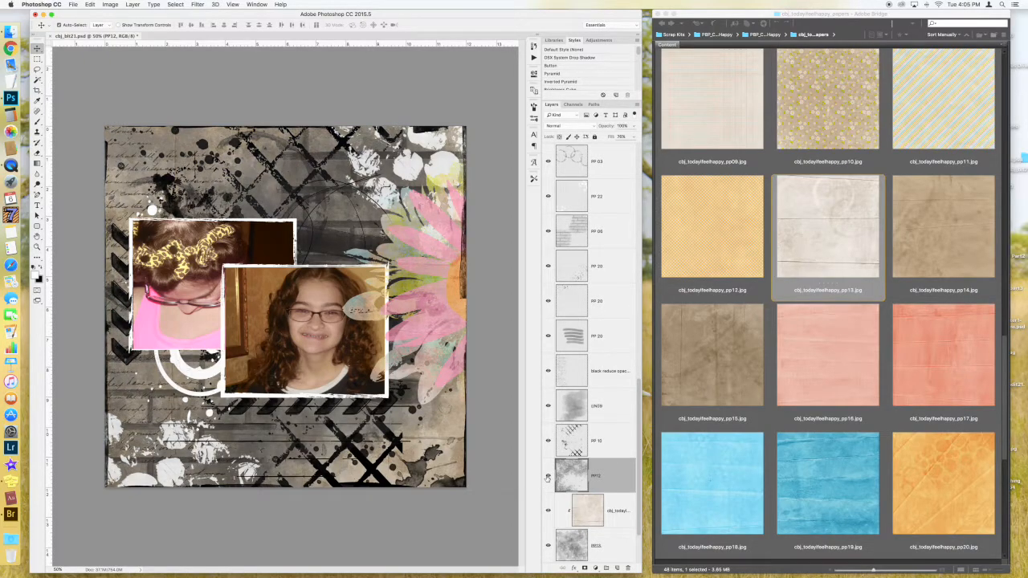
click(706, 209)
drag(705, 222, 373, 303)
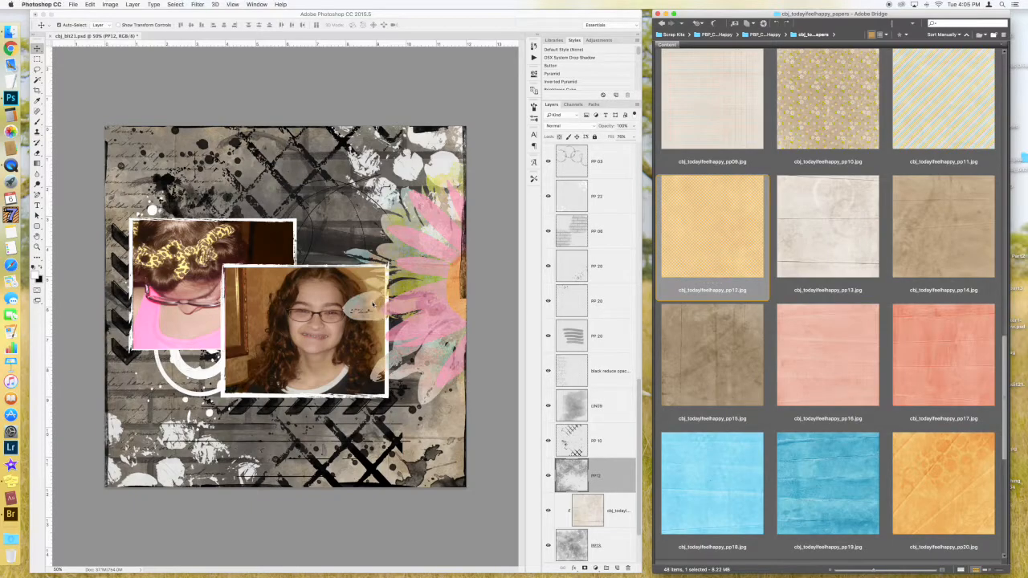
key(Return)
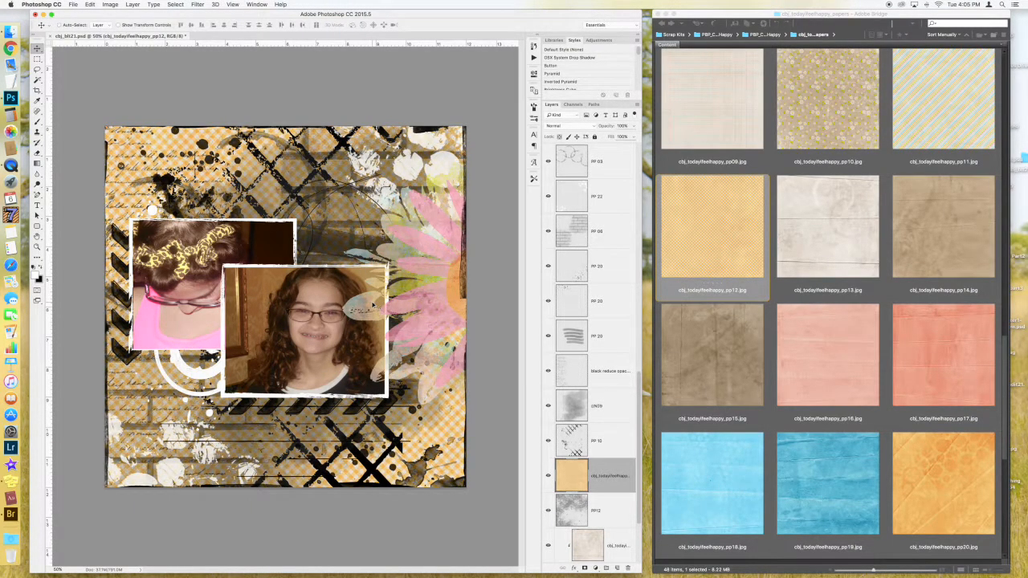
key(alt+super+g)
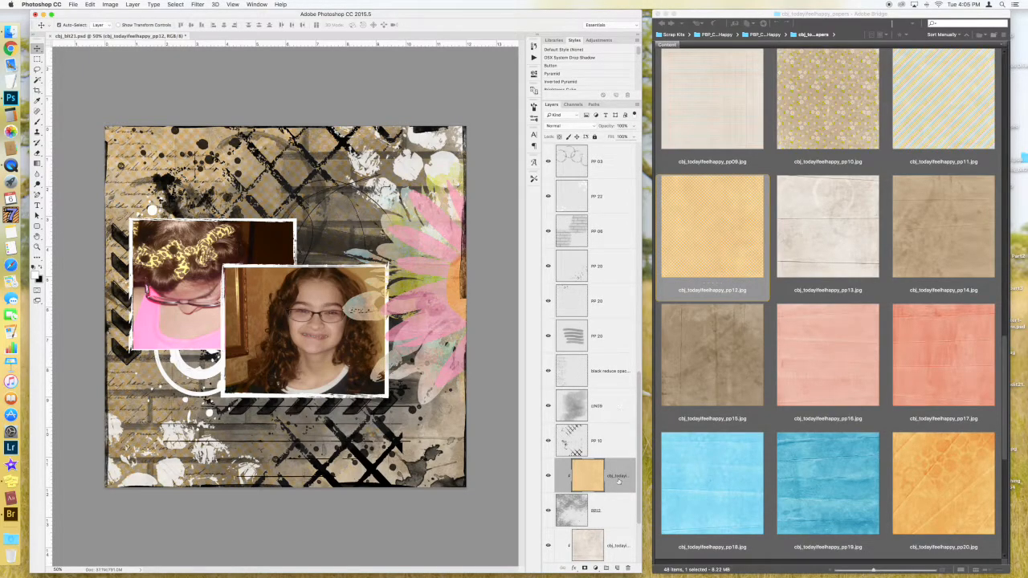
- Toggle the PP 10 layer's visibility to see its effect, then place cbj_todayifeelhappy_pp10.jpg above it and clip the paper to it
click(609, 444)
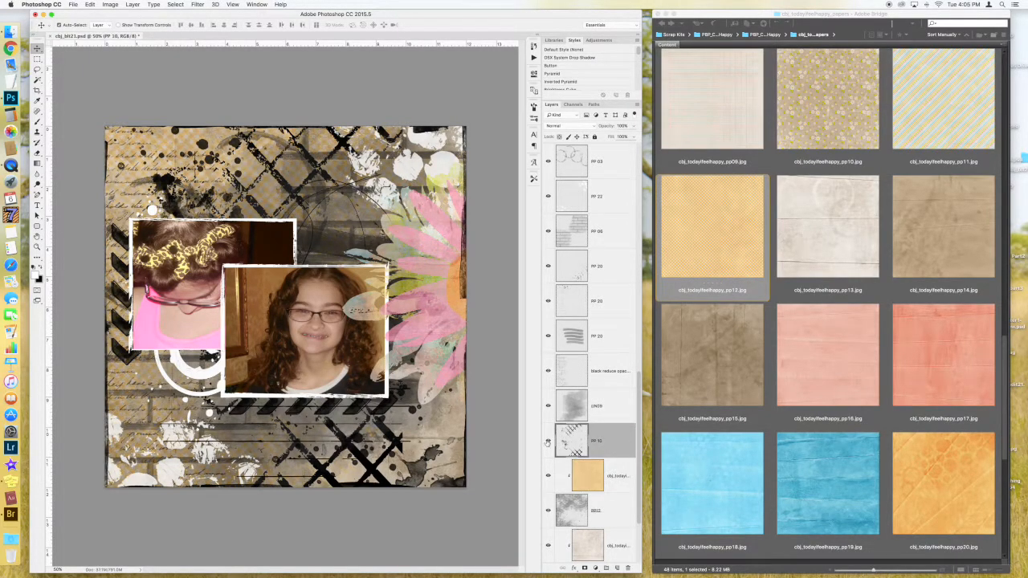
click(547, 440)
click(547, 441)
click(547, 441)
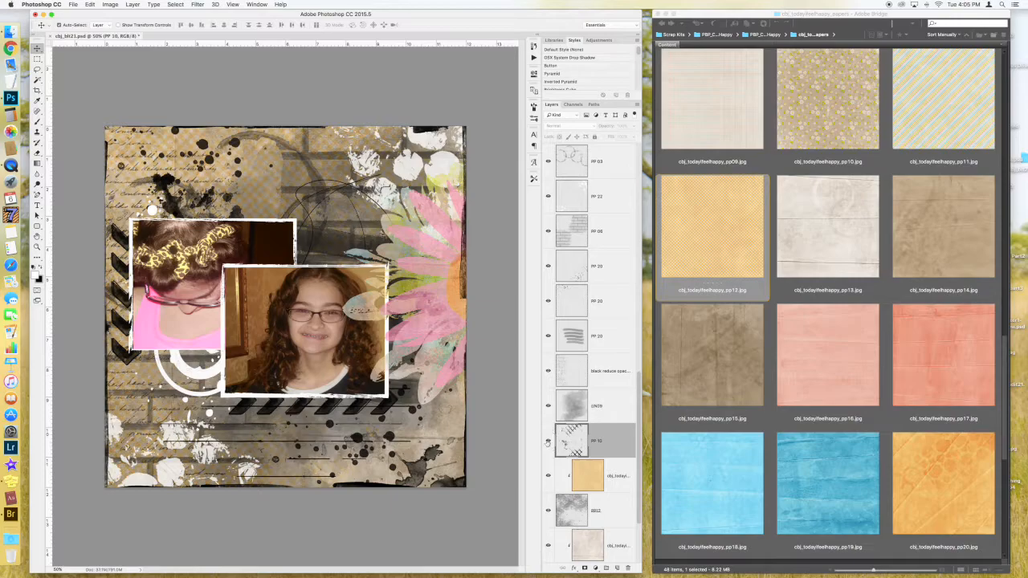
click(547, 440)
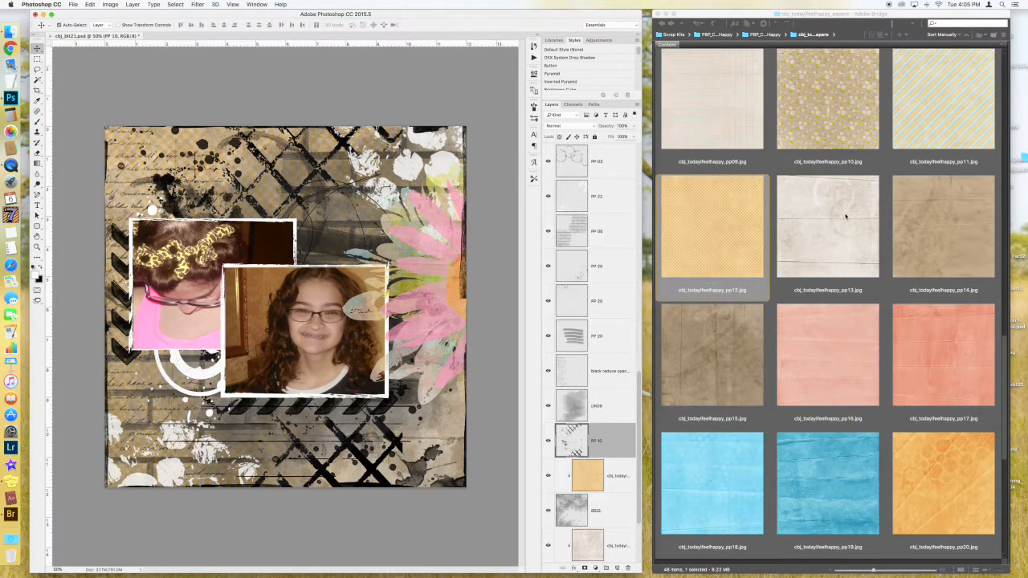
click(845, 115)
drag(846, 115, 327, 374)
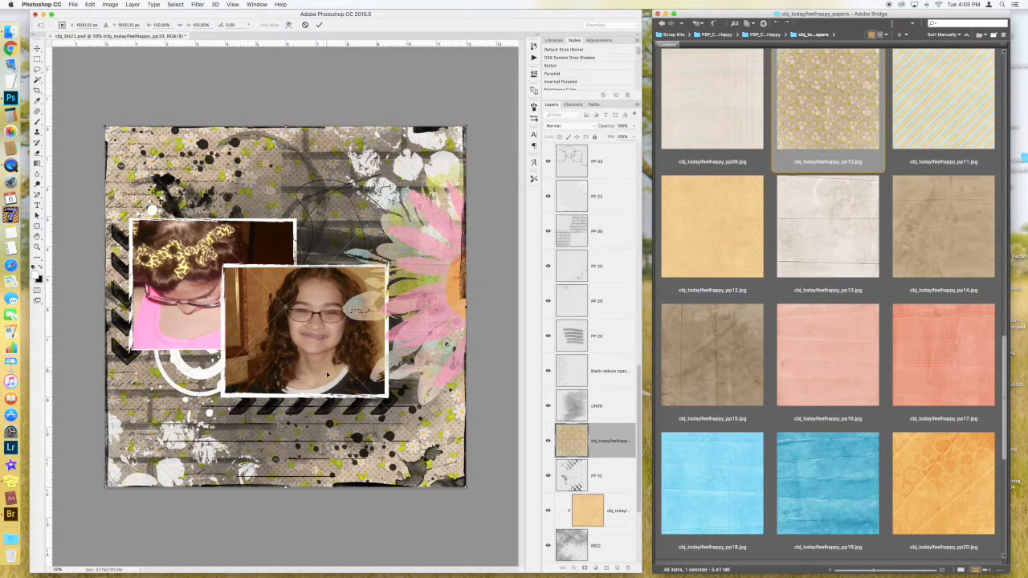
key(Return)
key(super+alt+g)
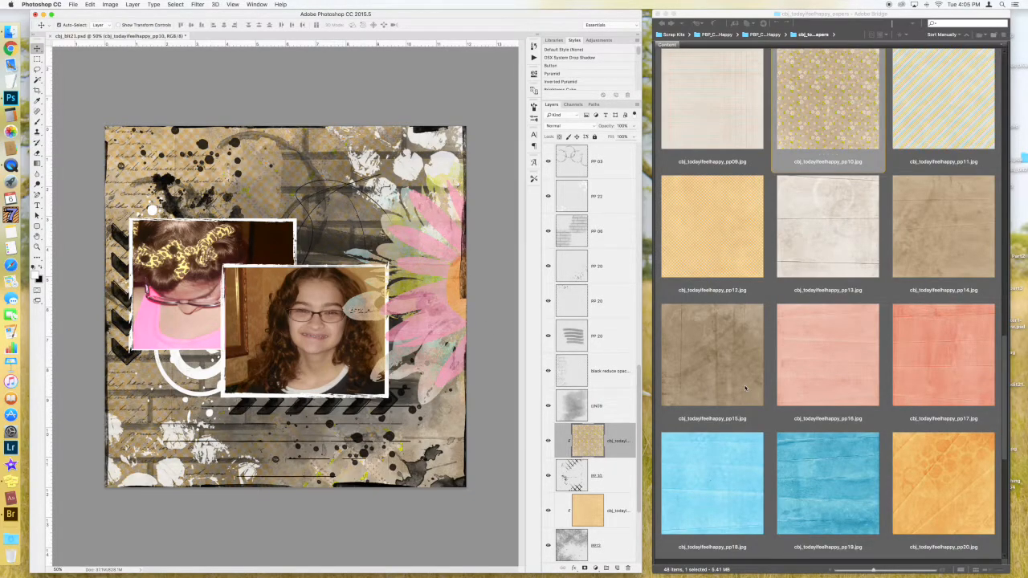
- Preview the soft grey layer just below black reduce opacity, then place cbj_todayifeelhappy_pp09.jpg above that grey layer and clip it
click(608, 408)
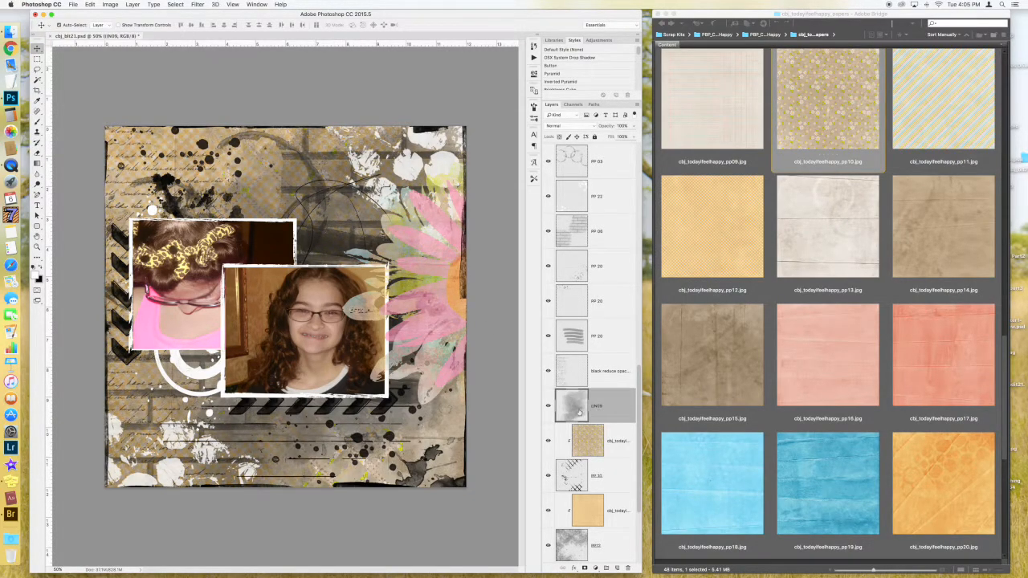
click(547, 407)
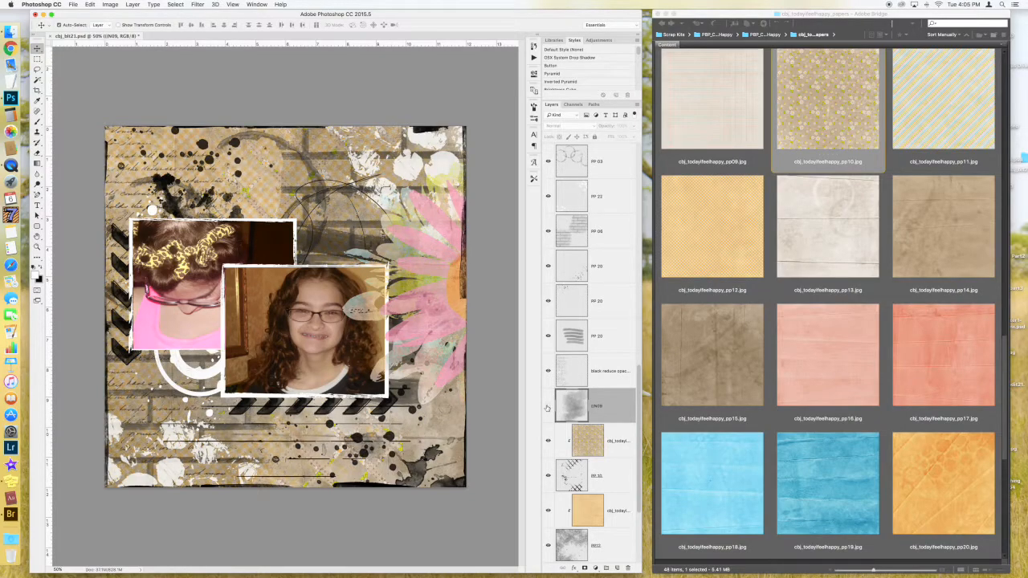
click(548, 407)
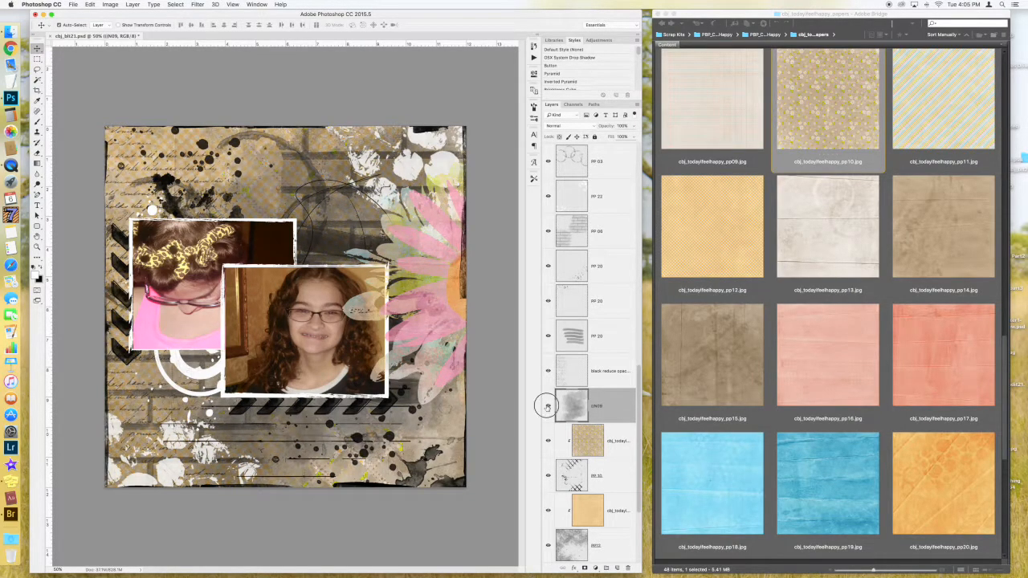
click(547, 407)
click(548, 407)
click(726, 118)
drag(731, 118, 365, 292)
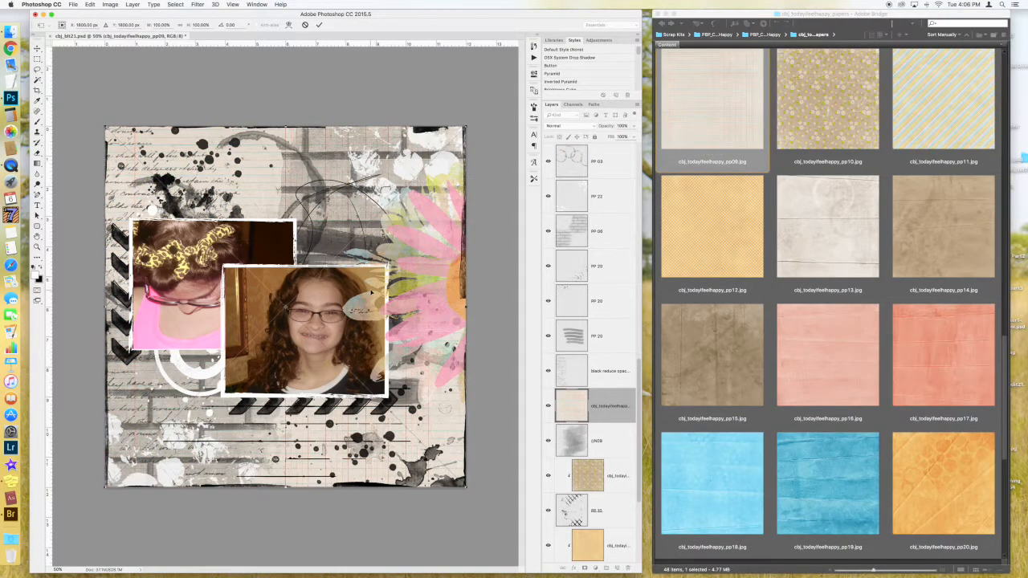
key(Return)
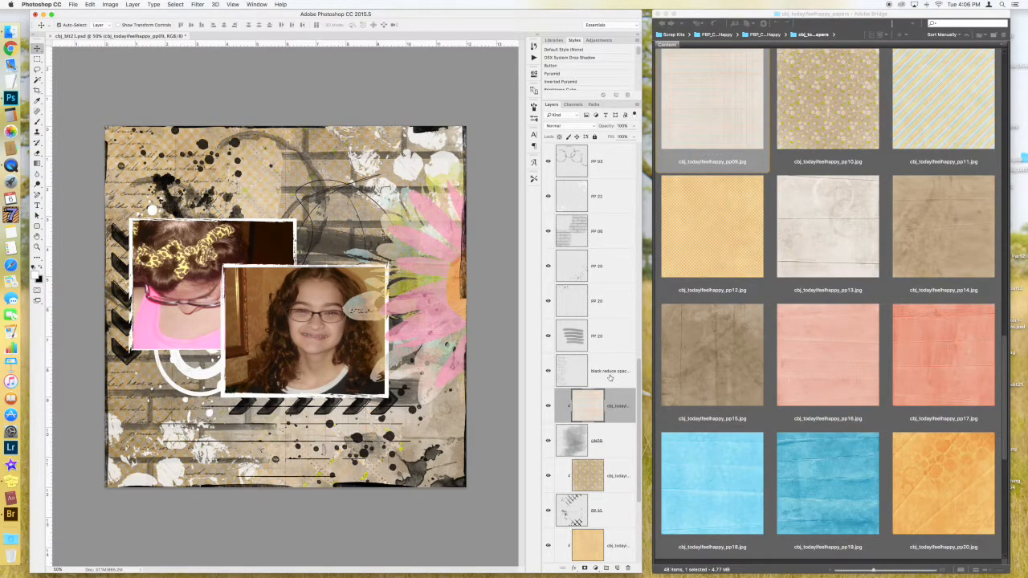
- Check the black reduce opacity layer by toggling its visibility and set its opacity to 42%
click(609, 378)
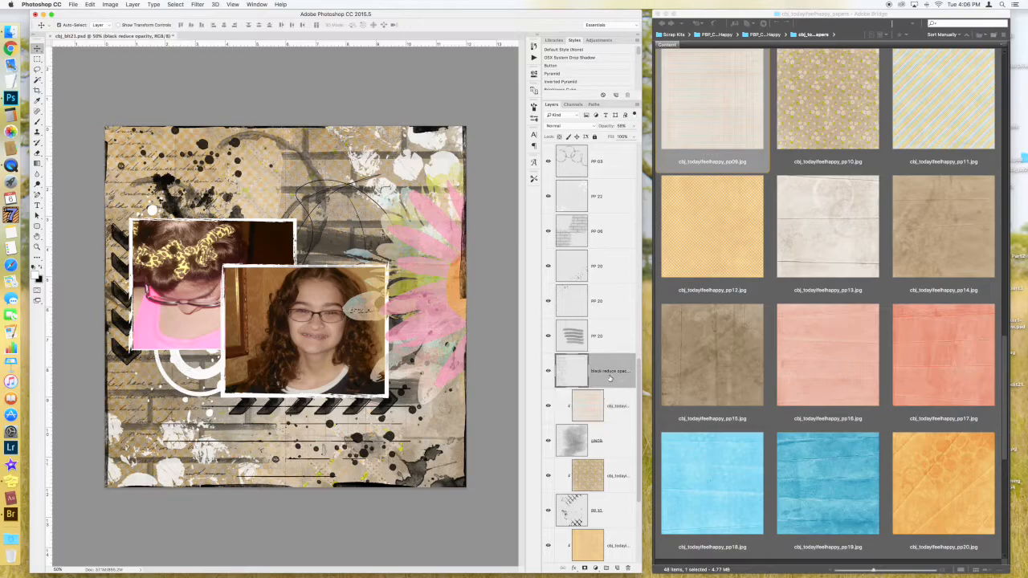
click(548, 372)
click(548, 372)
click(633, 126)
drag(619, 138, 614, 137)
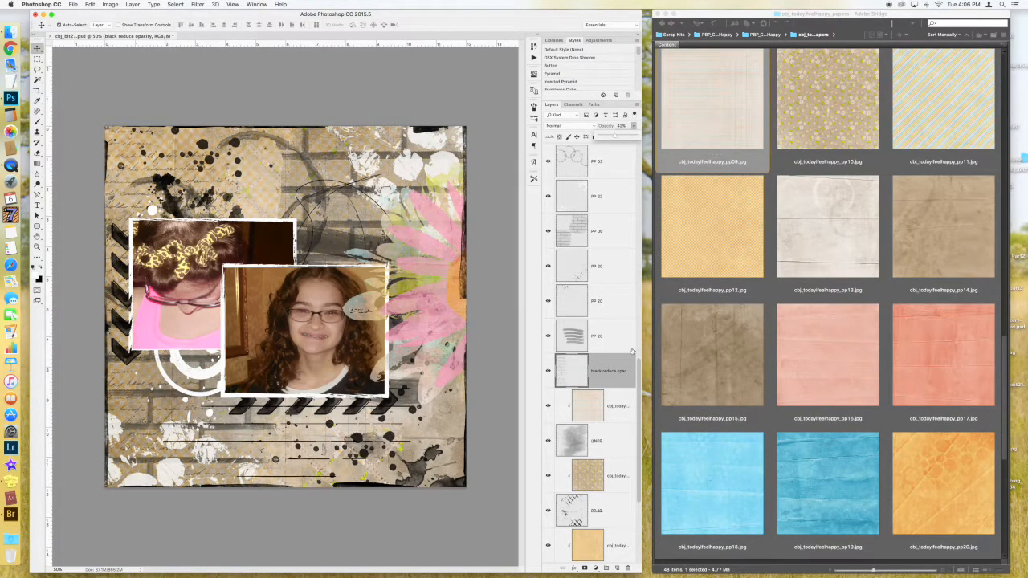
- Place the black paper cbj_todayifeelhappy_pp24.jpg above the black reduce opacity layer and clip it to that layer
click(803, 365)
scroll(803, 365, down, 5)
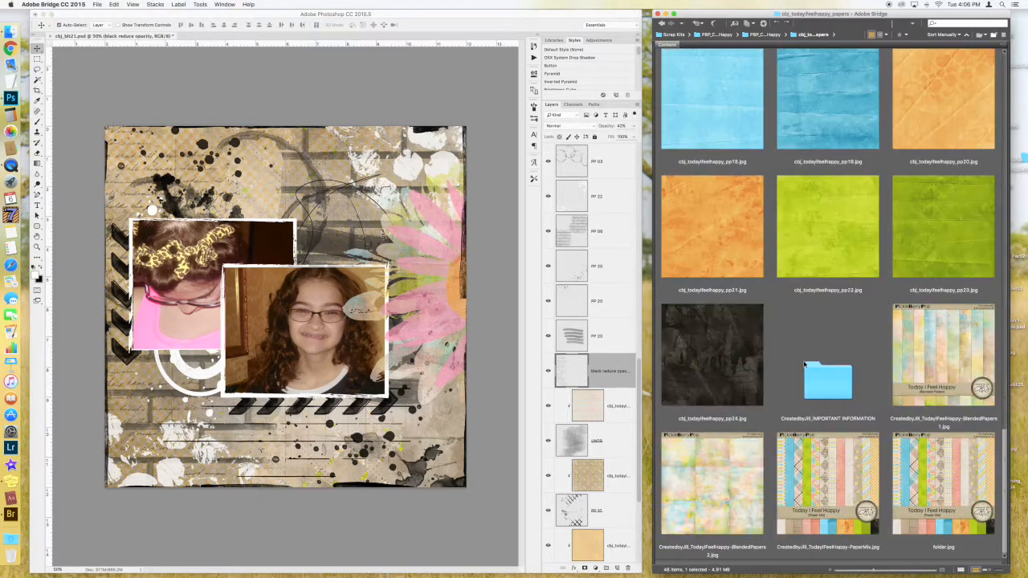
drag(720, 362, 439, 328)
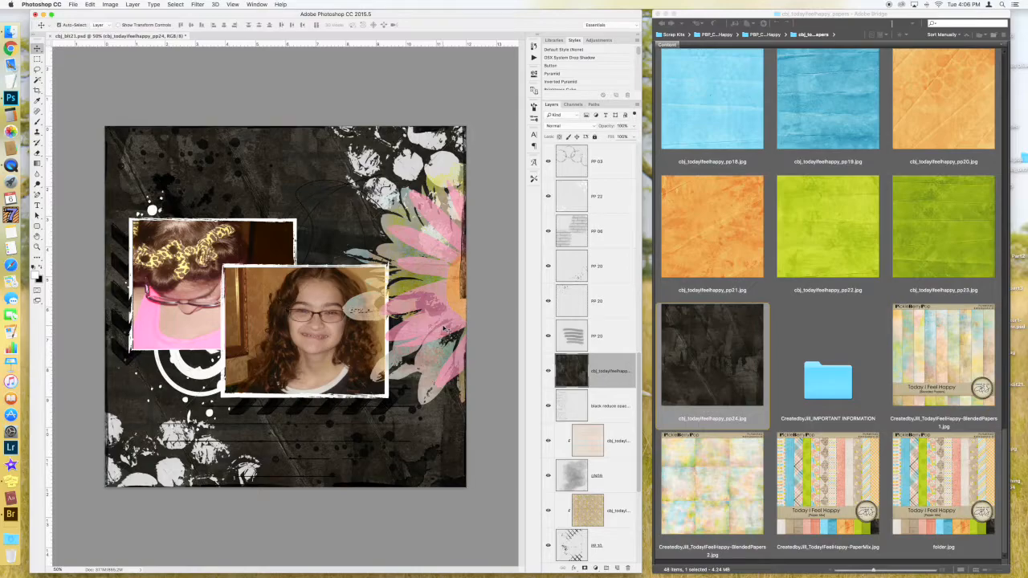
key(Return)
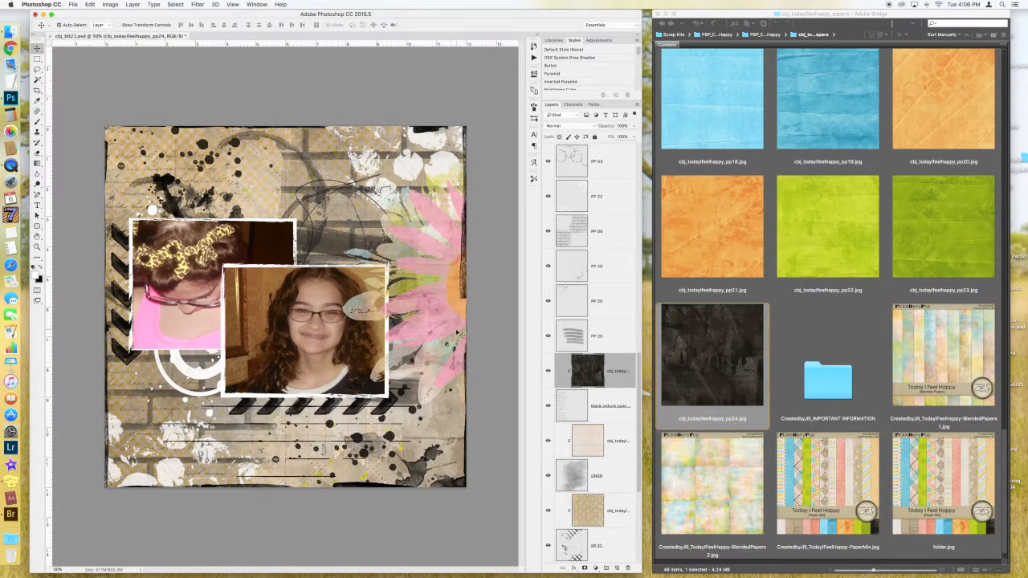
- Toggle the PP 20 brush-stroke layer's visibility, then place the orange paper cbj_todayifeelhappy_pp20.jpg above it and clip it
click(606, 340)
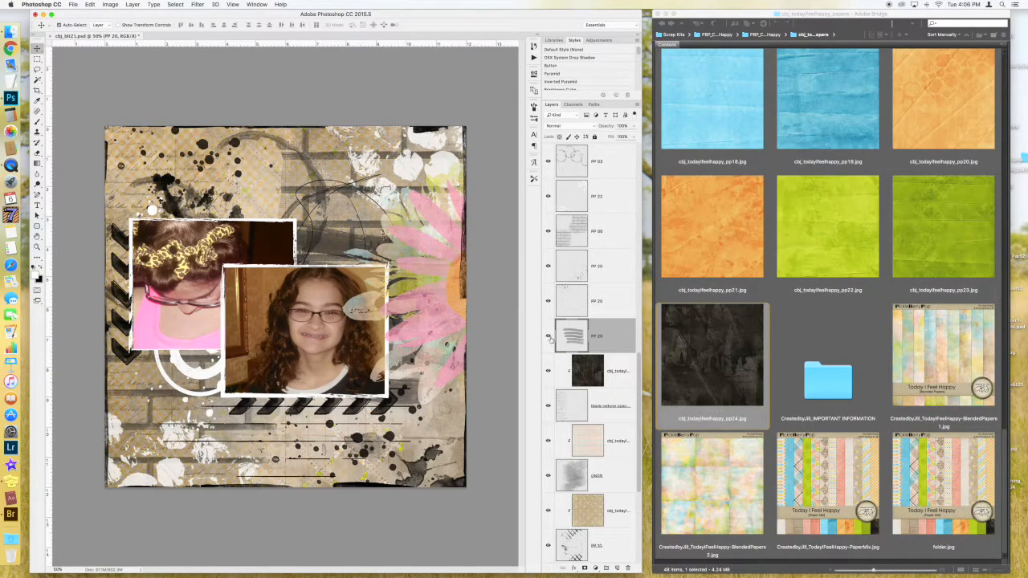
click(547, 336)
click(548, 336)
drag(943, 101, 325, 327)
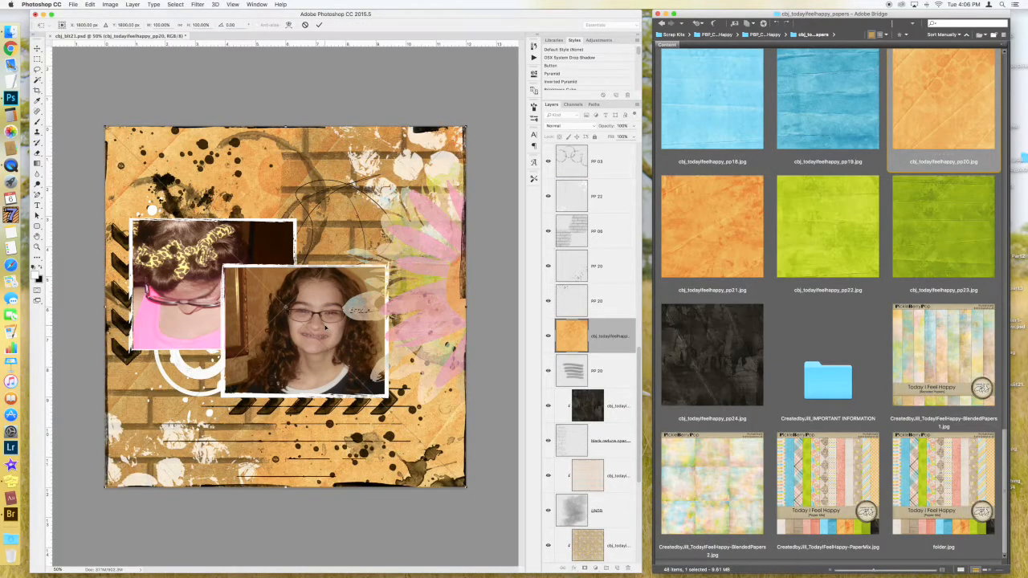
key(Return)
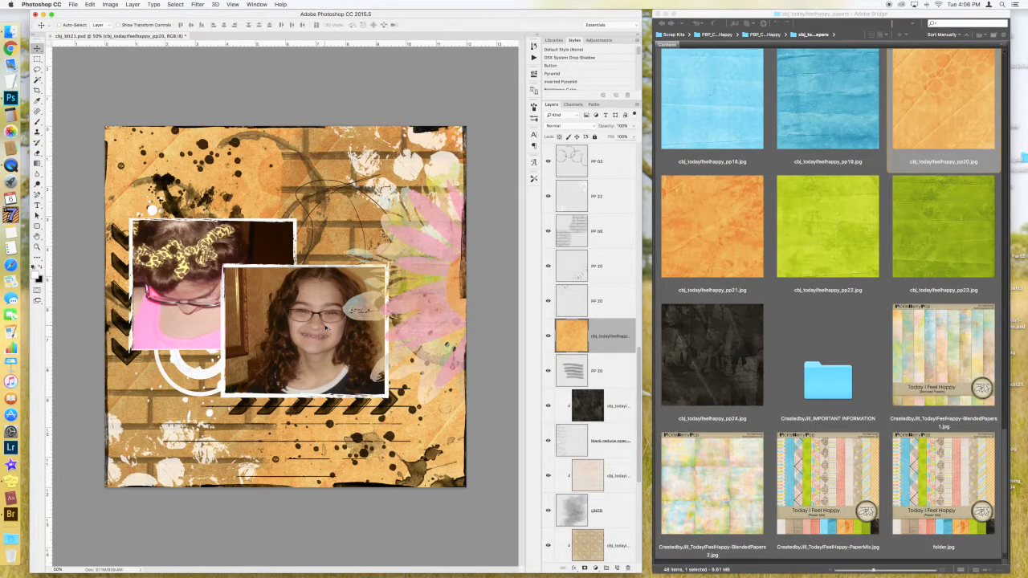
key(super+alt+g)
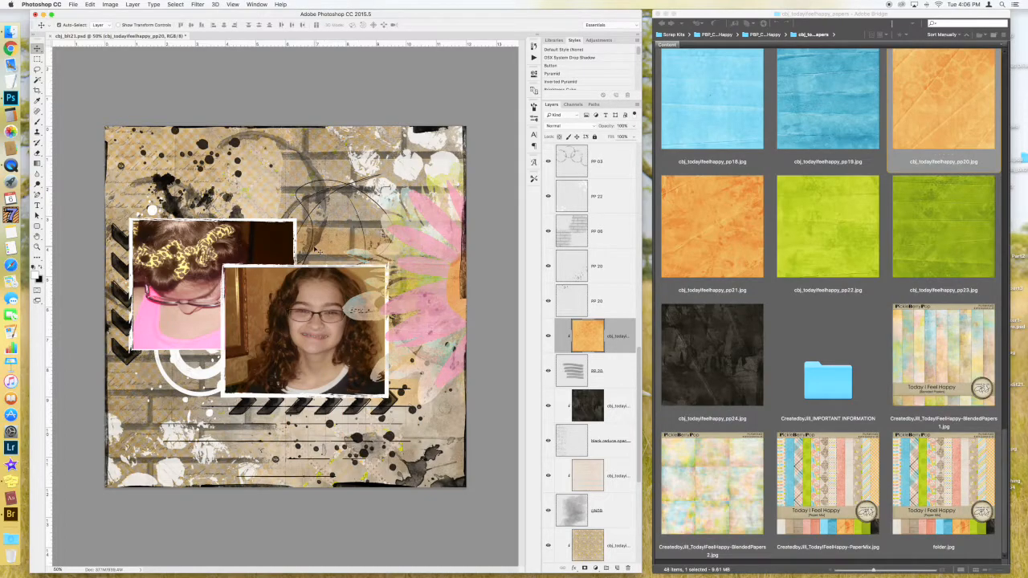
- Preview the two PP 20 splatter layers, then place cbj_todayifeelhappy_pp20.jpg above the lower one in the stack and clip it
click(621, 300)
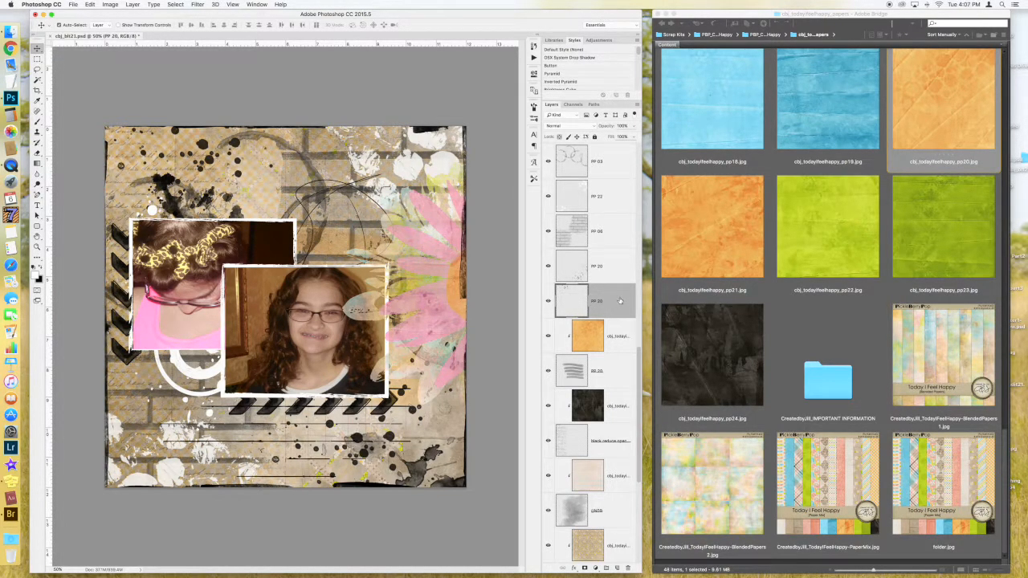
click(548, 301)
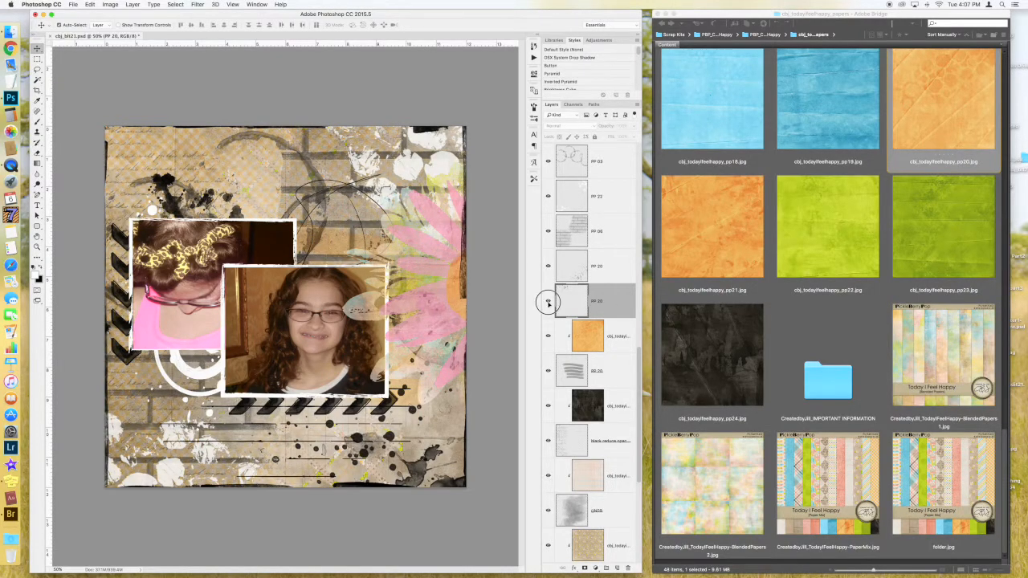
click(548, 301)
click(548, 266)
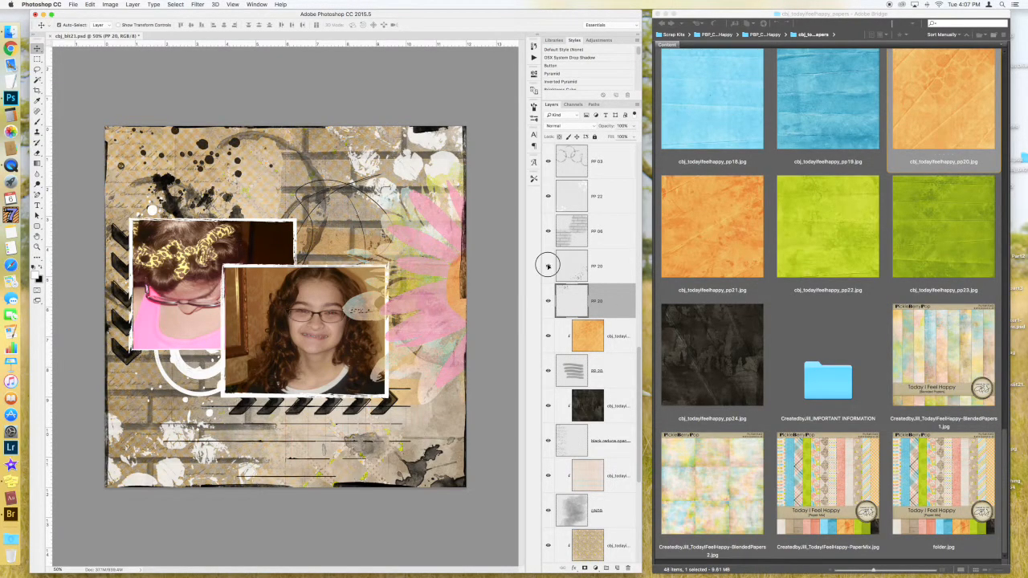
click(548, 266)
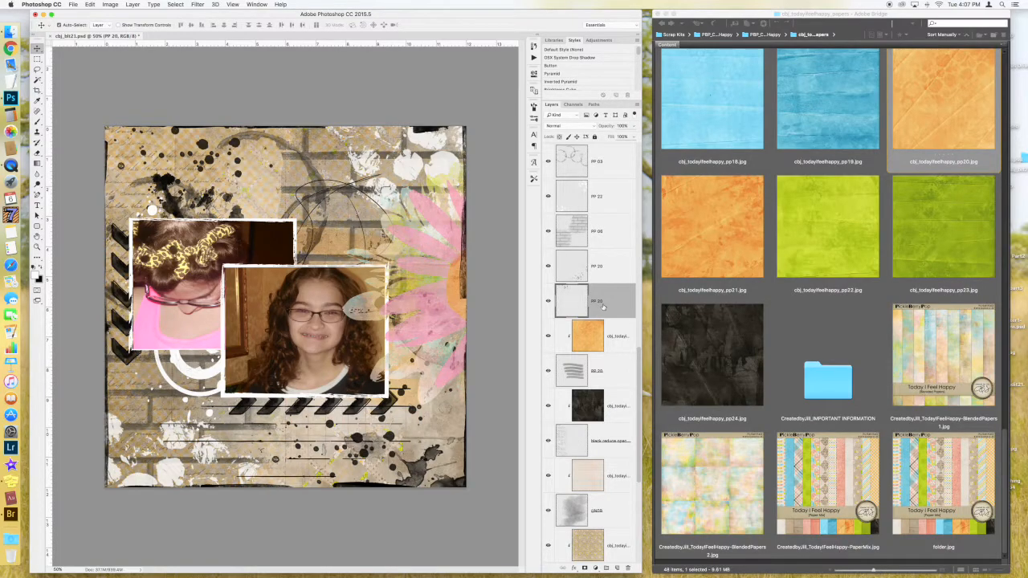
click(937, 115)
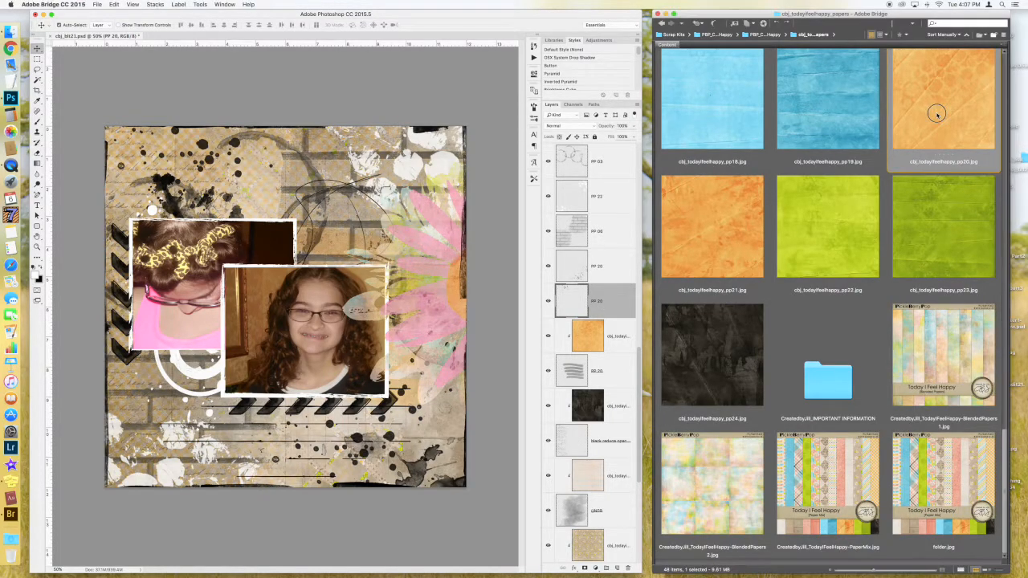
drag(937, 115, 609, 297)
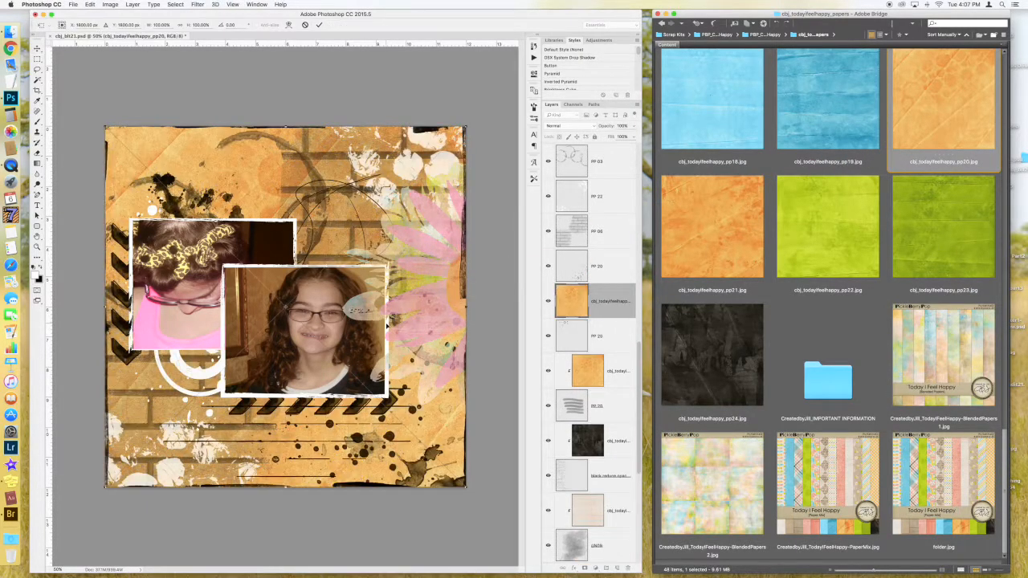
key(Return)
key(super+alt+g)
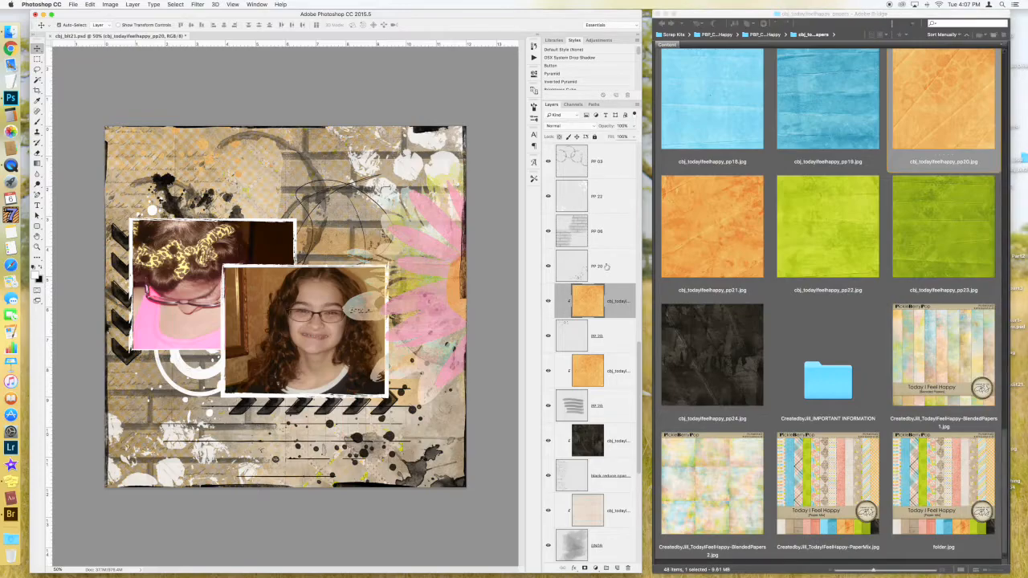
- Place another copy of cbj_todayifeelhappy_pp20.jpg above the remaining PP 20 splatter layer, just below the brick layer, and clip it
click(604, 267)
drag(966, 118, 377, 314)
key(Return)
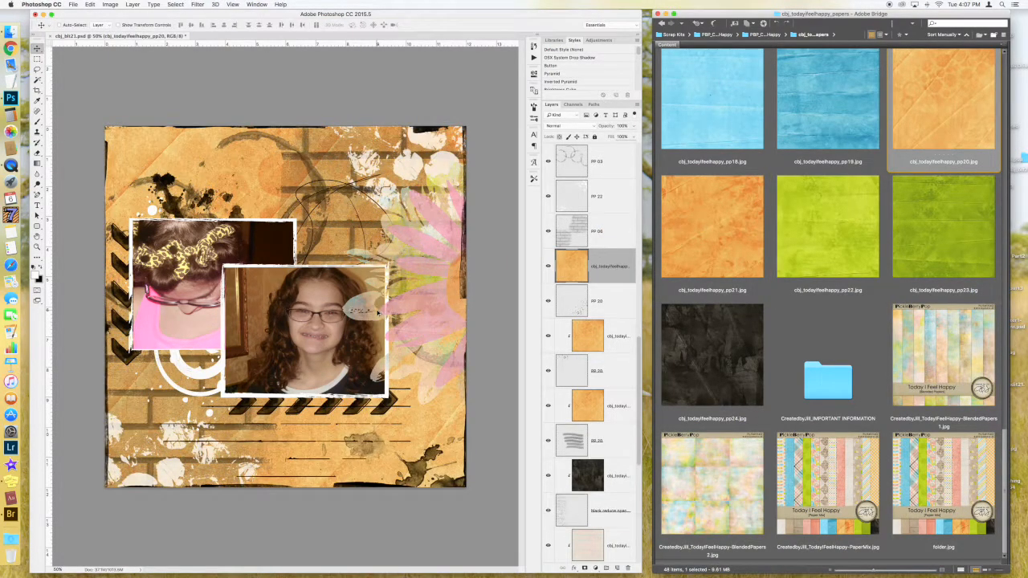
key(super+alt+g)
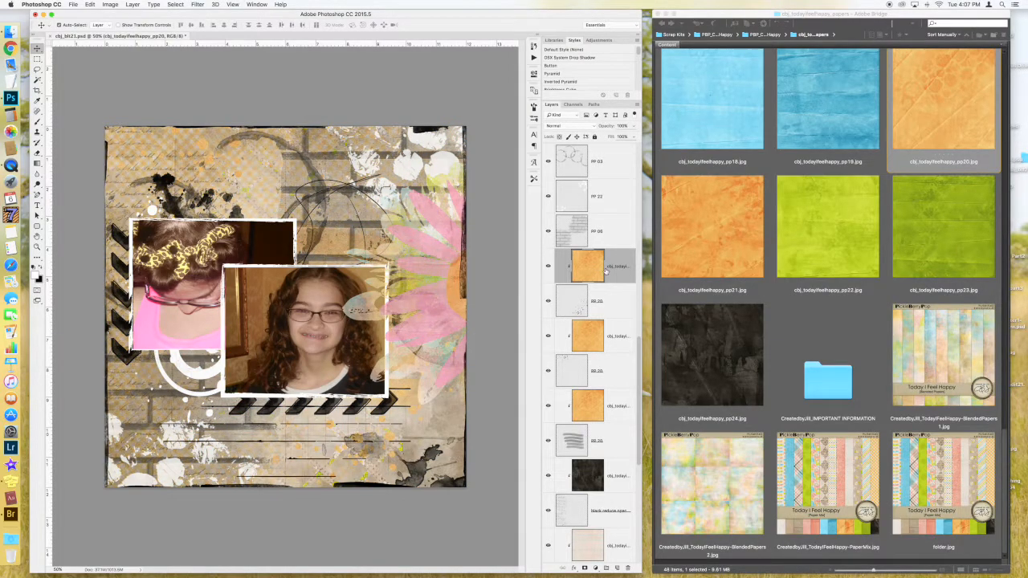
scroll(606, 271, up, 5)
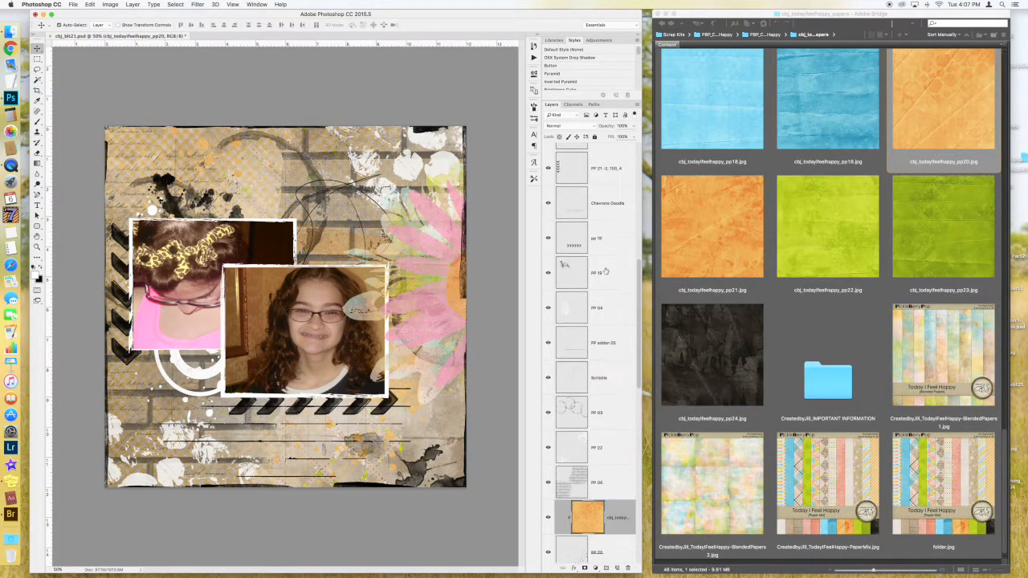
- Toggle the PP 06 brick layer's visibility, then place the paper cbj_todayifeelhappy_pp06.jpg above it and clip it to that layer
click(612, 491)
click(548, 483)
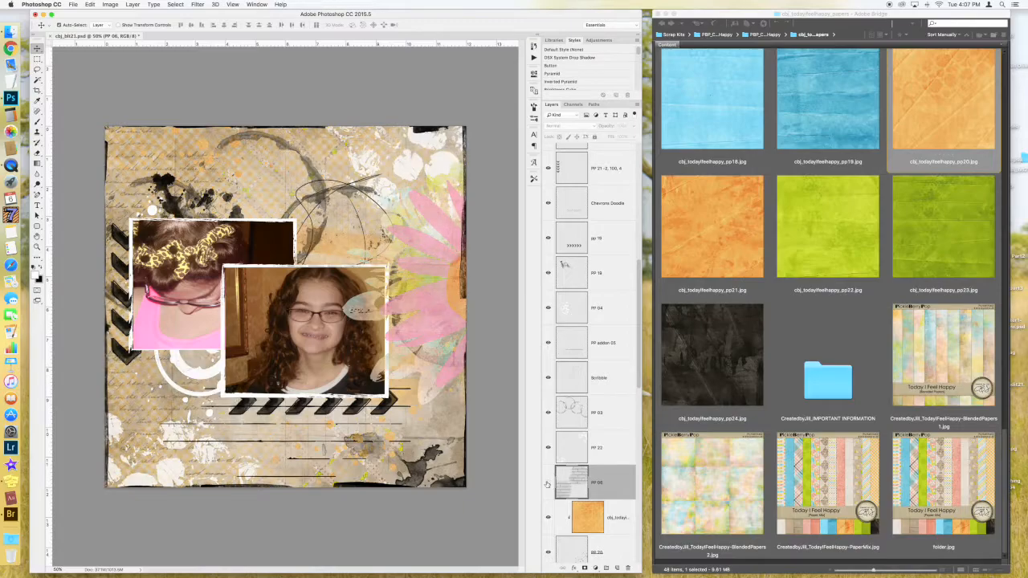
click(547, 483)
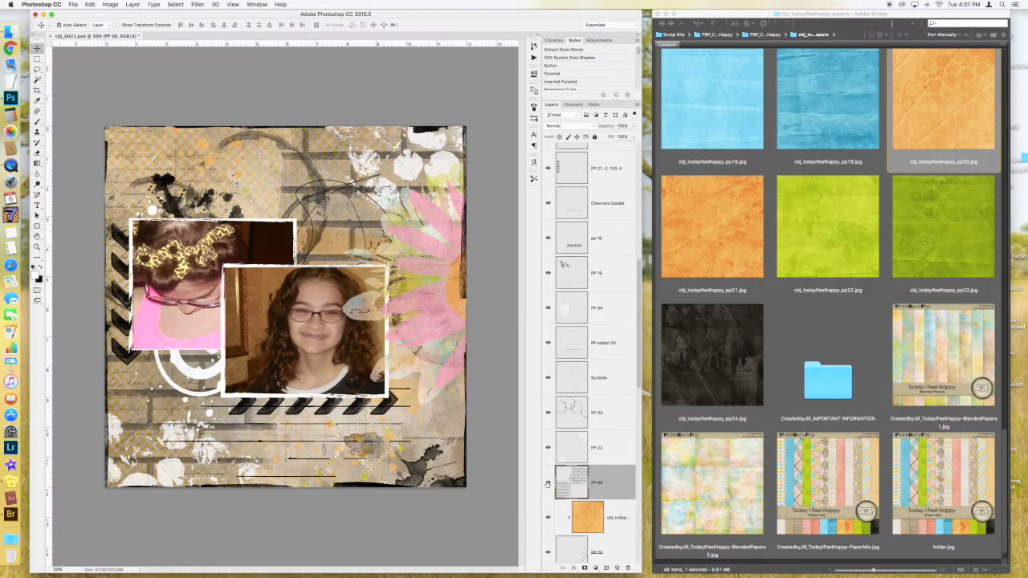
click(790, 368)
scroll(783, 365, up, 10)
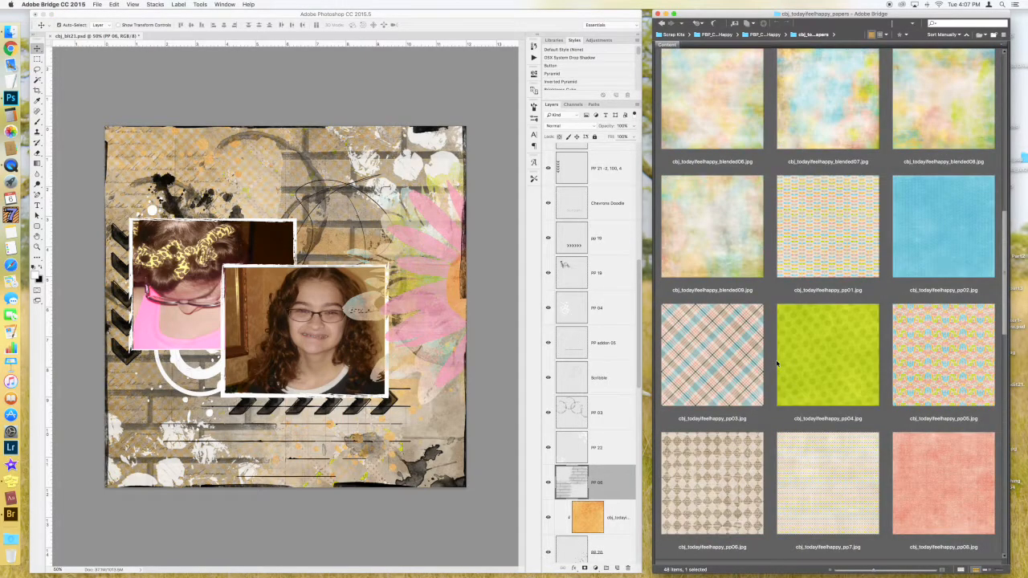
scroll(776, 364, down, 2)
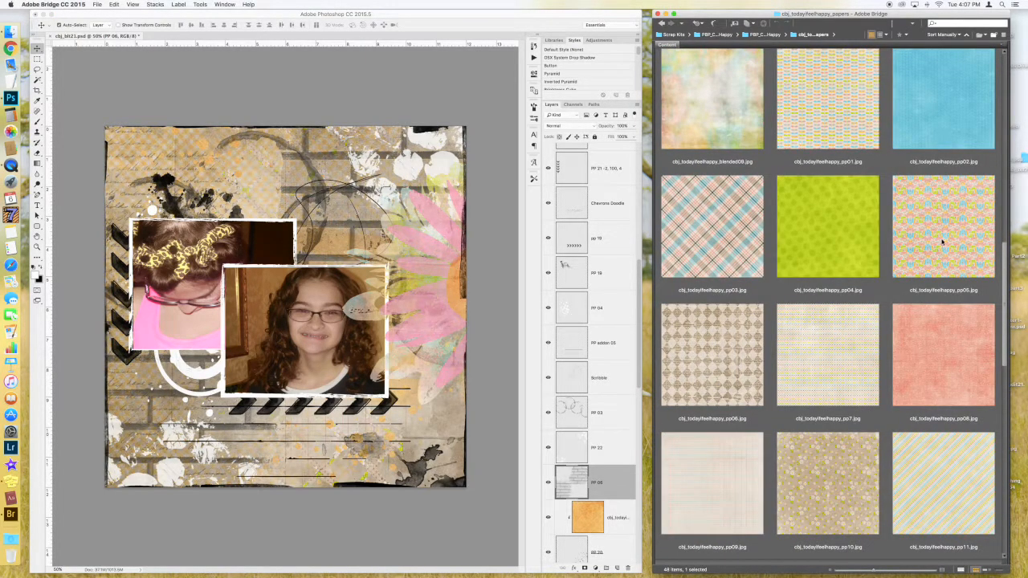
click(732, 362)
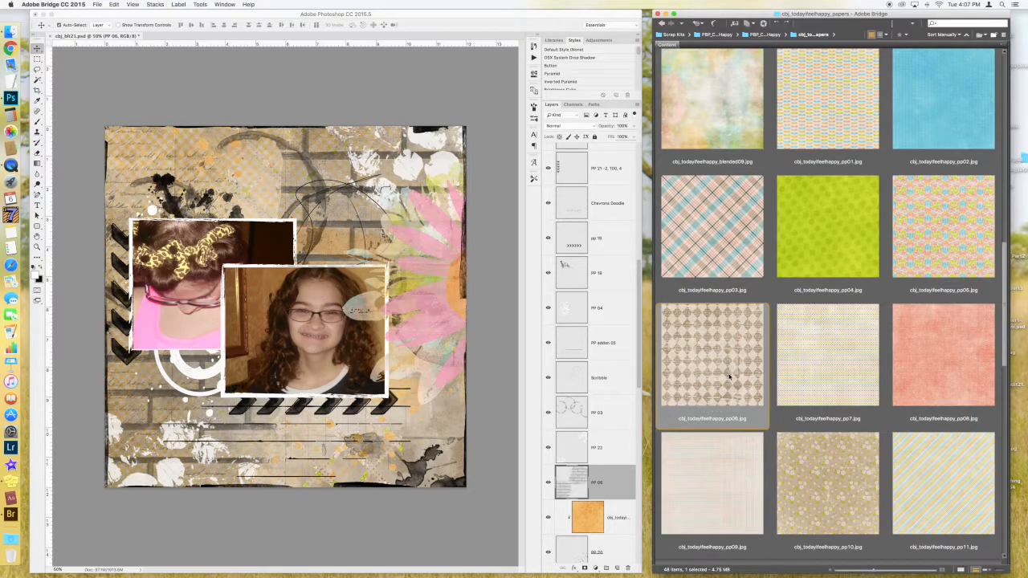
drag(729, 377, 400, 350)
key(Return)
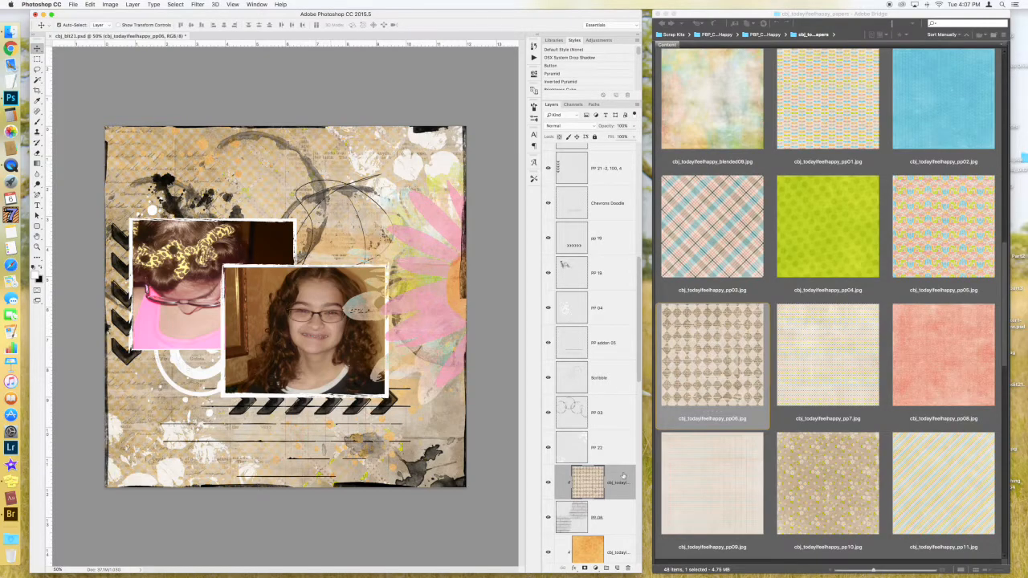
- Preview the PP 22 layer, then place the green paper cbj_todayifeelhappy_pp22.jpg above it and clip it
click(608, 447)
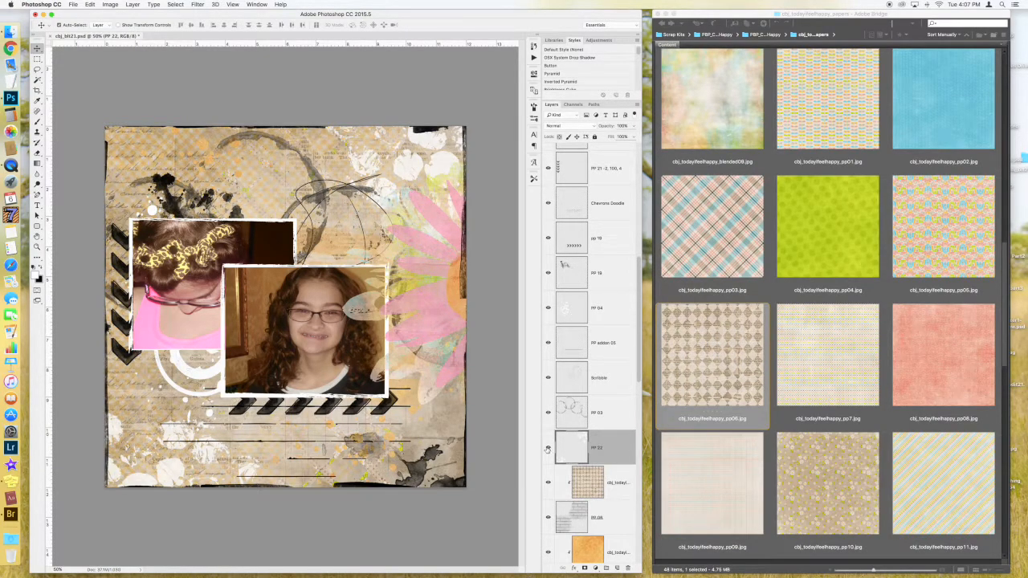
click(548, 447)
click(548, 448)
click(782, 432)
scroll(770, 432, down, 10)
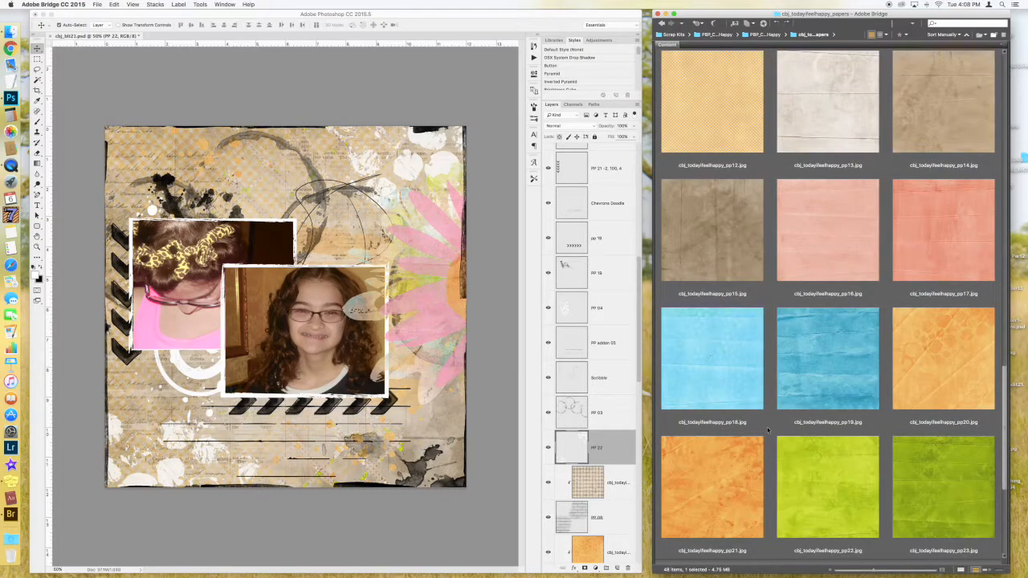
scroll(767, 432, down, 5)
click(826, 262)
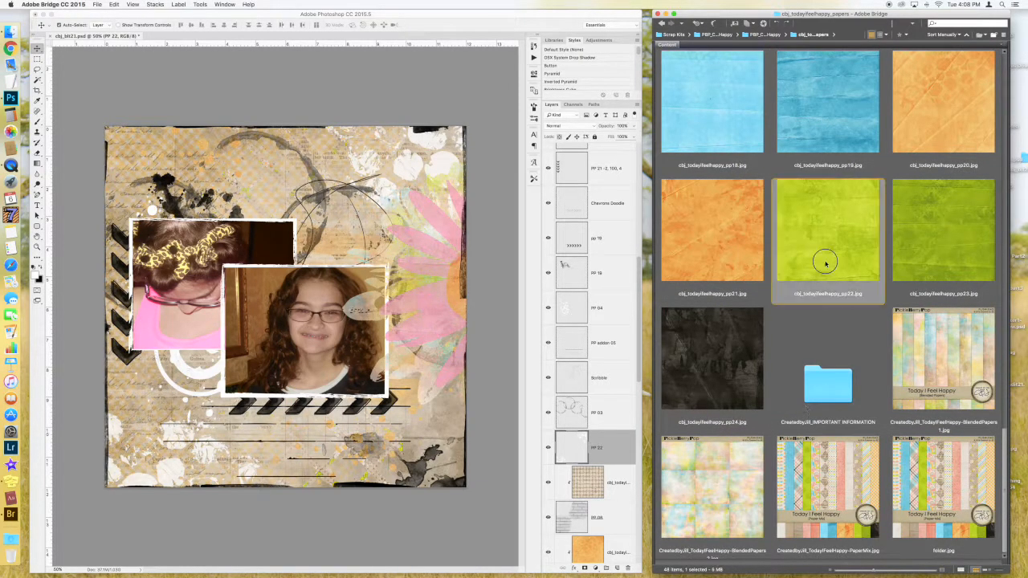
double_click(836, 262)
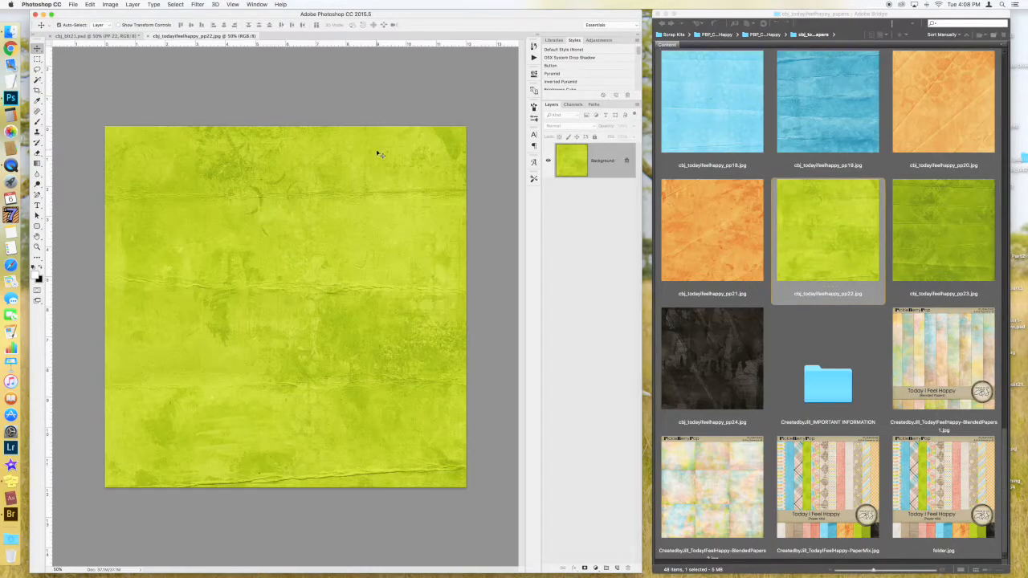
click(150, 37)
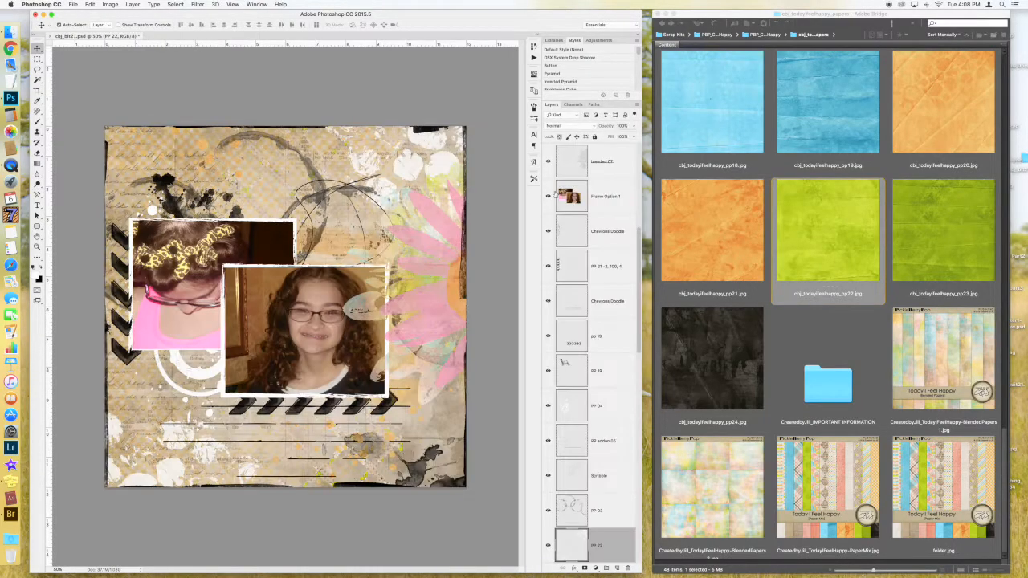
drag(830, 283, 282, 315)
key(Return)
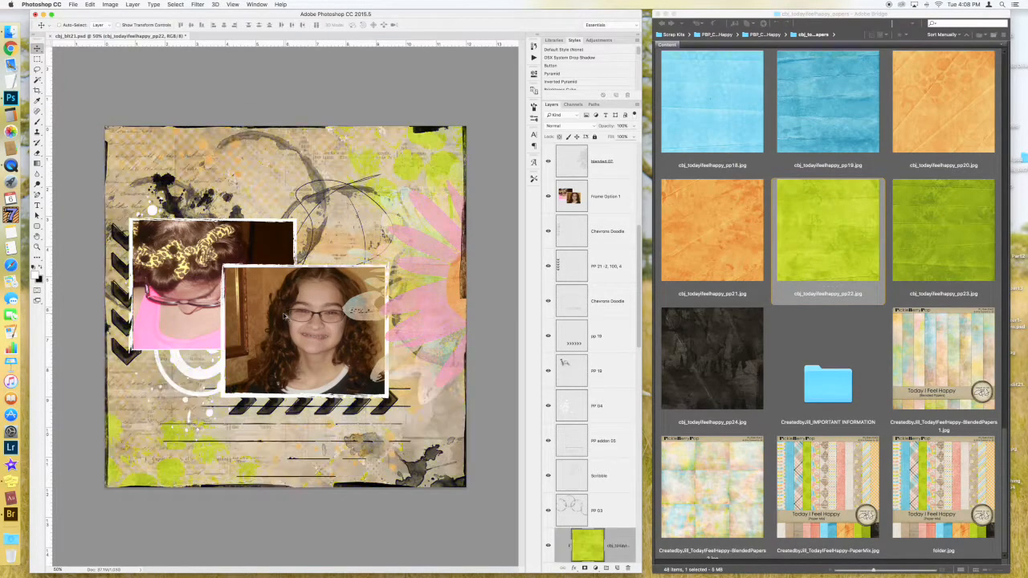
- Preview the PP 03 layer, then place the plaid paper cbj_todayifeelhappy_pp03.jpg above it and clip it
click(617, 514)
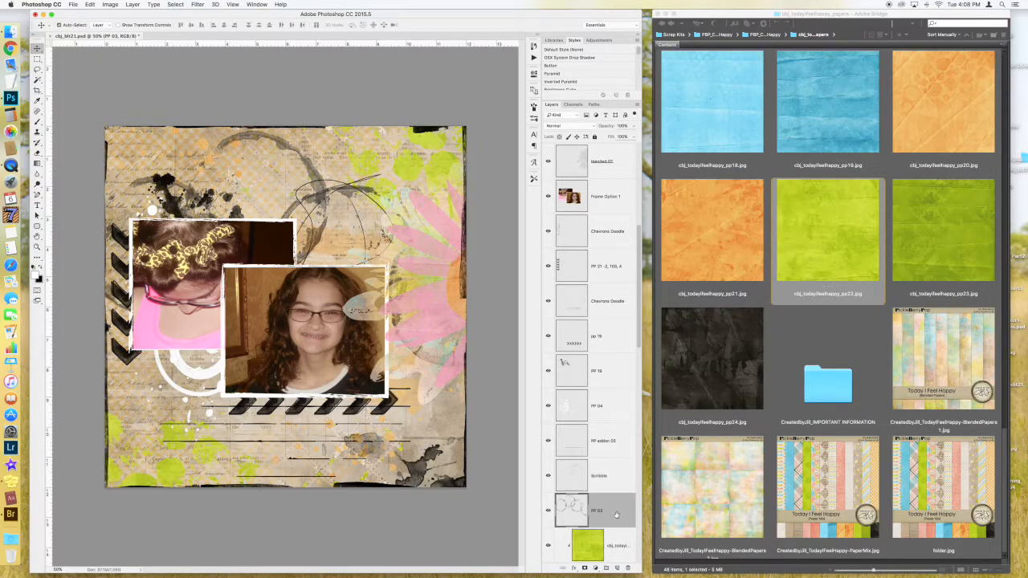
click(548, 512)
click(548, 512)
click(778, 398)
scroll(775, 397, up, 10)
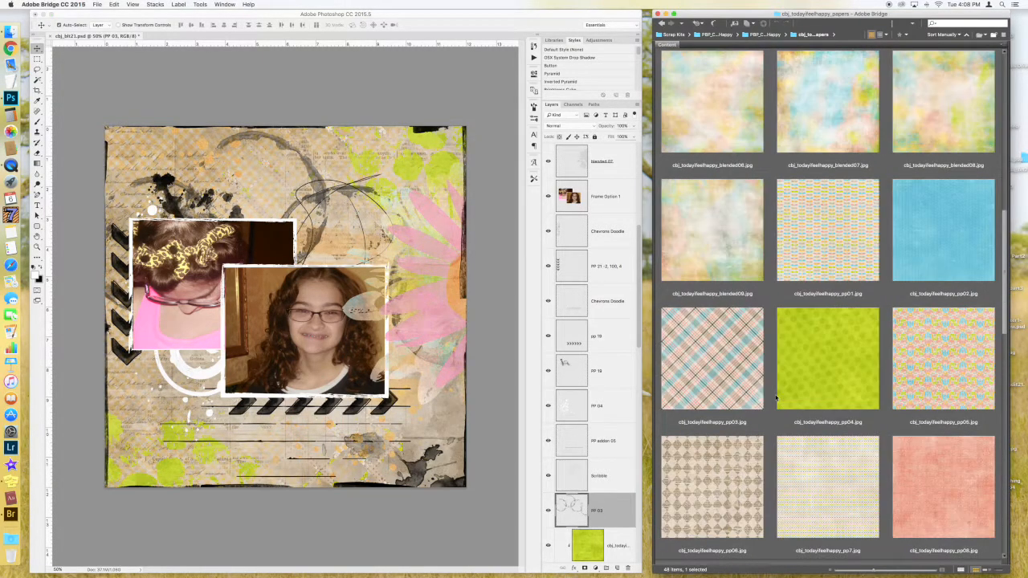
scroll(775, 397, up, 7)
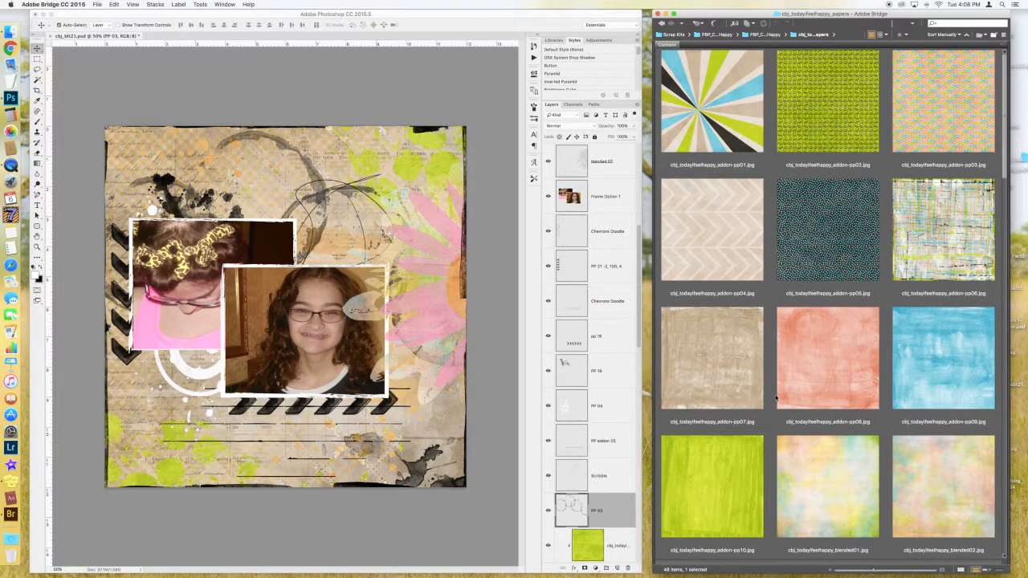
scroll(776, 397, down, 7)
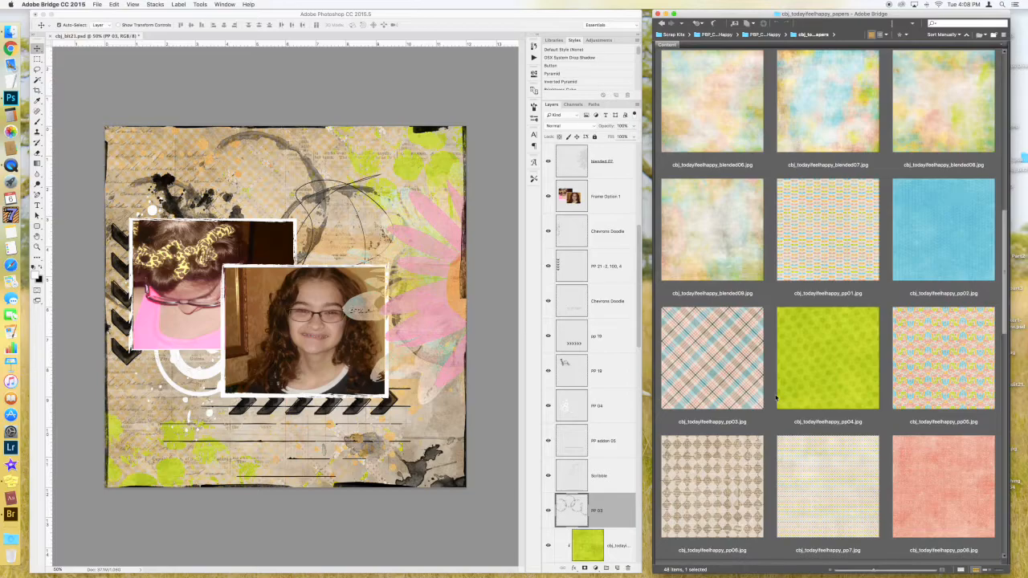
scroll(775, 397, down, 4)
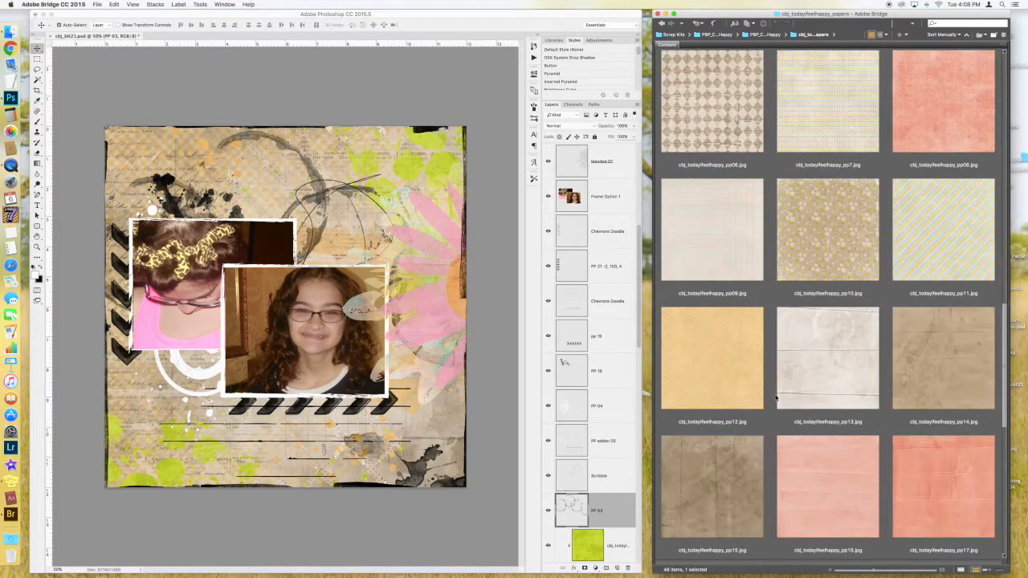
scroll(776, 398, down, 2)
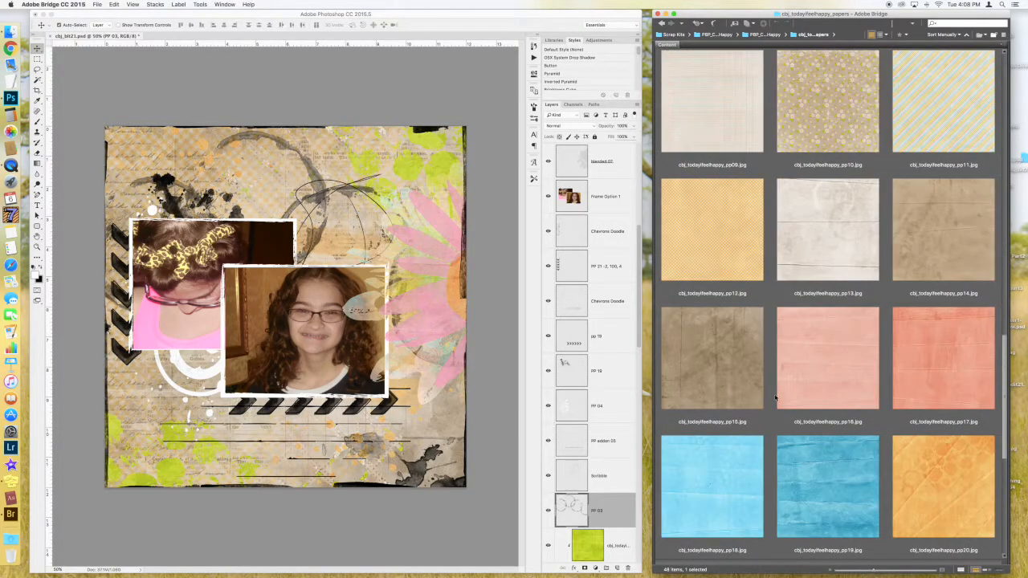
scroll(775, 397, down, 4)
scroll(775, 397, up, 8)
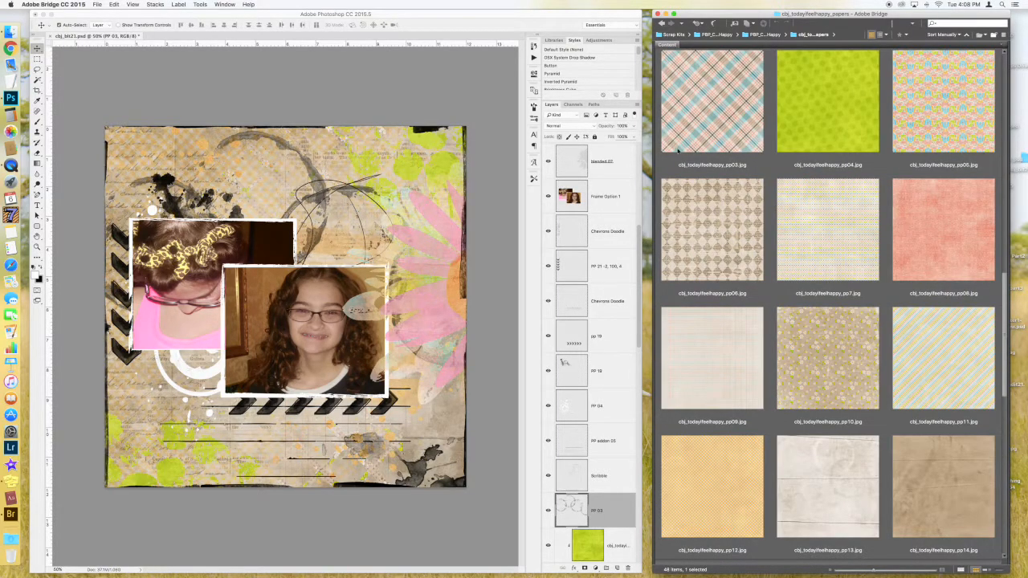
drag(697, 136, 331, 285)
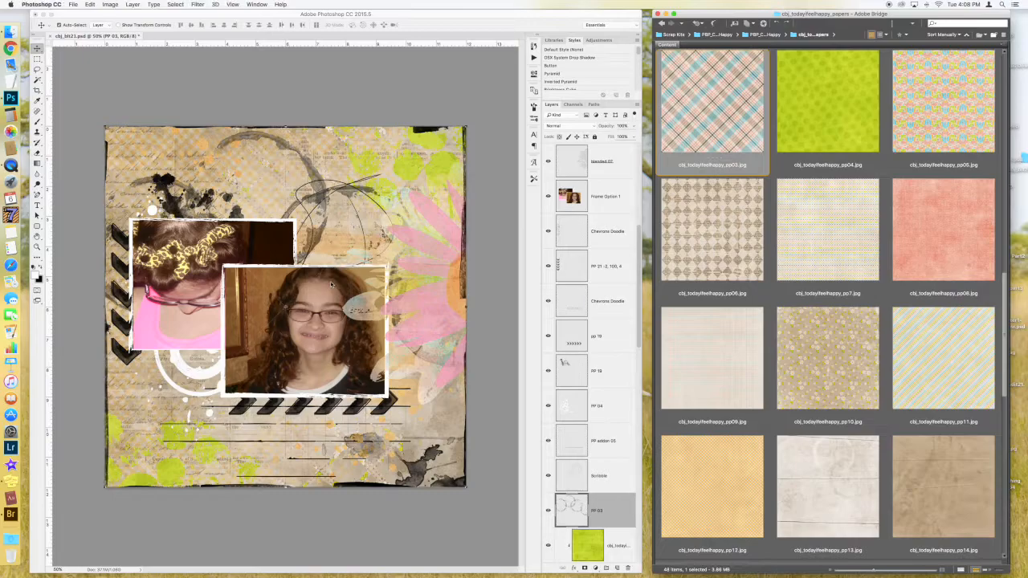
key(Return)
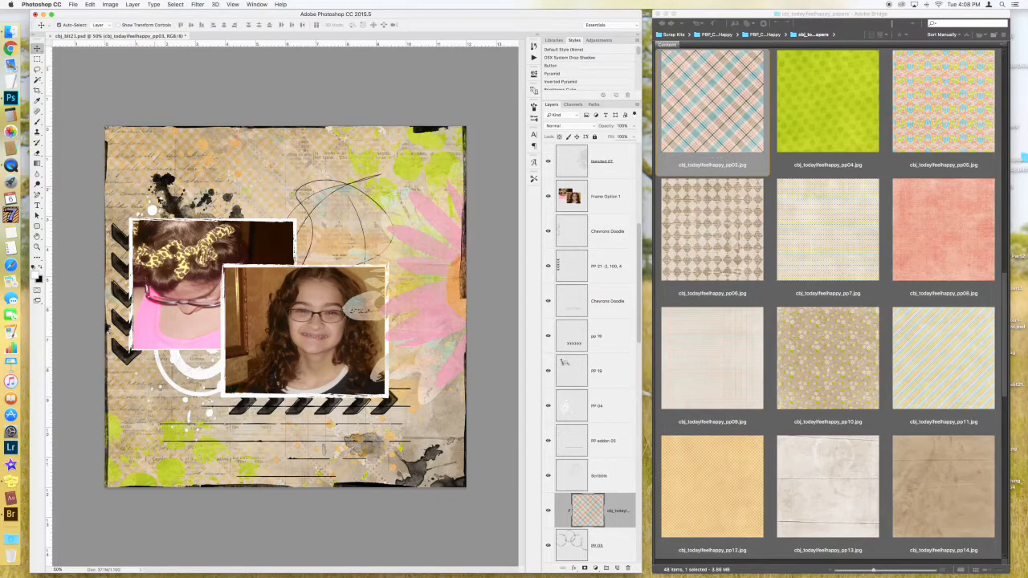
- Leave the Scribble layer without a paper, then place cbj_todayifeelhappy_addon-pp05.jpg above the PP addon 05 layer and clip it
click(611, 482)
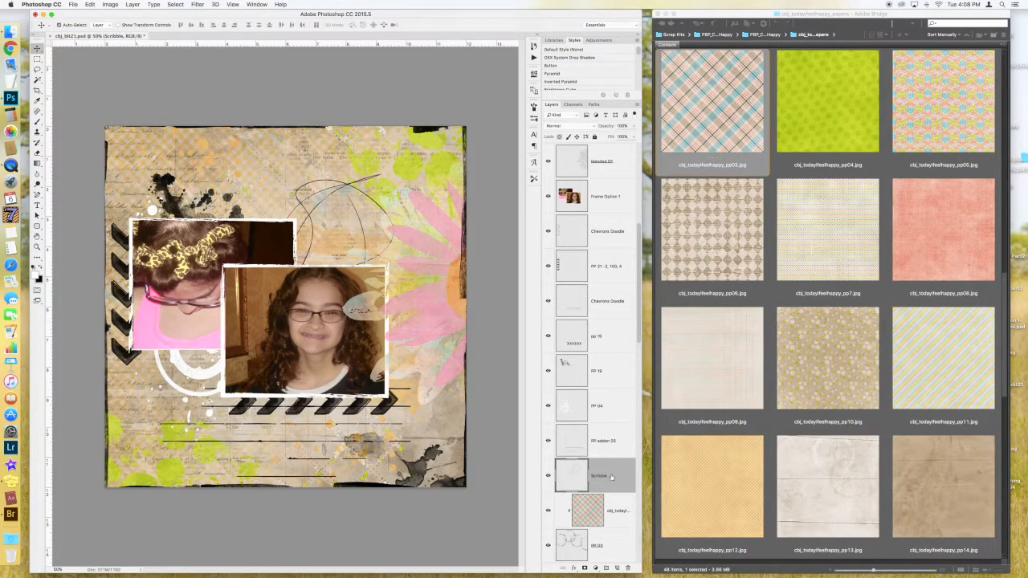
click(612, 438)
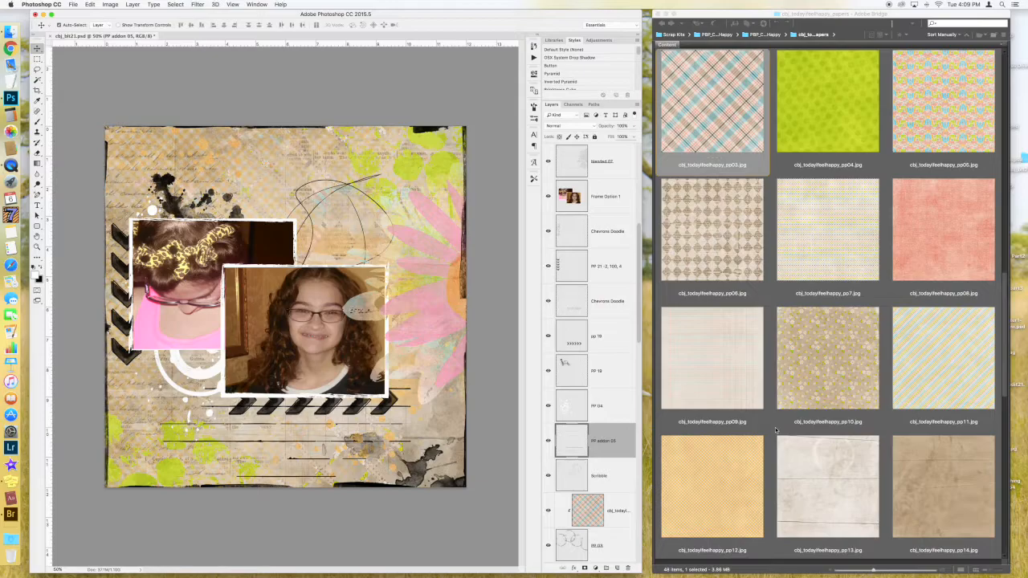
click(820, 363)
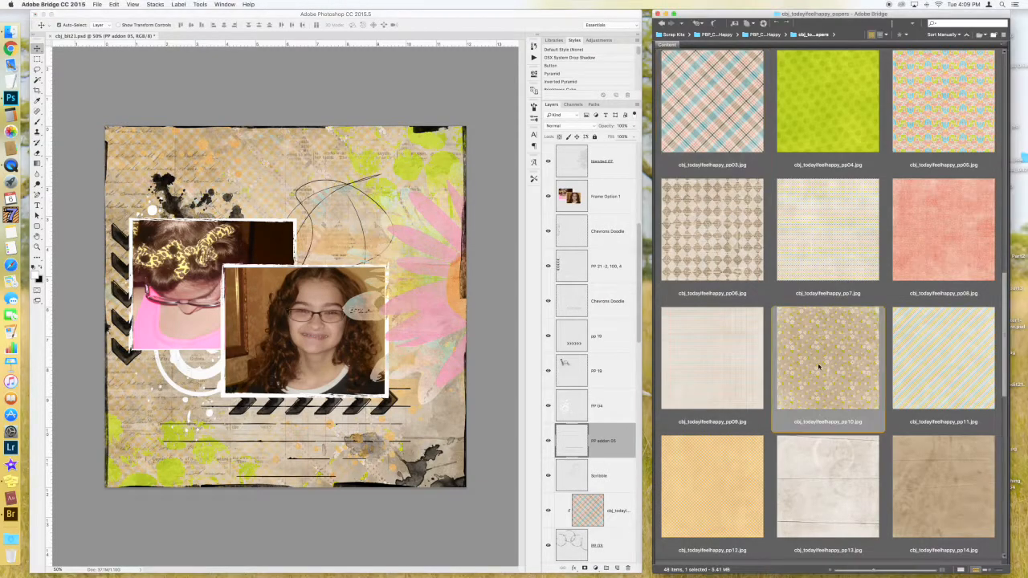
scroll(817, 321, down, 5)
click(817, 236)
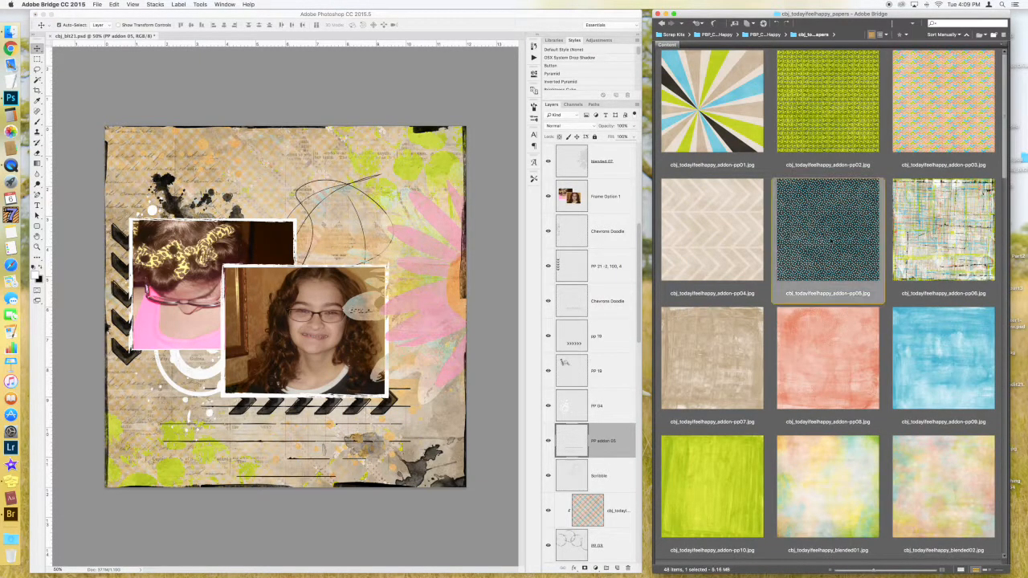
click(399, 410)
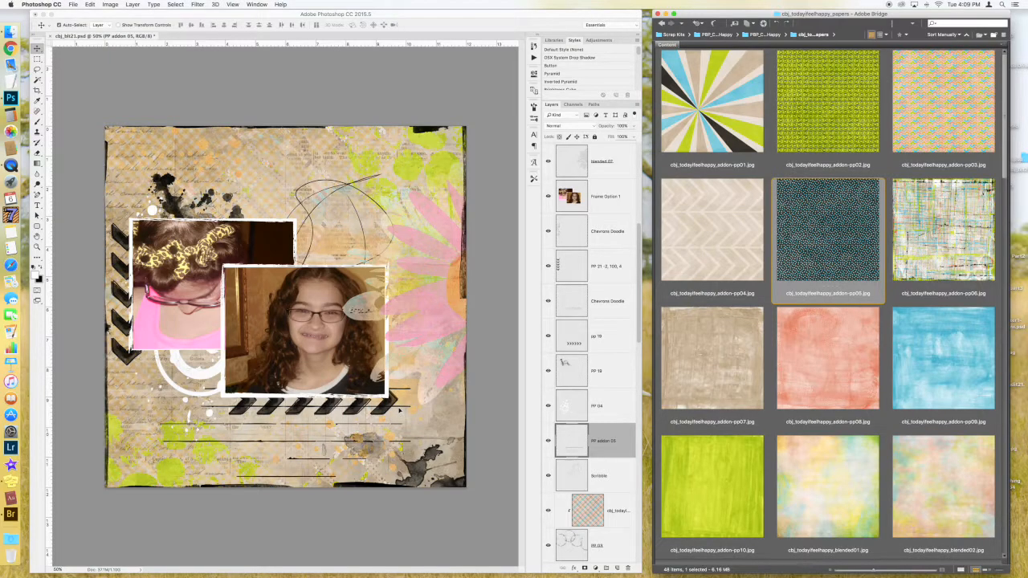
key(alt+super+g)
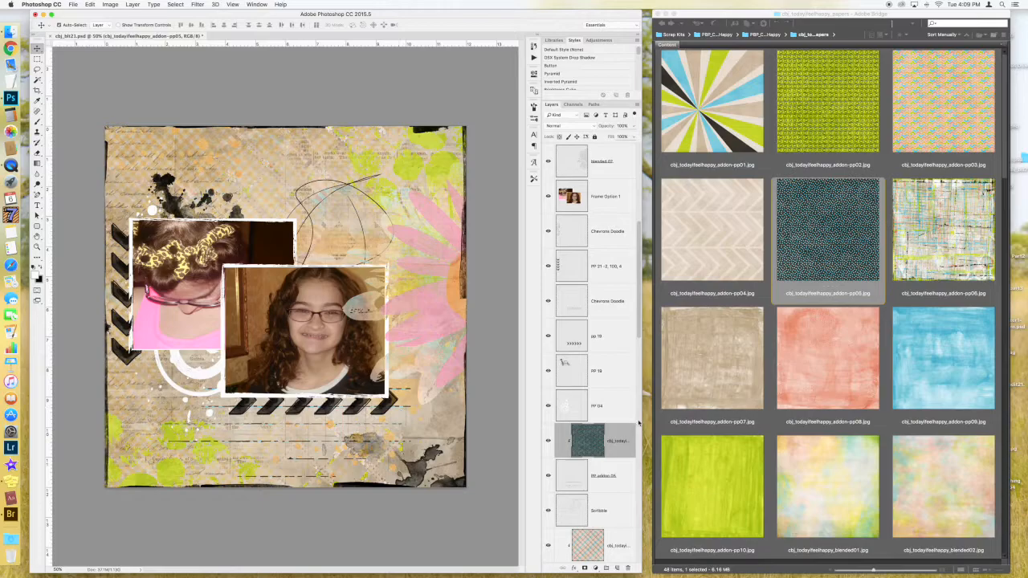
- Toggle the PP 04 layer's visibility, then place the green paper cbj_todayifeelhappy_pp04.jpg above it and clip it
click(607, 412)
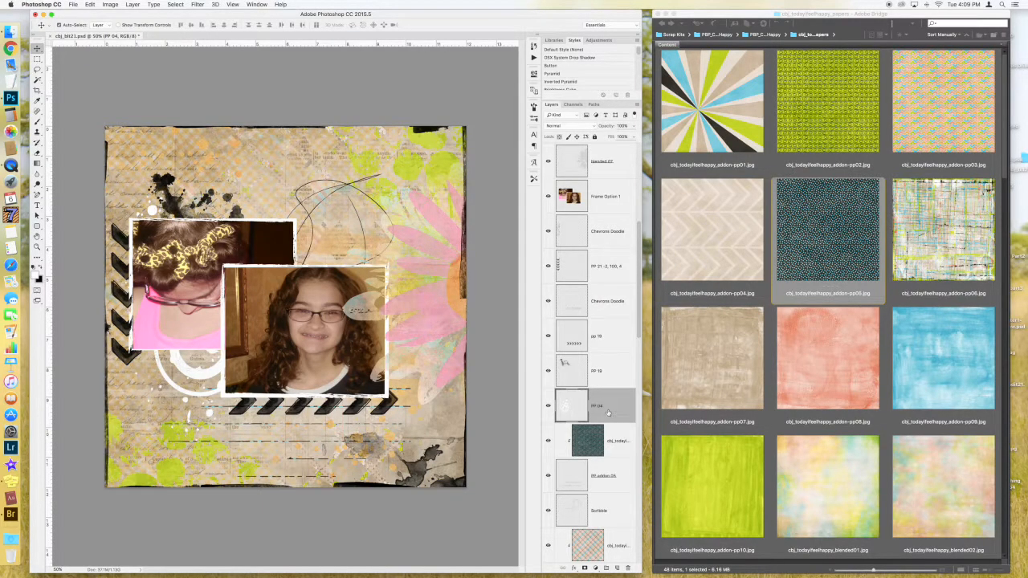
click(547, 406)
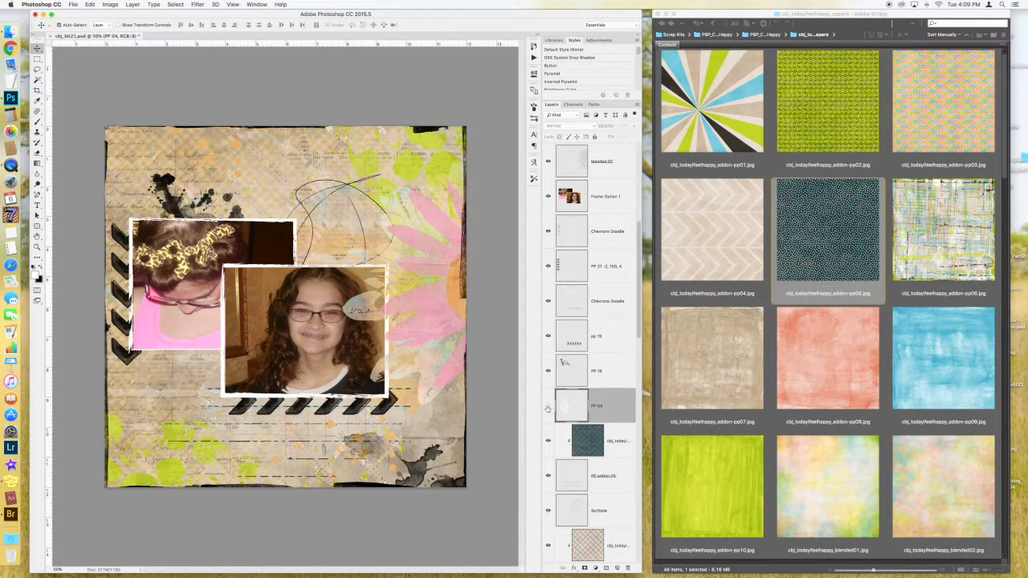
click(548, 406)
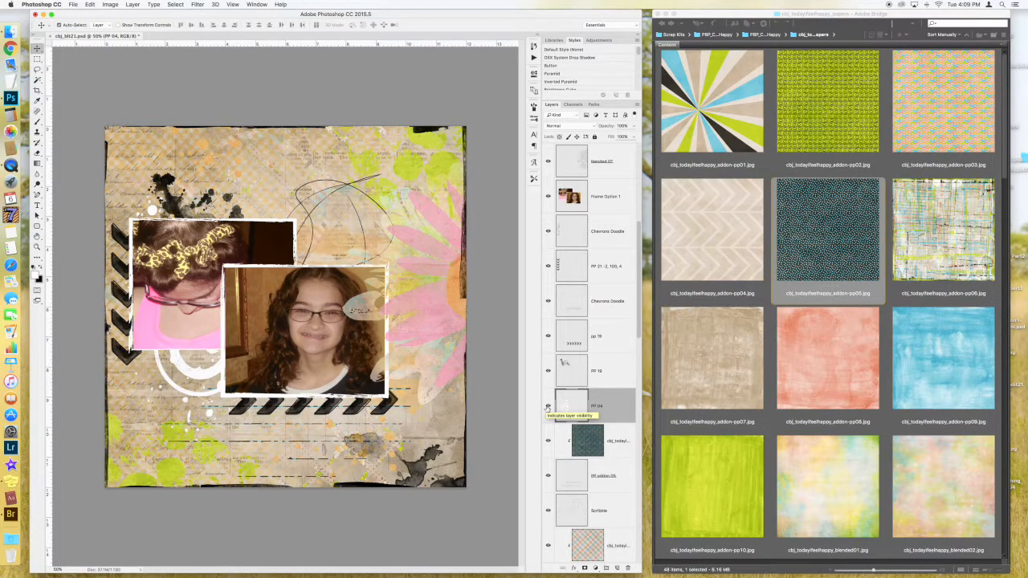
click(803, 395)
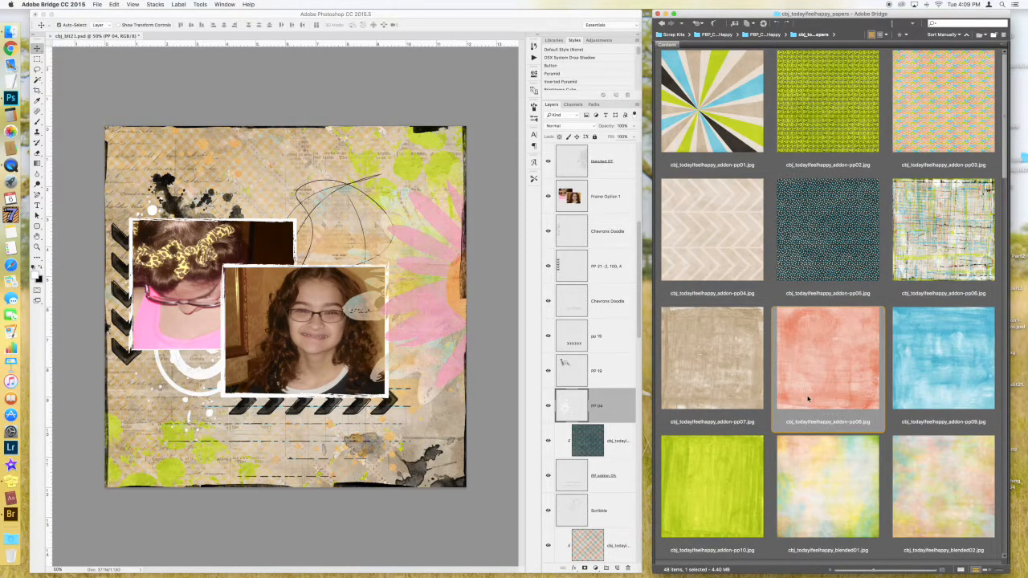
scroll(808, 398, down, 5)
scroll(807, 399, down, 6)
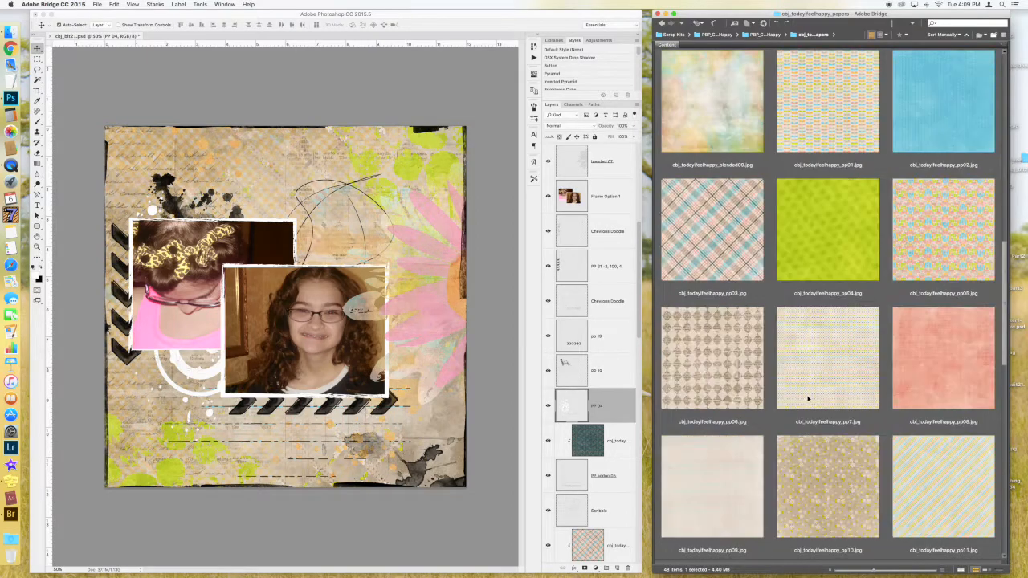
drag(819, 131, 318, 324)
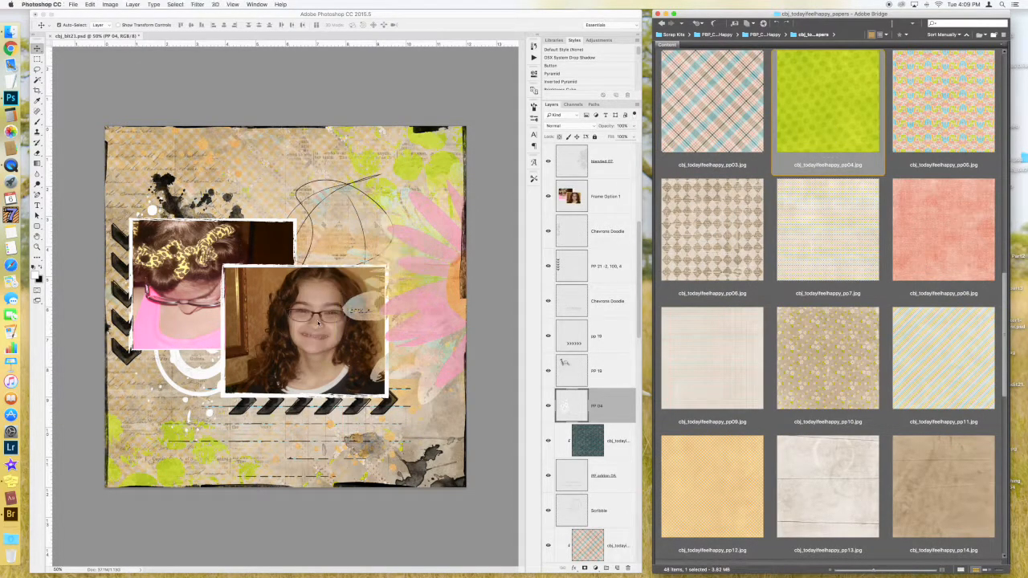
key(Return)
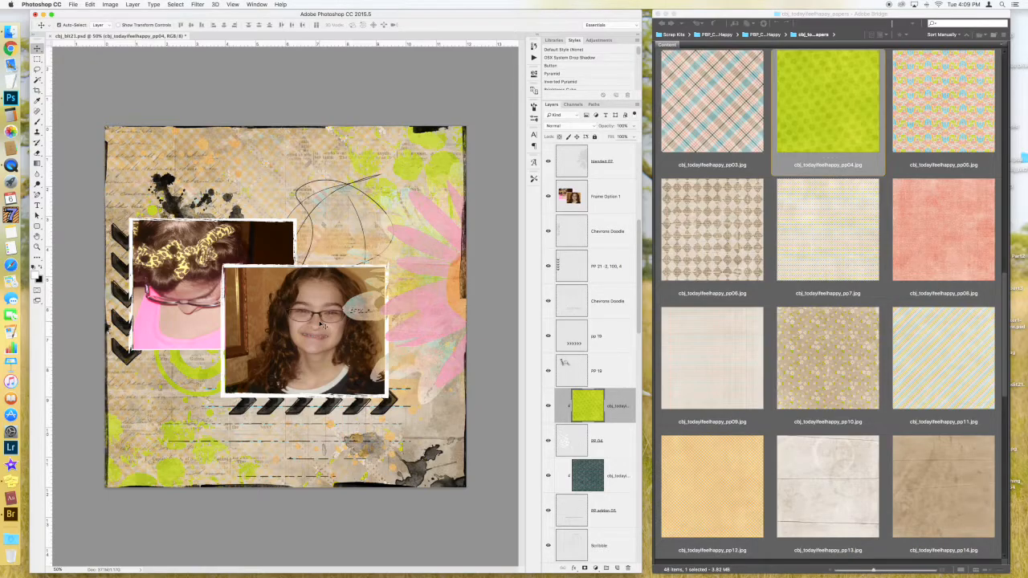
- Preview the ink splatter layer, then place the blue paper cbj_todayifeelhappy_pp19.jpg above it and clip it
click(611, 374)
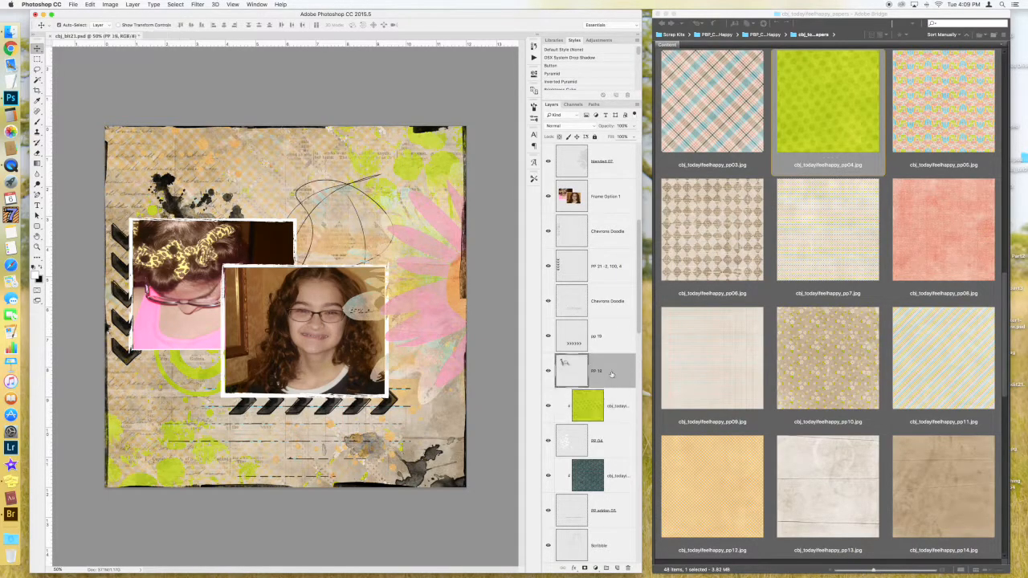
click(548, 371)
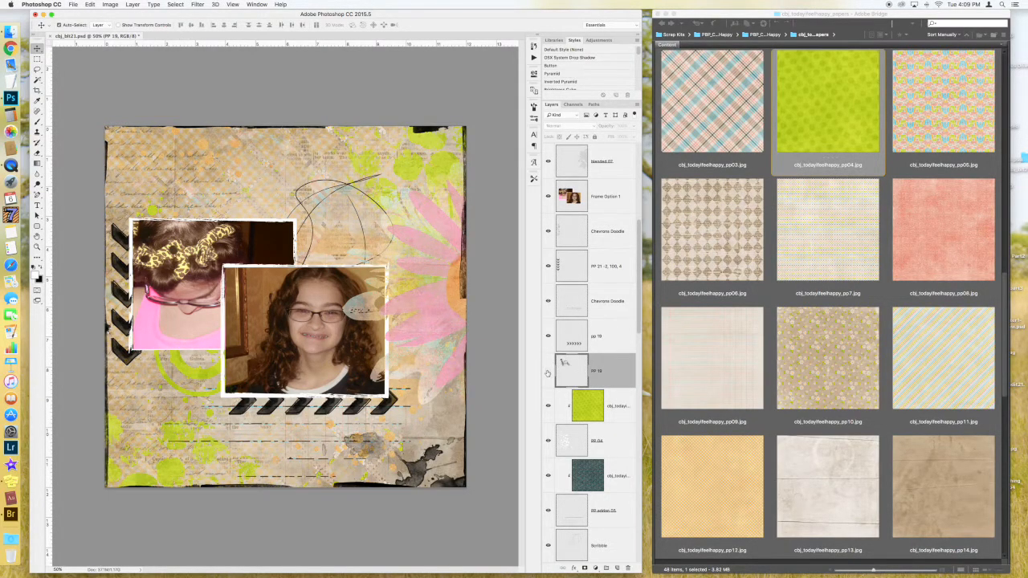
click(548, 371)
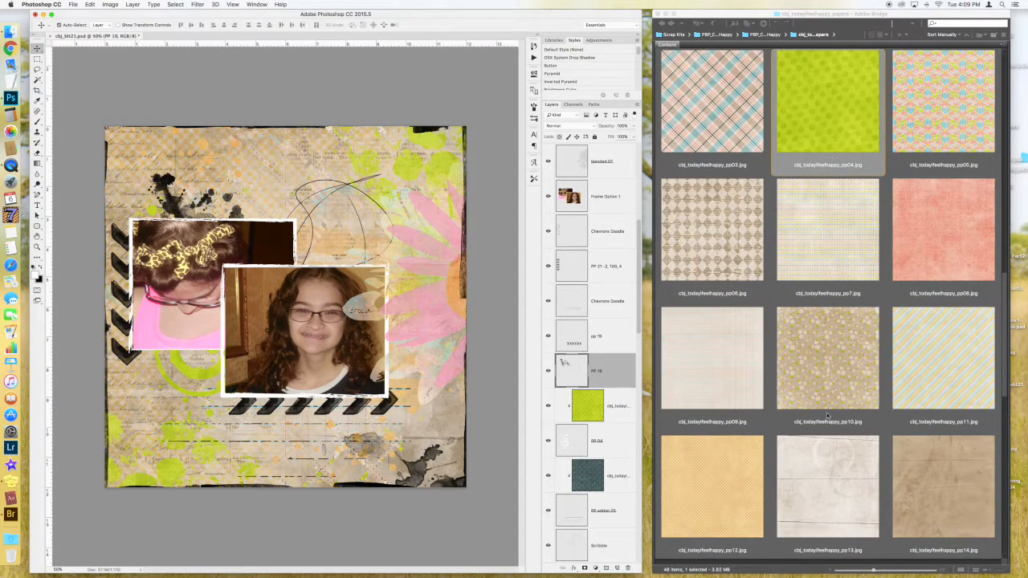
click(909, 482)
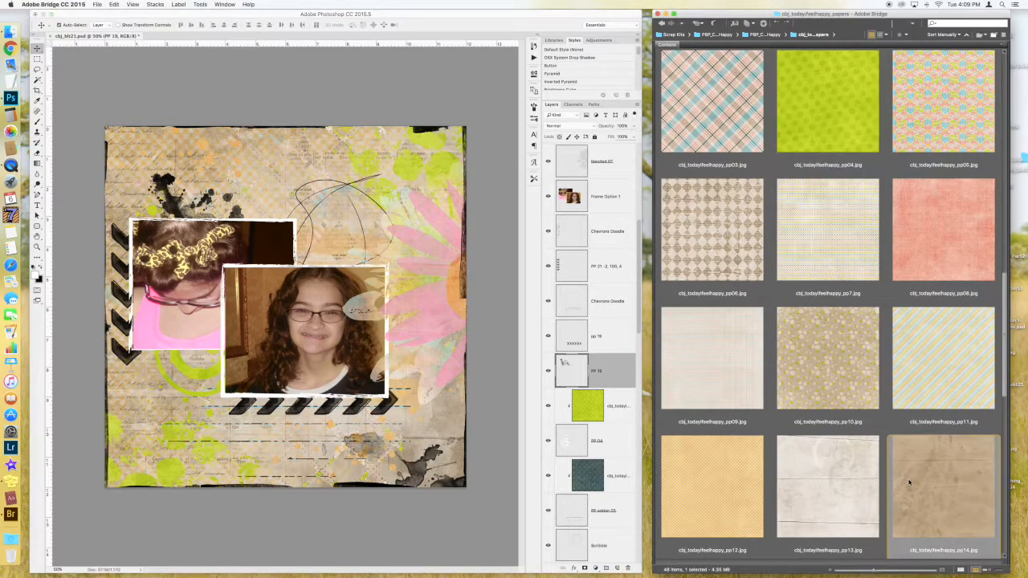
scroll(910, 480, down, 5)
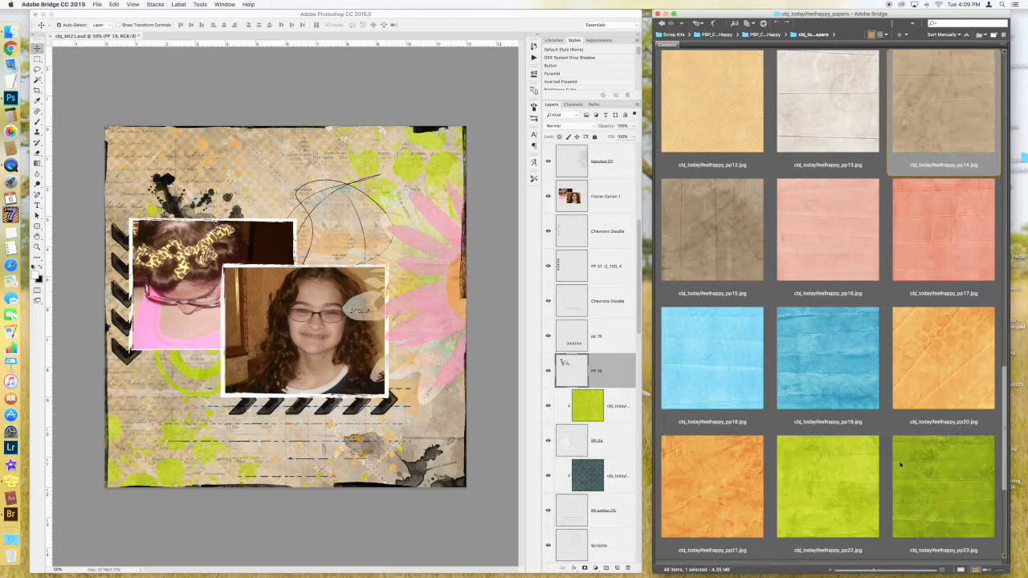
click(849, 380)
drag(849, 380, 412, 351)
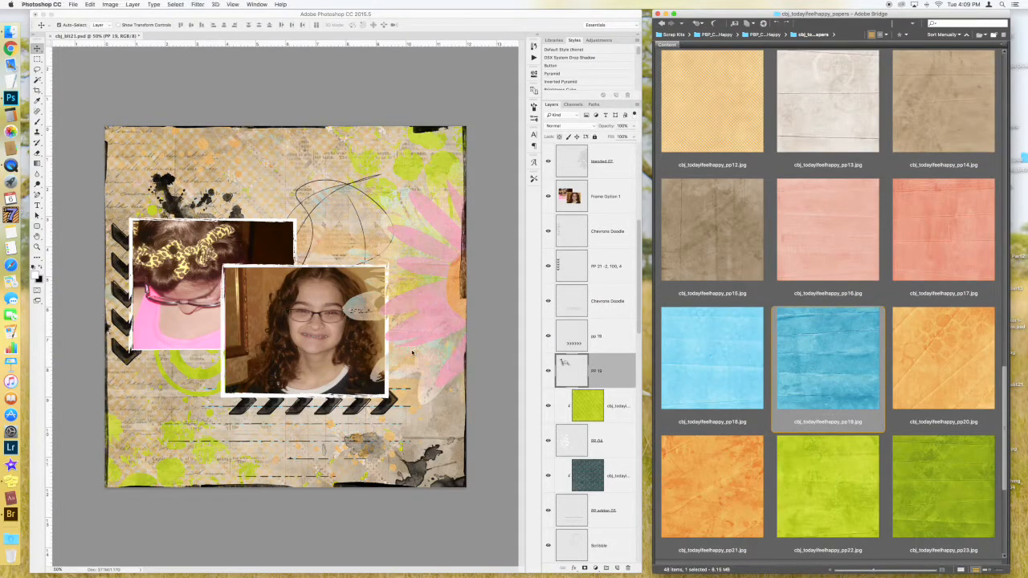
key(Return)
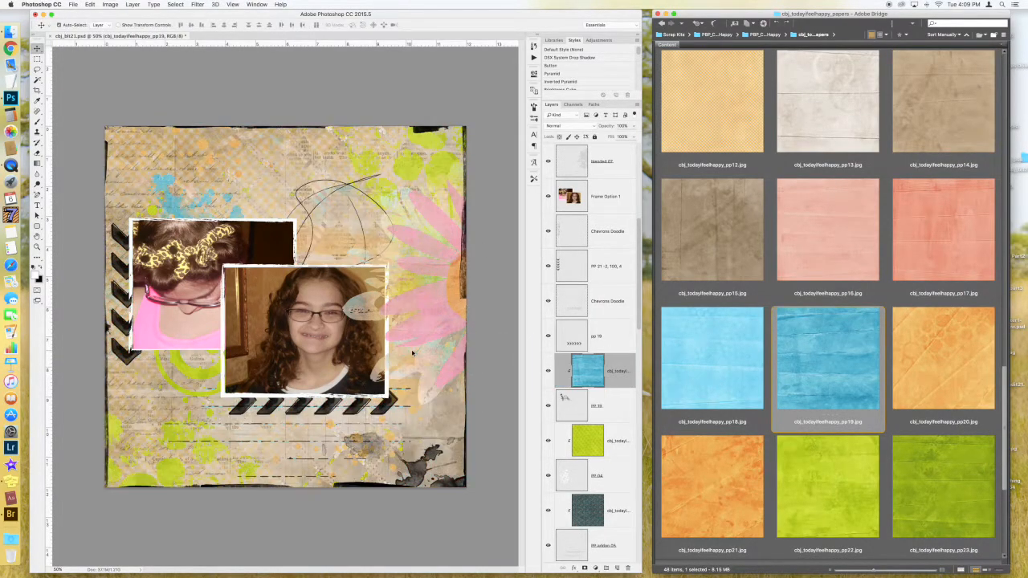
- Preview the pp 19 chevron layer, then place the blue paper cbj_todayifeelhappy_pp19.jpg above it and clip it
click(608, 340)
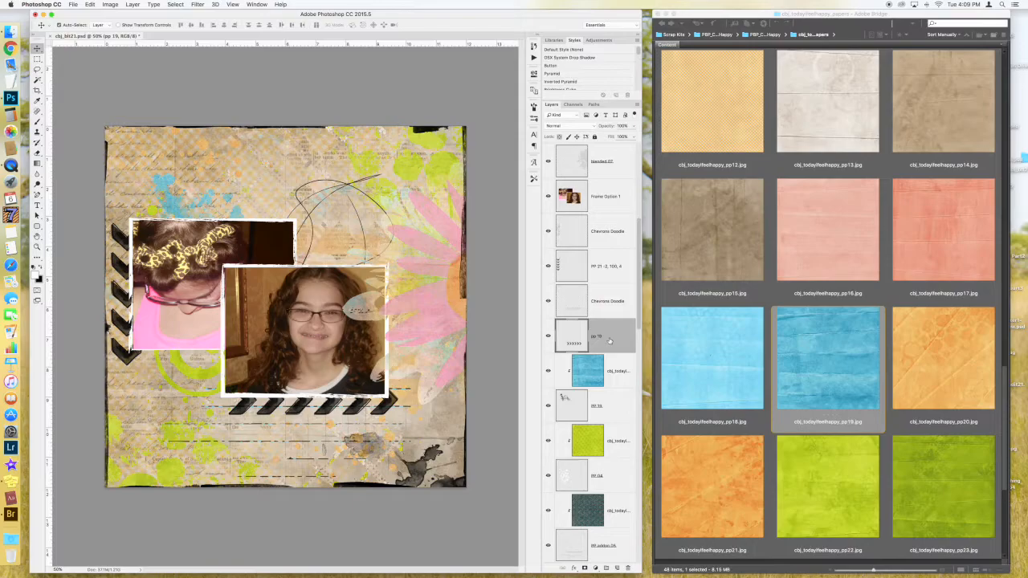
click(547, 337)
click(547, 337)
drag(804, 387, 386, 399)
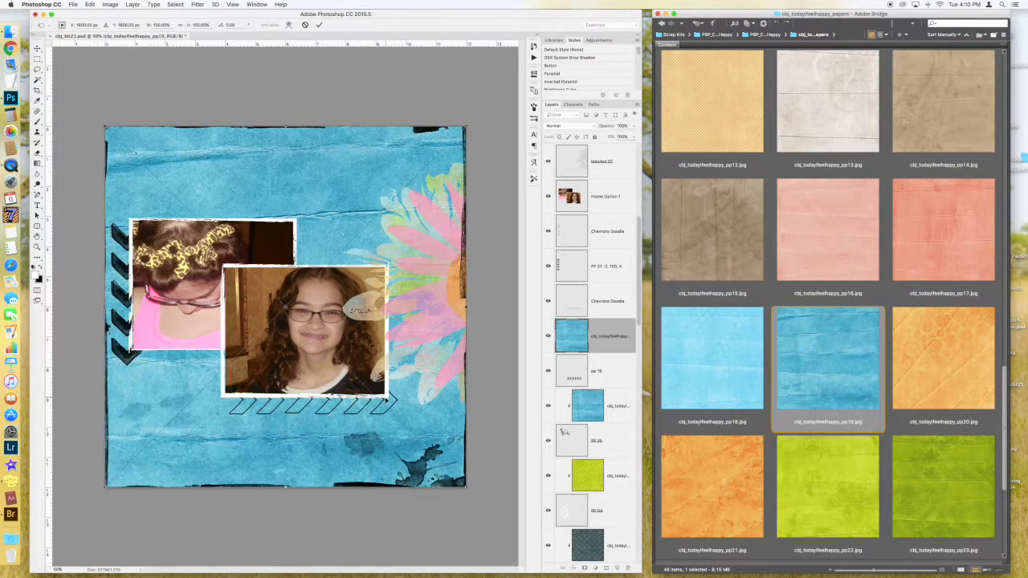
key(Return)
key(super+alt+g)
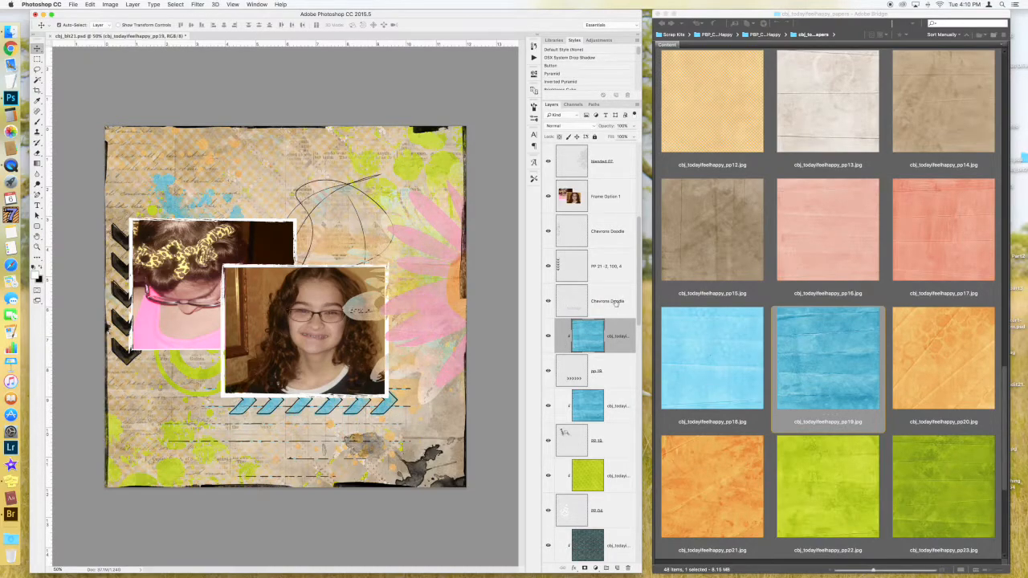
- Leave the lower Chevrons Doodle layer without a paper, then place the orange cbj_todayifeelhappy_pp21.jpg above the PP 21 layer and clip it
click(547, 302)
click(547, 302)
click(592, 272)
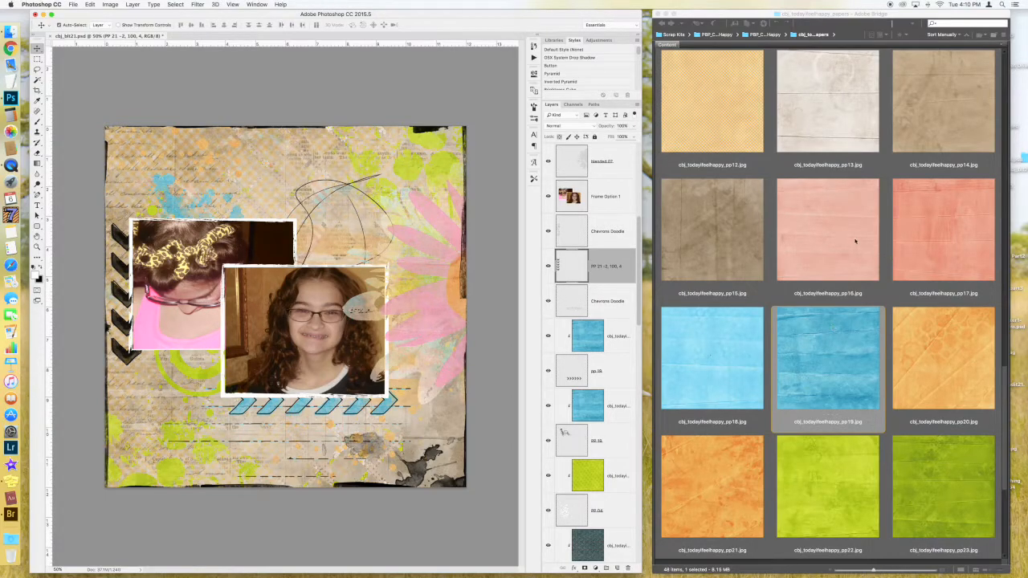
drag(734, 493, 149, 296)
key(Return)
key(super+alt+g)
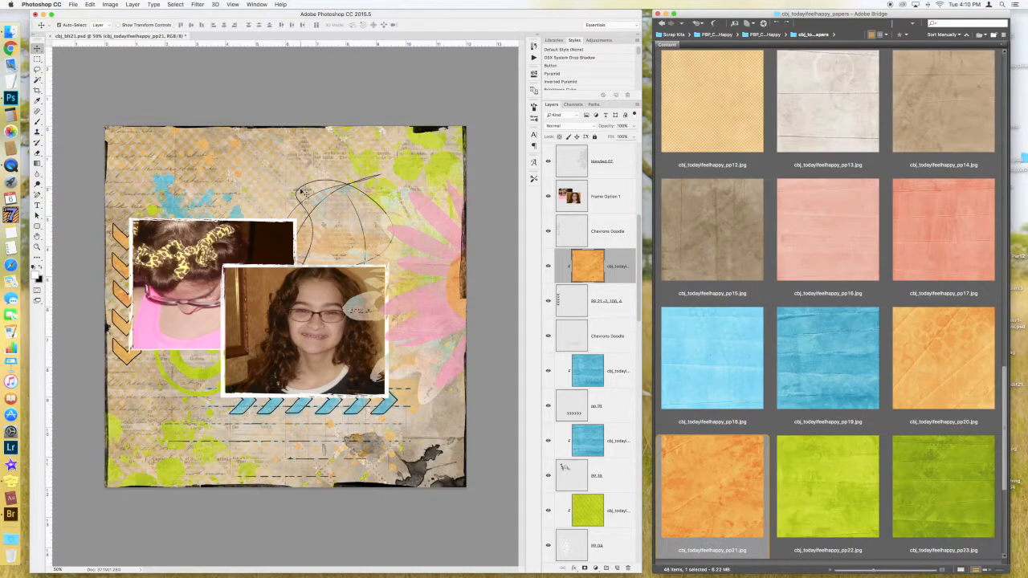
- Apply a Color Balance adjustment to the clipped orange paper with midtone levels of -5, -100 and +49
click(133, 4)
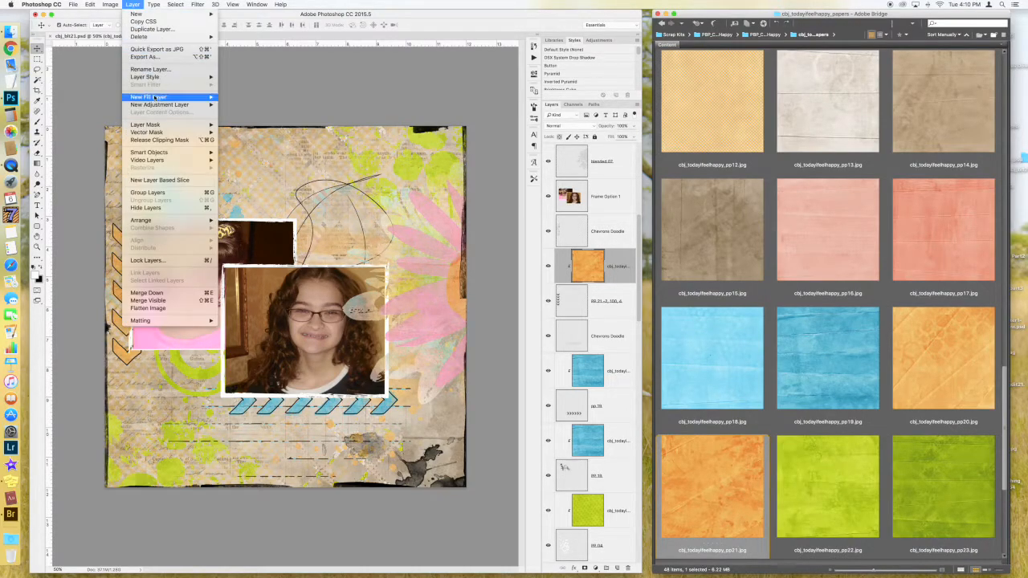
mouse_move(110, 5)
mouse_move(129, 26)
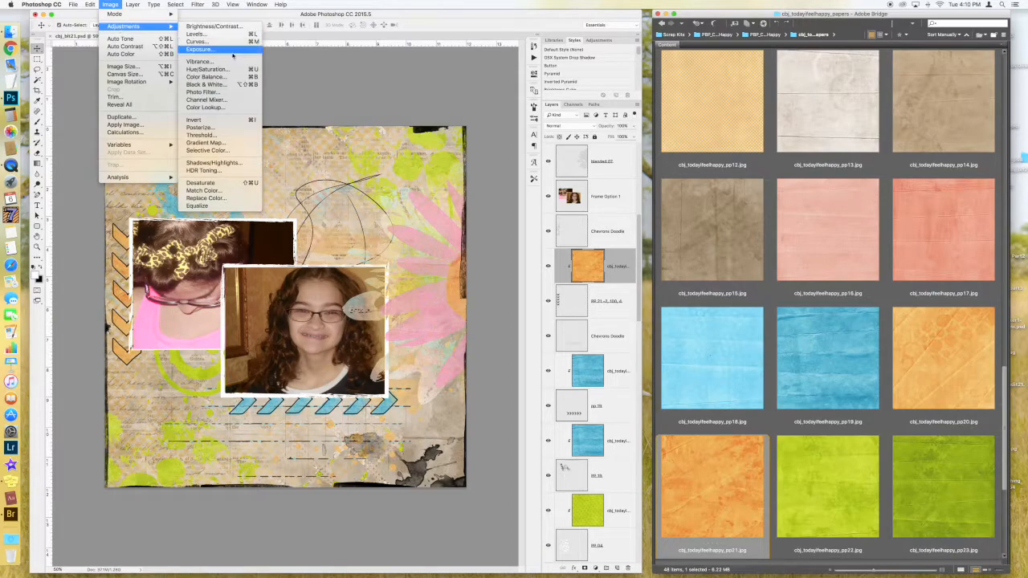
click(221, 77)
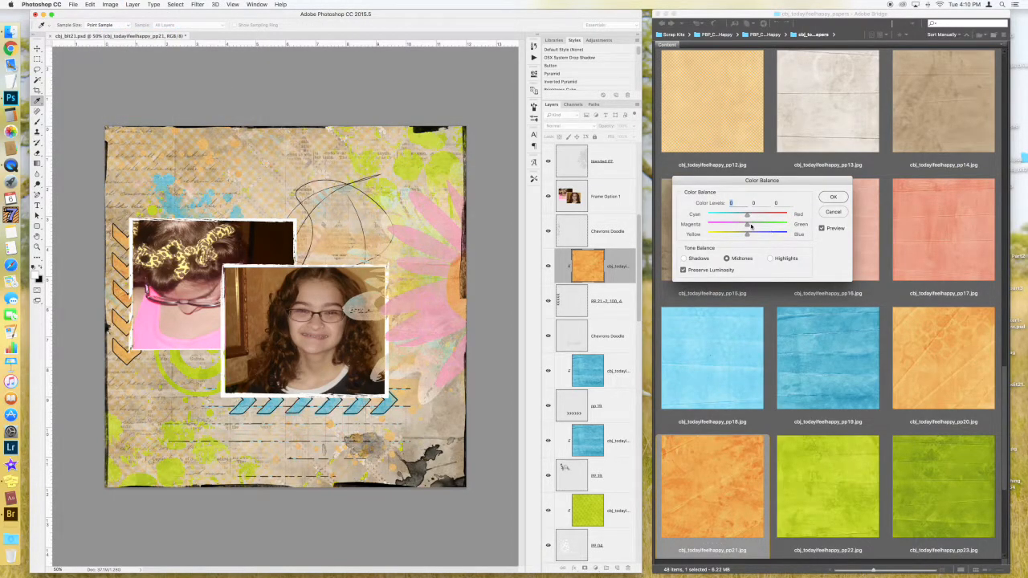
mouse_move(747, 216)
mouse_down()
mouse_move(706, 215)
mouse_move(755, 215)
mouse_move(744, 215)
mouse_up()
drag(746, 225, 766, 236)
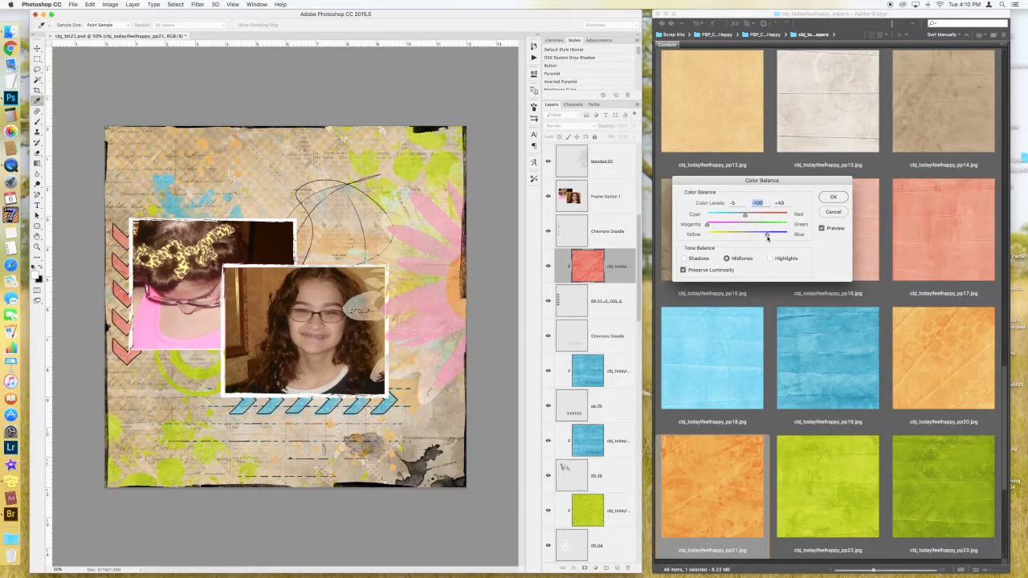
click(832, 197)
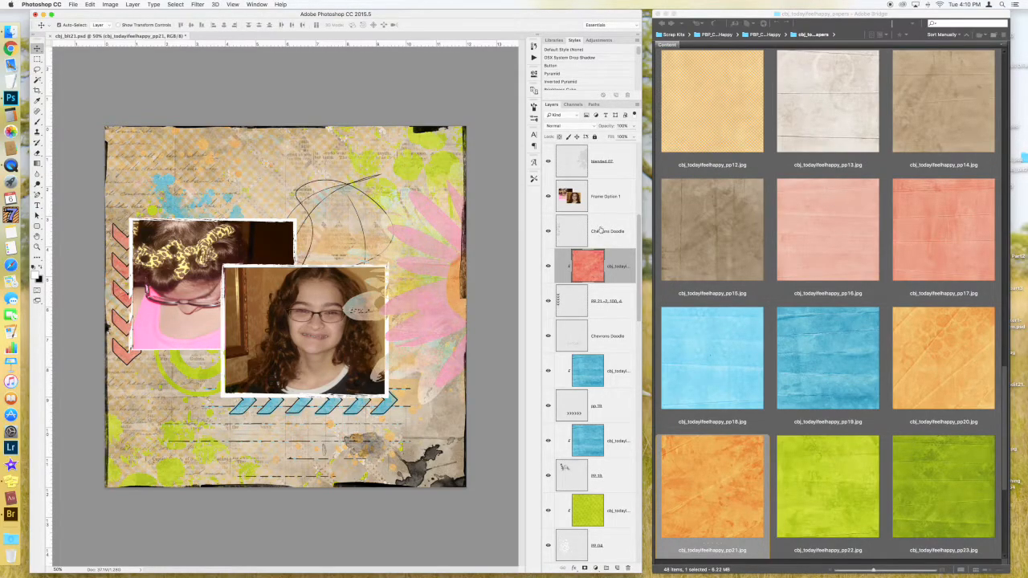
- Preview the upper Chevrons Doodle layer by toggling its visibility, then select the Frame Option 1 layer
click(547, 232)
click(547, 232)
click(611, 231)
click(617, 193)
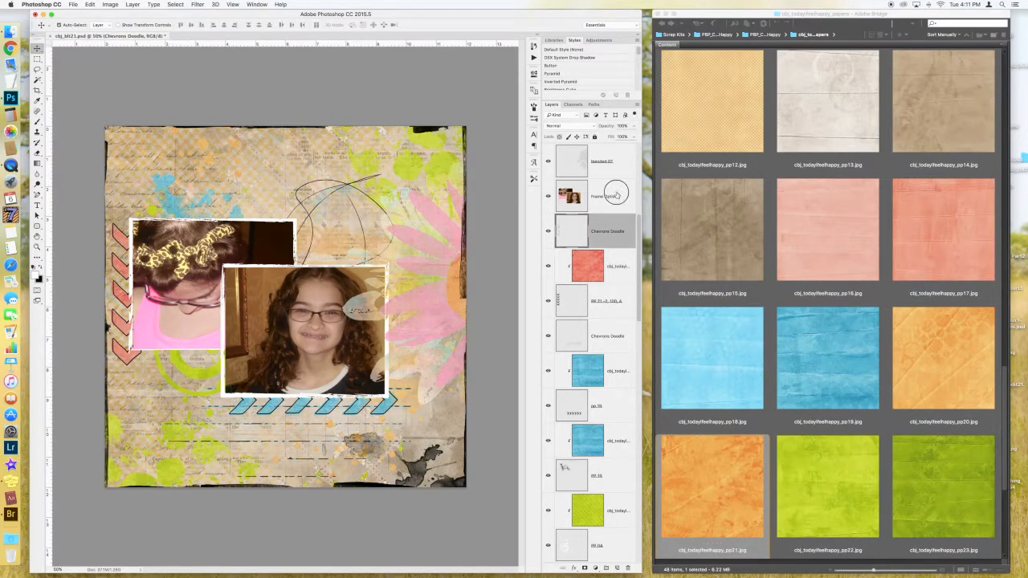
- Preview the P 15 layer, then place the brown paper cbj_todayifeelhappy_pp15.jpg above it and clip it
scroll(615, 210, up, 7)
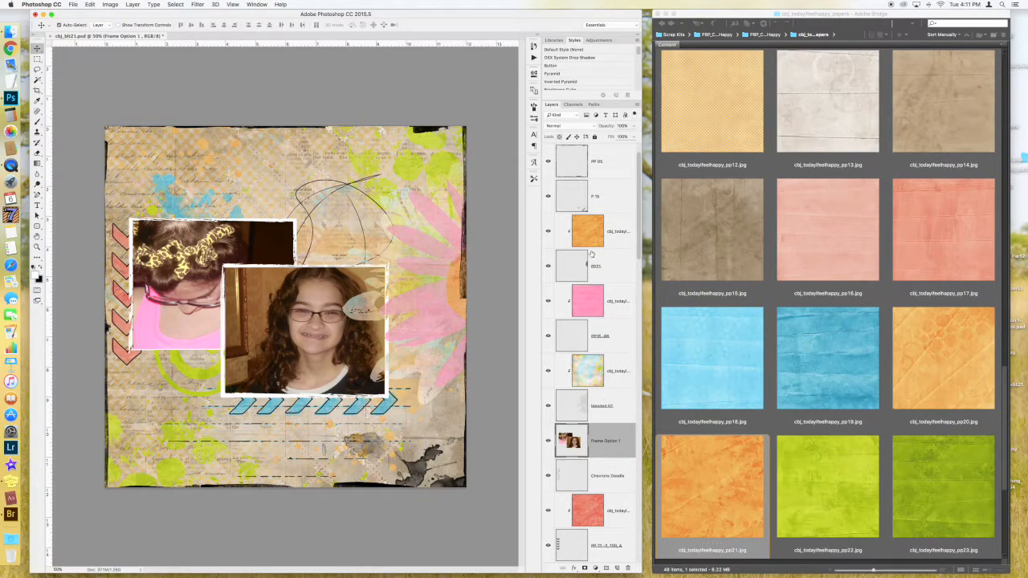
scroll(606, 237, up, 1)
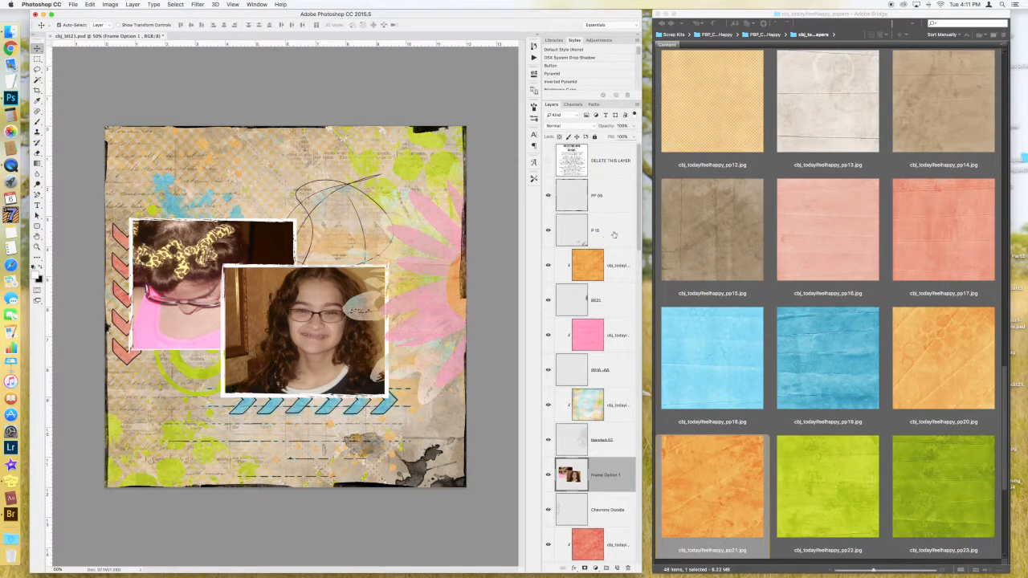
click(613, 234)
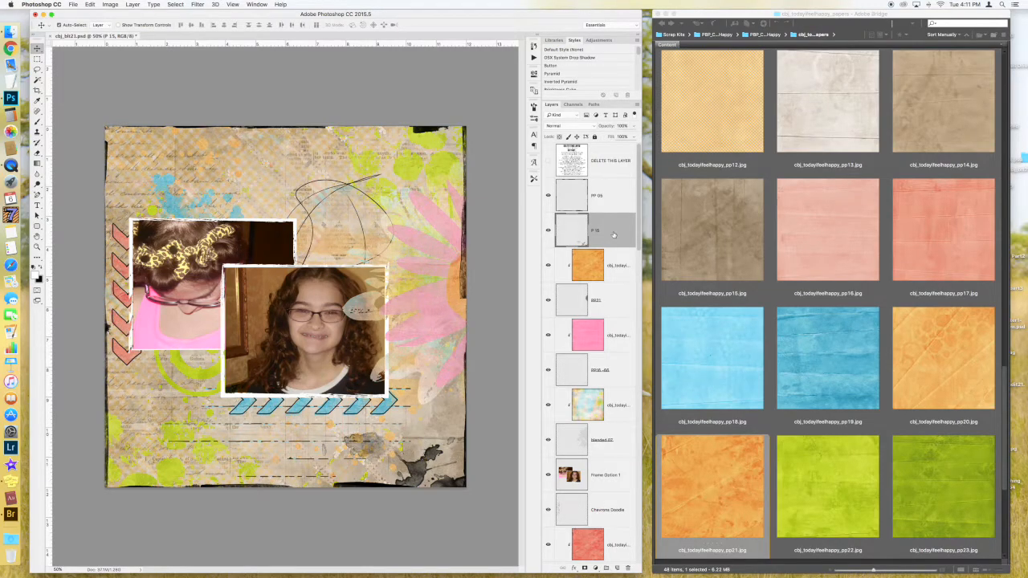
click(548, 231)
click(547, 231)
drag(749, 255, 493, 399)
key(Return)
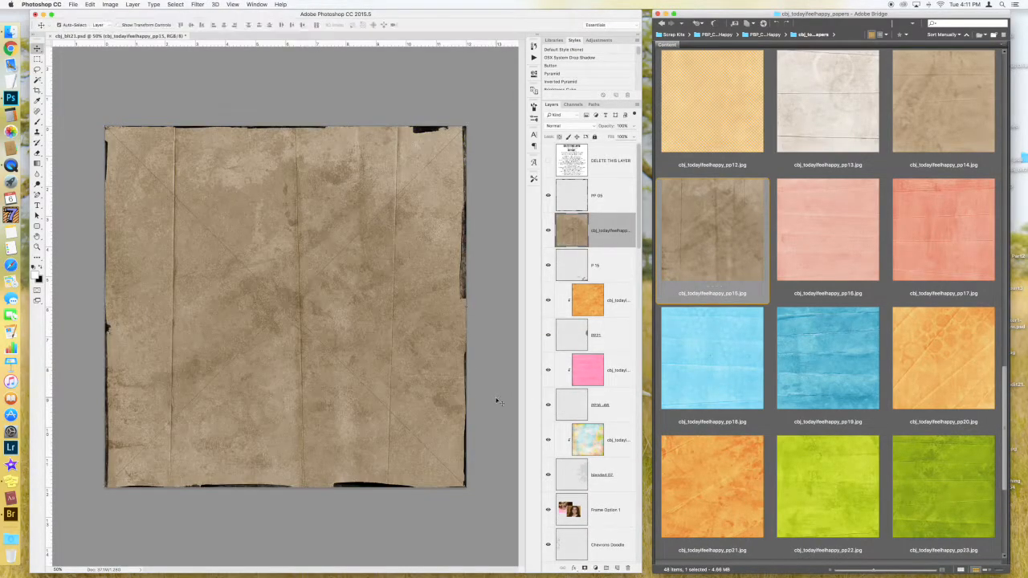
key(super+alt+g)
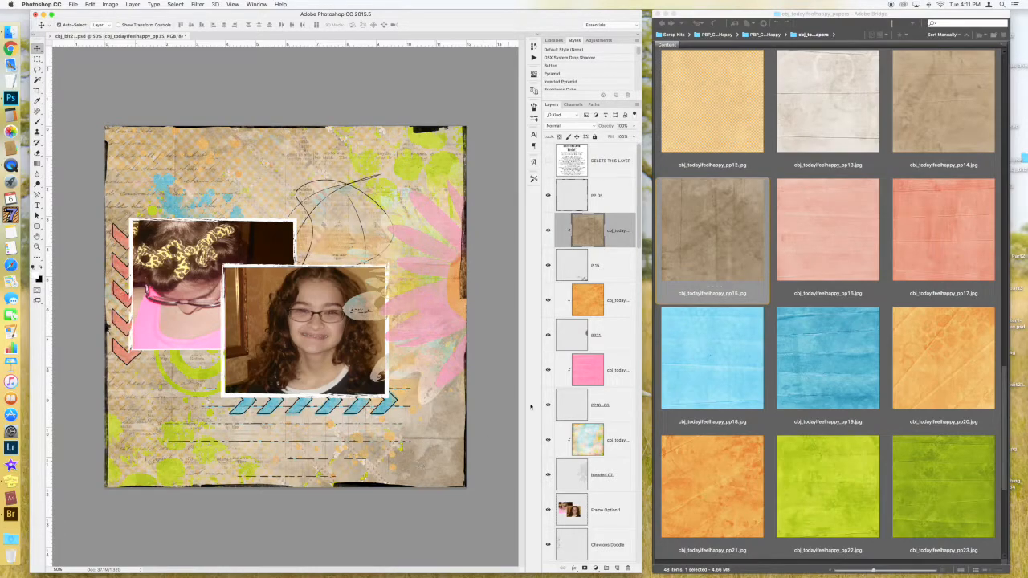
- Place the dark dotted paper cbj_todayifeelhappy_addon-pp05.jpg above the PP 05 page-edge layer and clip it
click(606, 200)
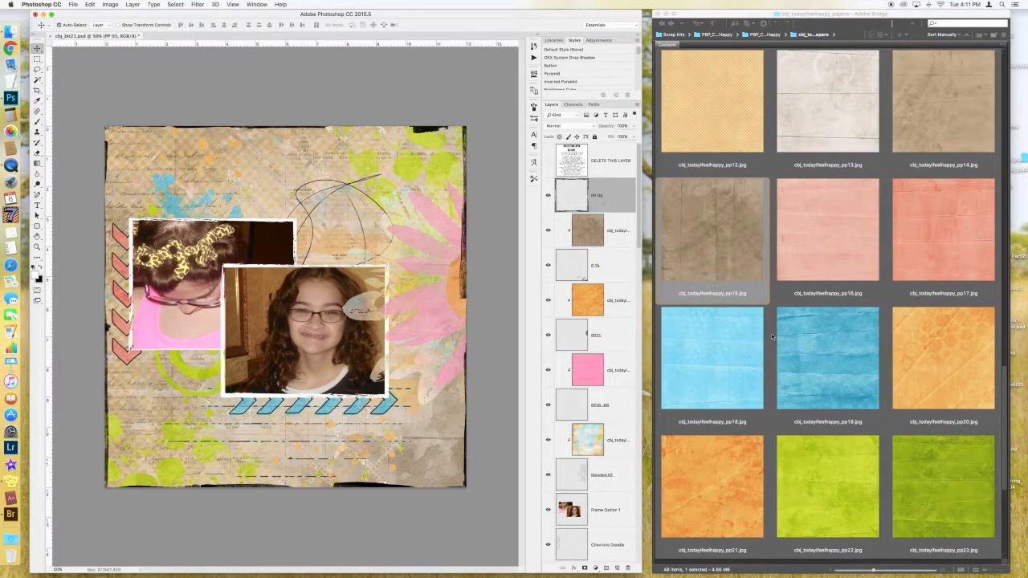
click(727, 294)
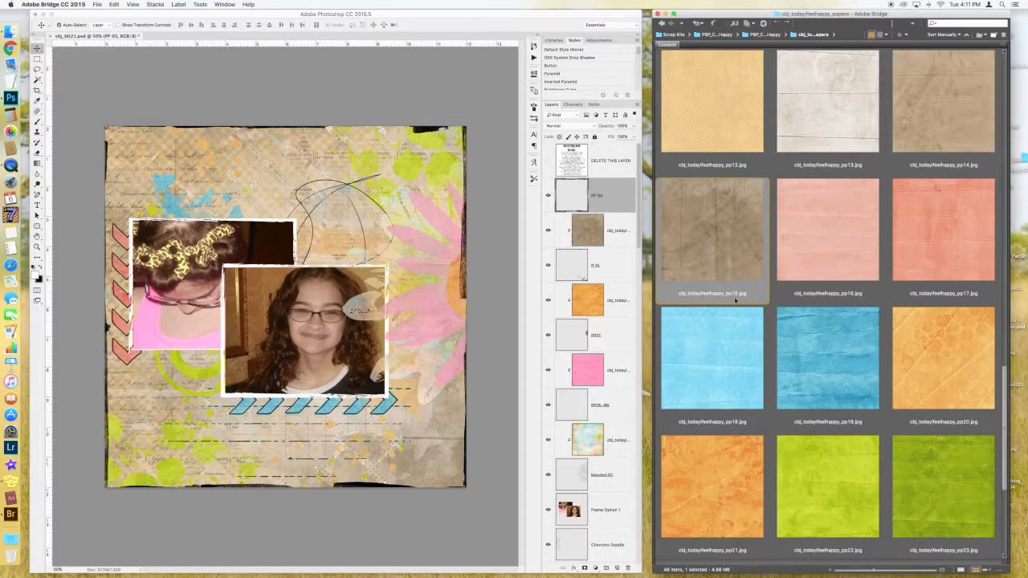
scroll(743, 313, up, 10)
drag(816, 228, 323, 299)
key(Return)
key(super+alt+g)
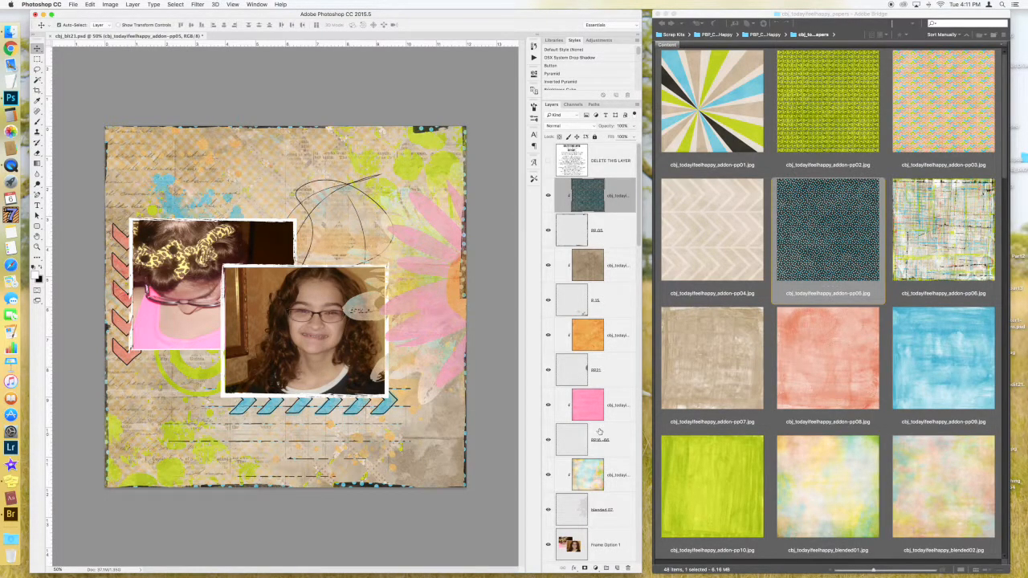
- Merge the lowest clipped brown paper down into the plain base layer beneath it
scroll(598, 431, down, 5)
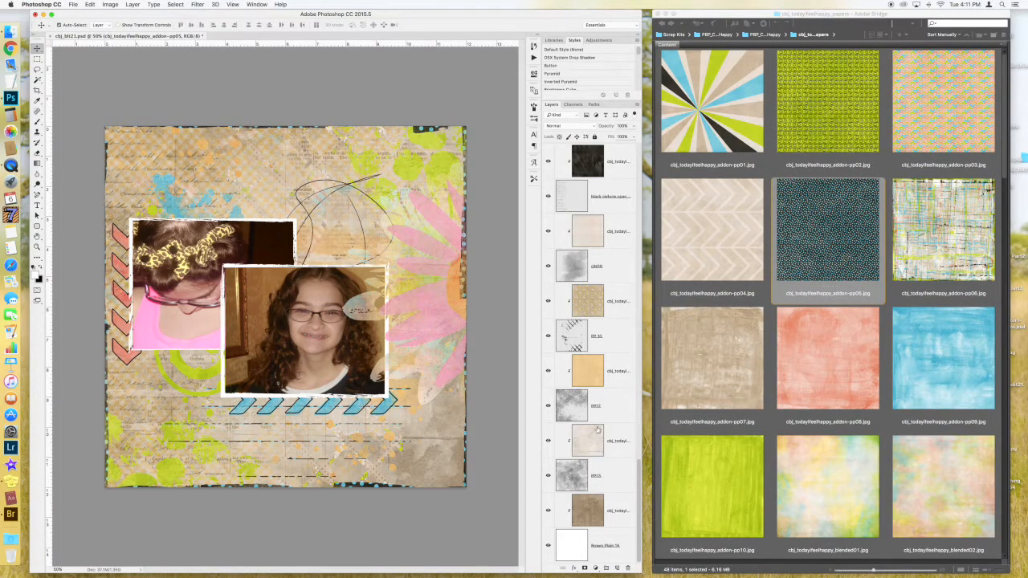
click(612, 518)
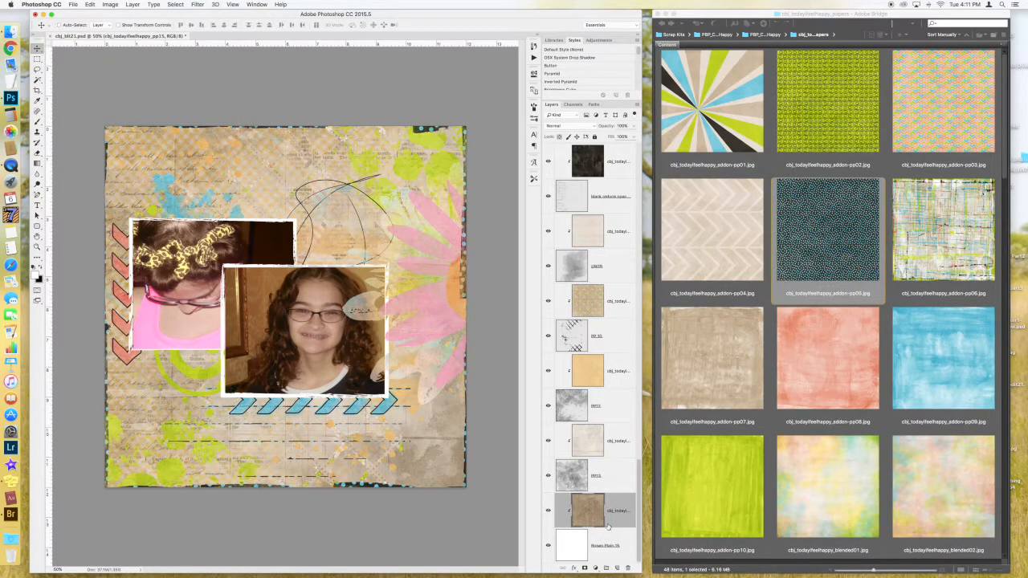
key(super+e)
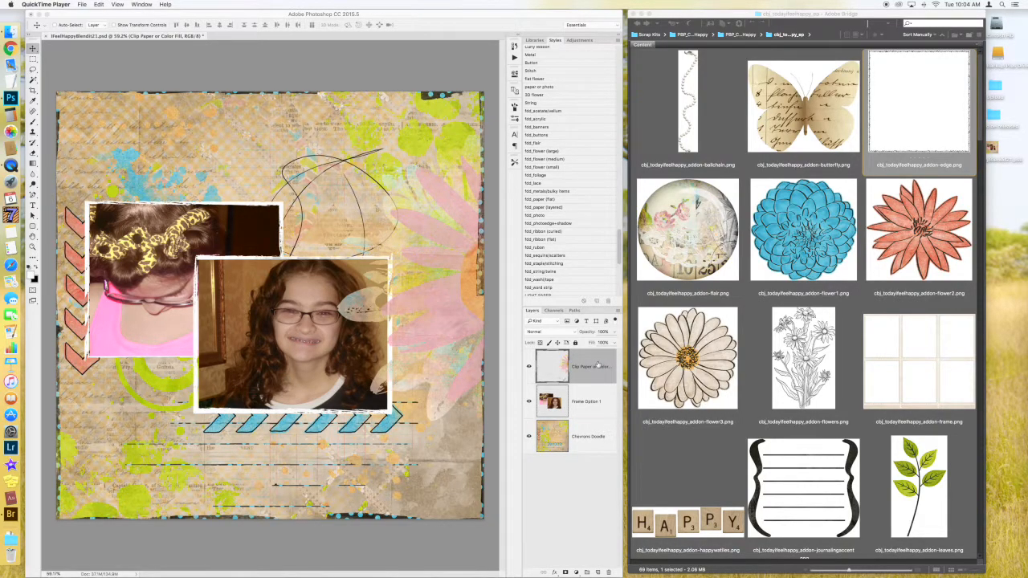
- Toggle the visibility of the merged Clip Paper layer and the Frame Option 1 layer to compare what each contributes
click(528, 367)
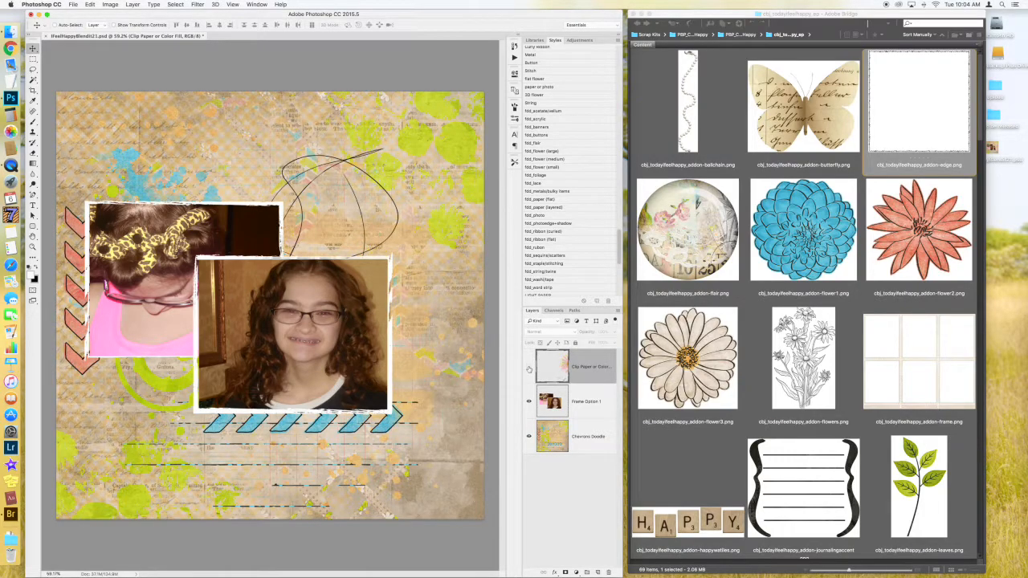
click(528, 368)
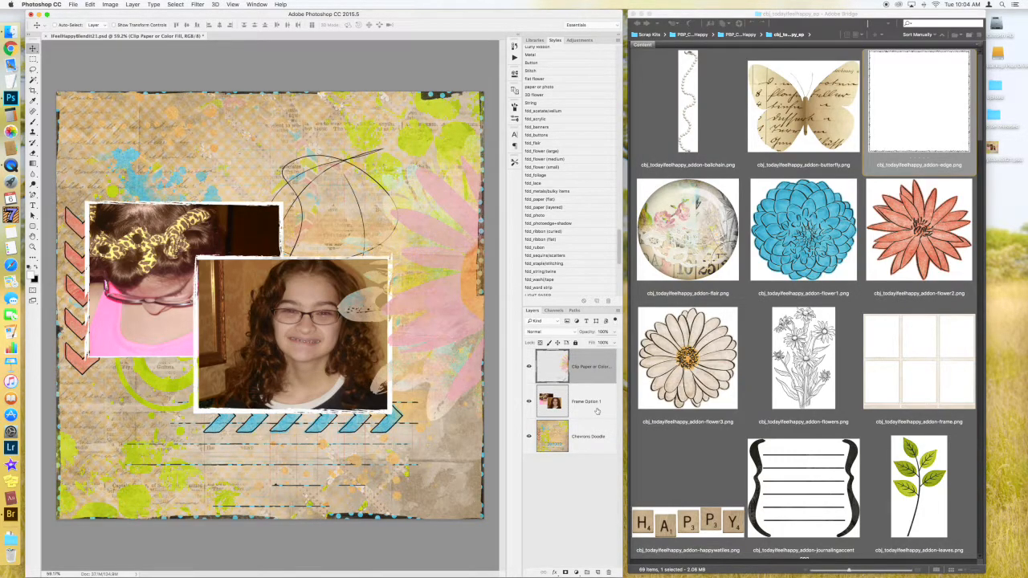
click(529, 402)
click(529, 403)
click(529, 401)
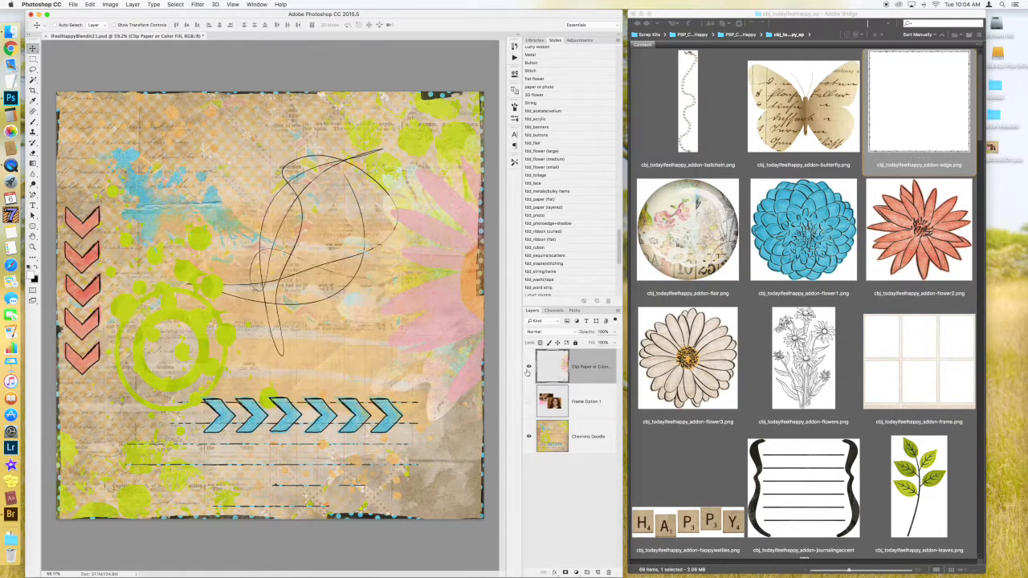
click(528, 368)
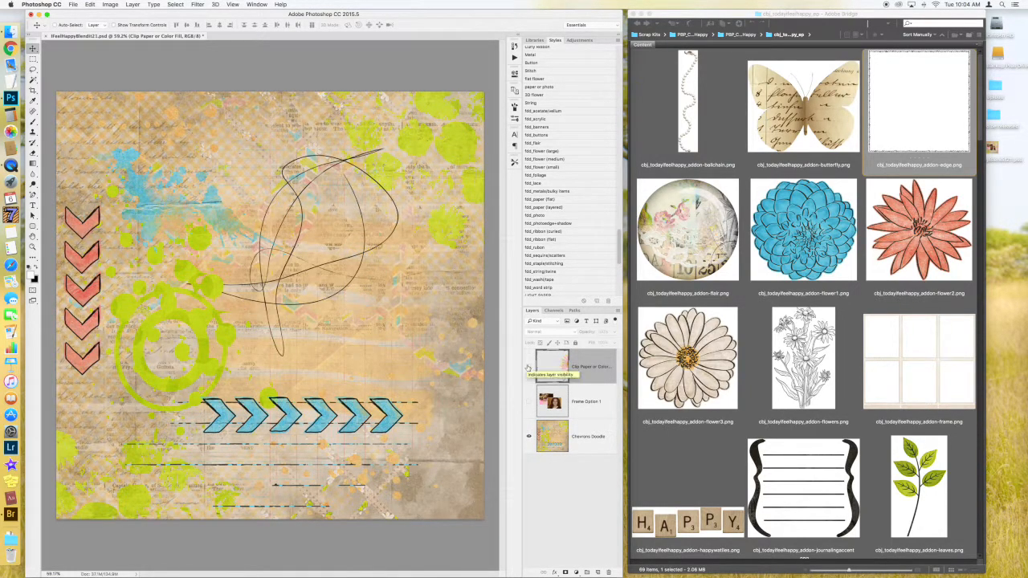
click(528, 367)
click(527, 401)
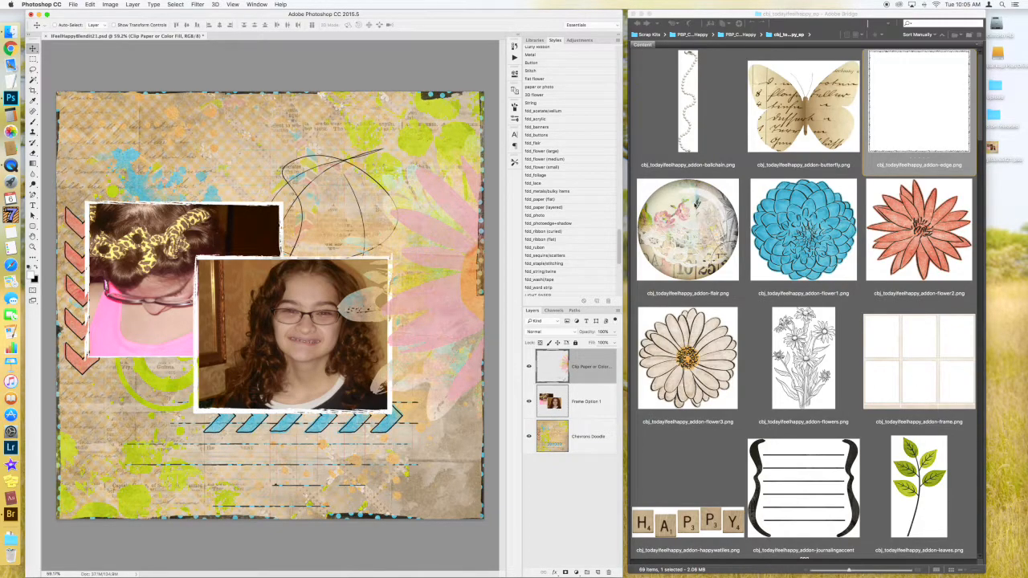
- Place the stitched border cbj_todayifeelhappy_addon-edge.png over the page as the topmost layer
click(926, 134)
drag(835, 117, 321, 345)
click(916, 118)
key(Return)
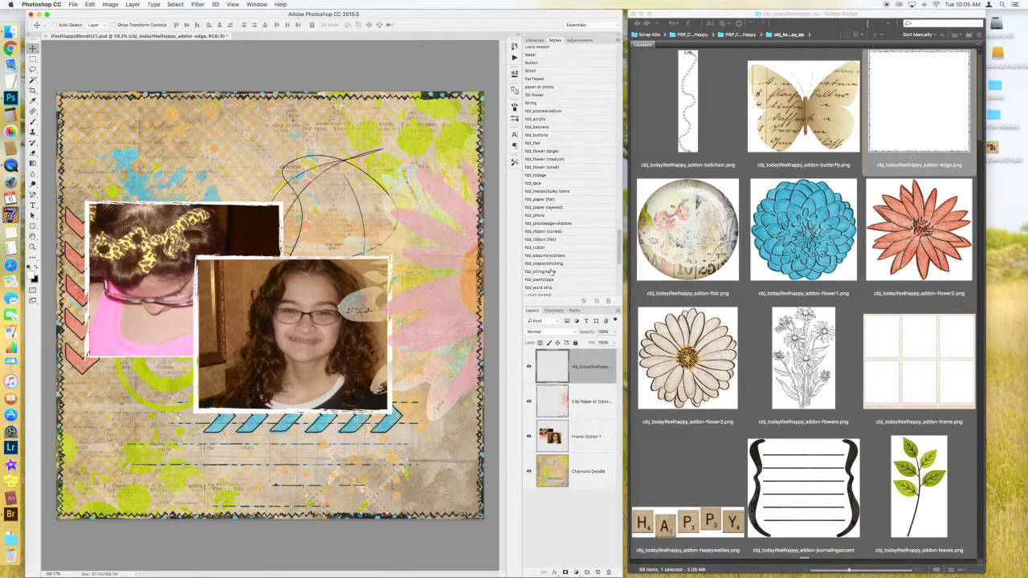
- Apply the string/twine drop-shadow style to the stitched border layer
click(551, 271)
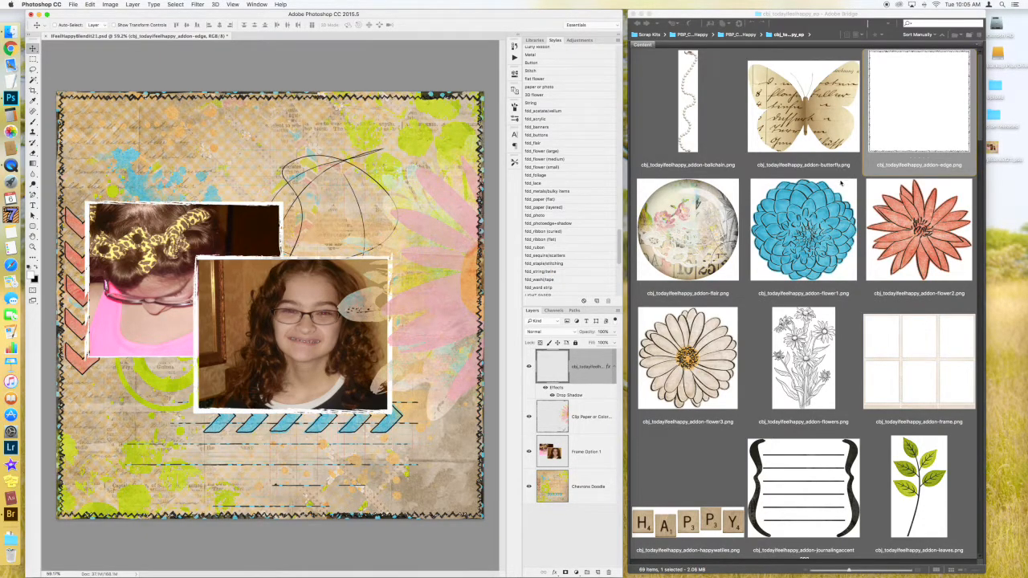
- Place the artsy transfer cbj_todayifeelhappy_transfers-2.png from the kit's transfers folder onto the page
click(638, 24)
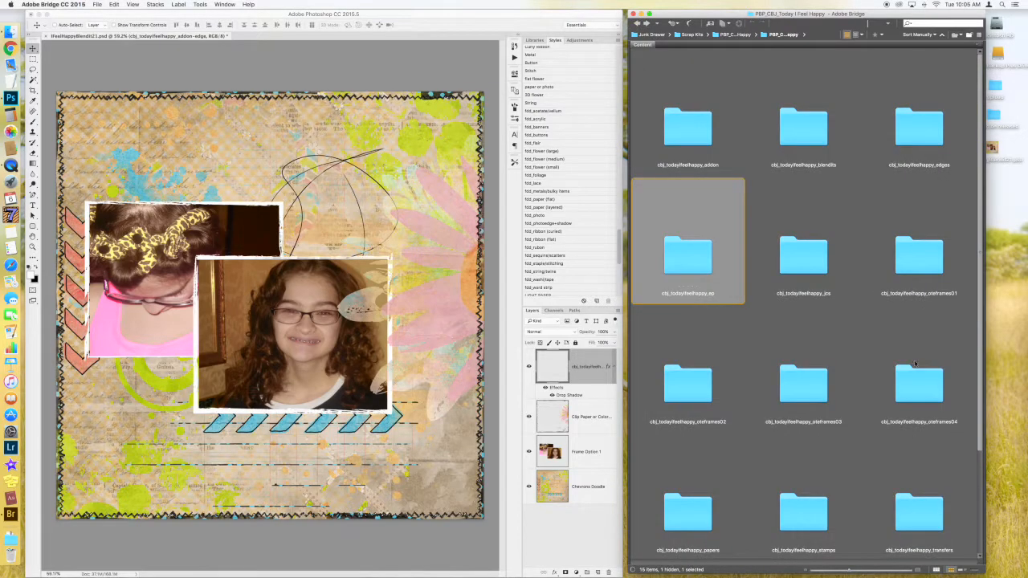
double_click(905, 523)
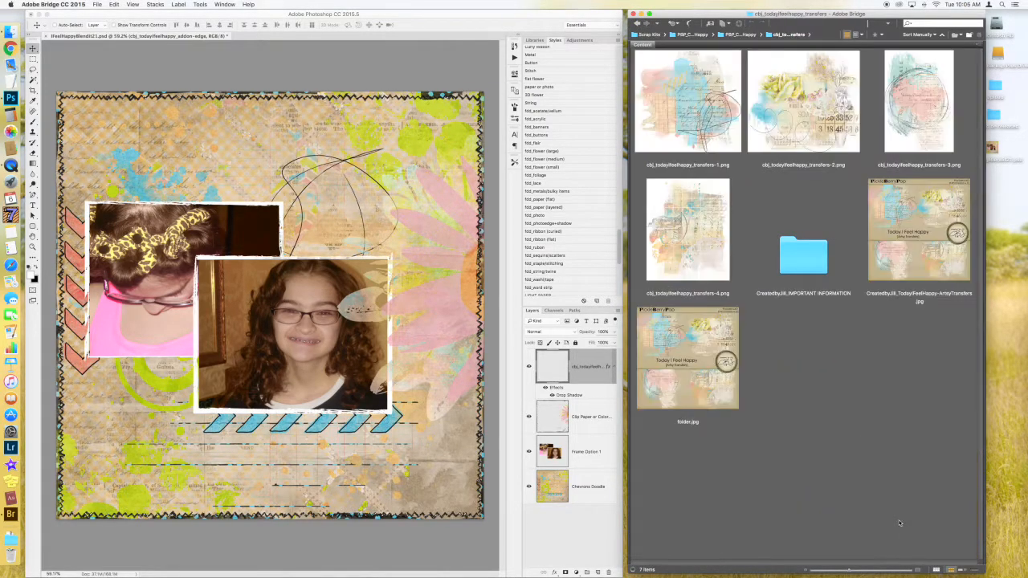
click(794, 110)
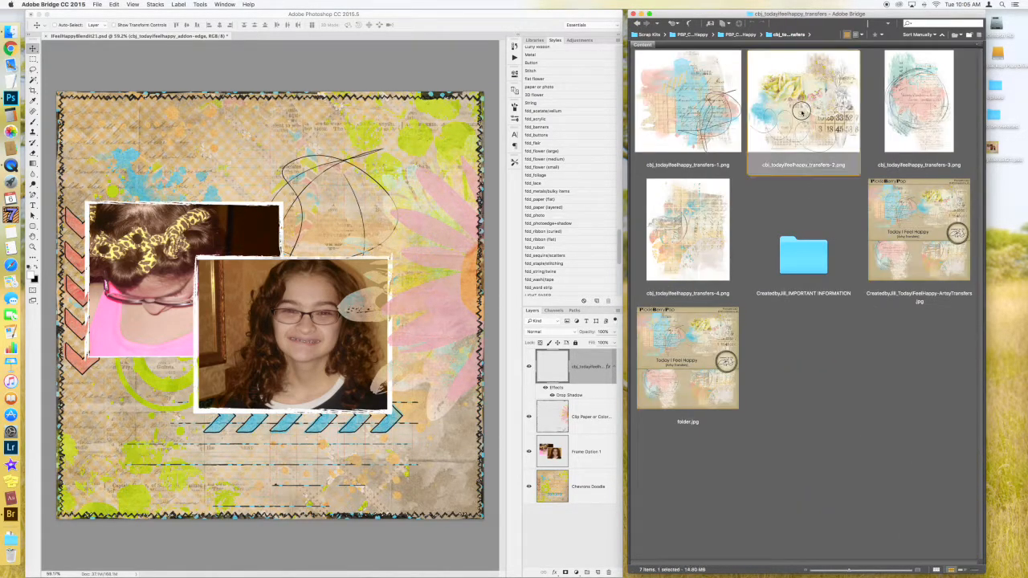
click(349, 231)
drag(770, 111, 317, 353)
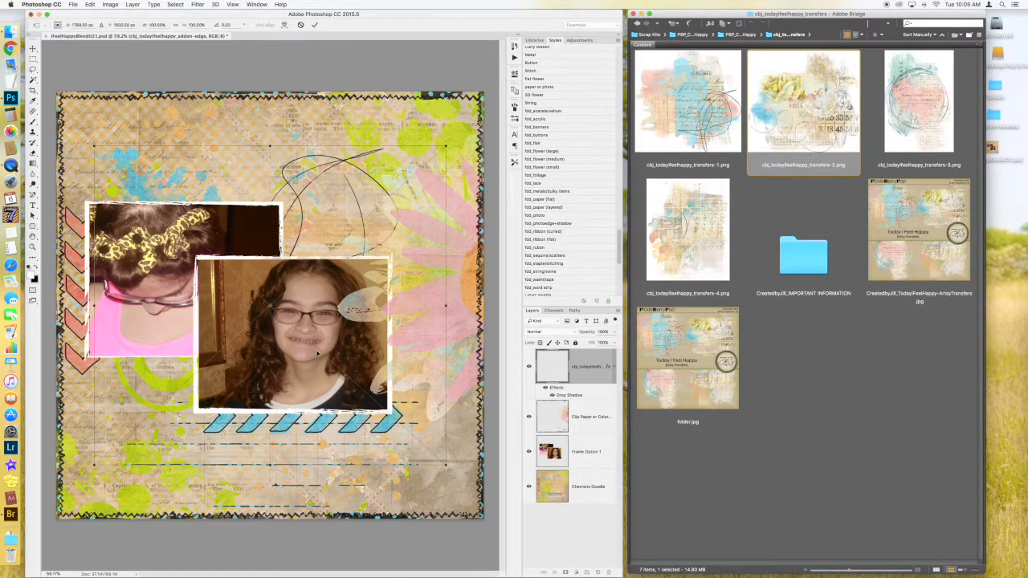
key(Return)
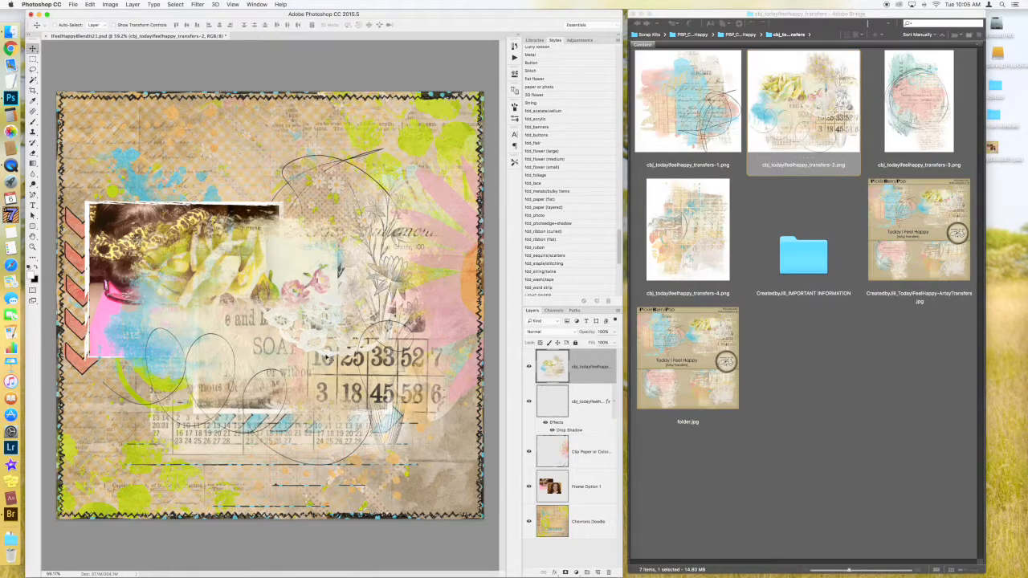
- Restack the transfer directly beneath the Frame Option 1 layer and reposition its artwork behind the photos
drag(591, 367, 591, 500)
drag(378, 240, 342, 218)
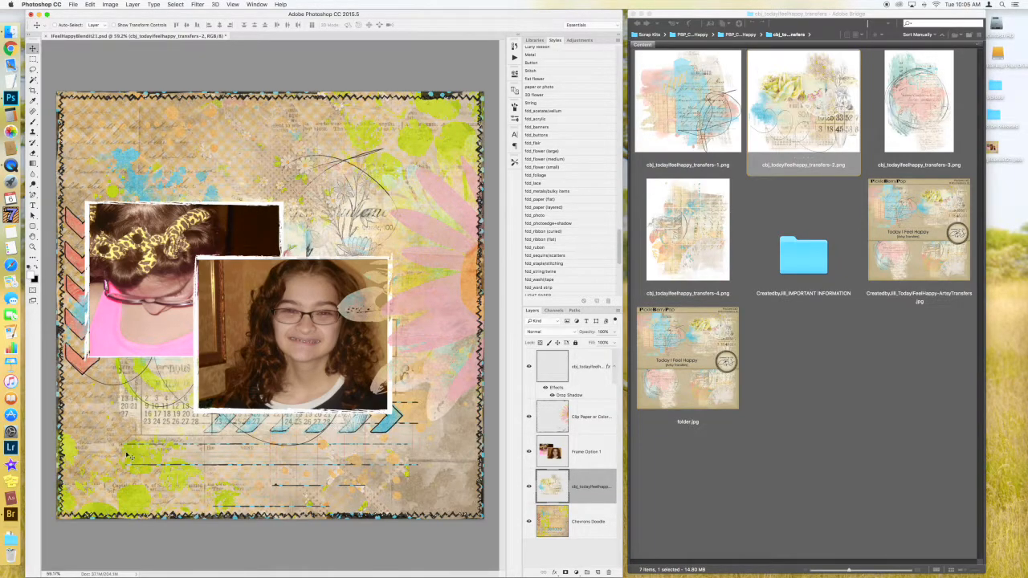
drag(165, 428, 166, 432)
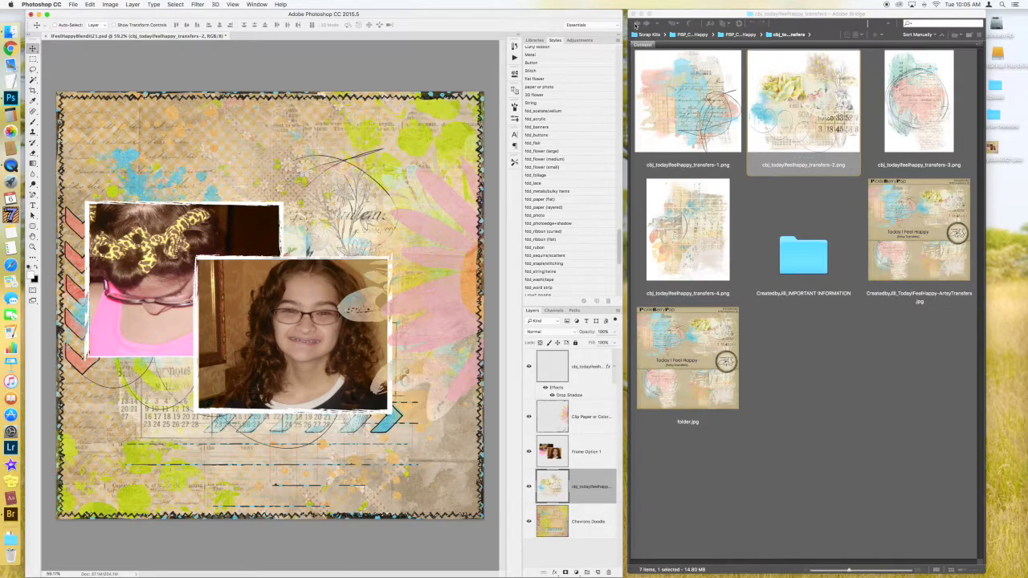
- Look through the kit's cbj_todayifeelhappy_wordstrips folder for a possible title
click(636, 25)
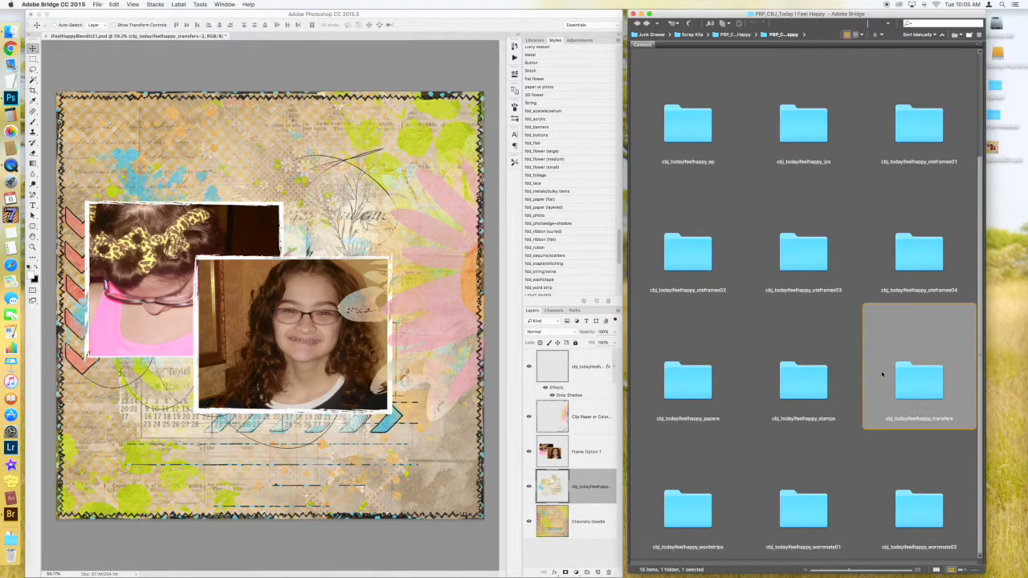
click(691, 517)
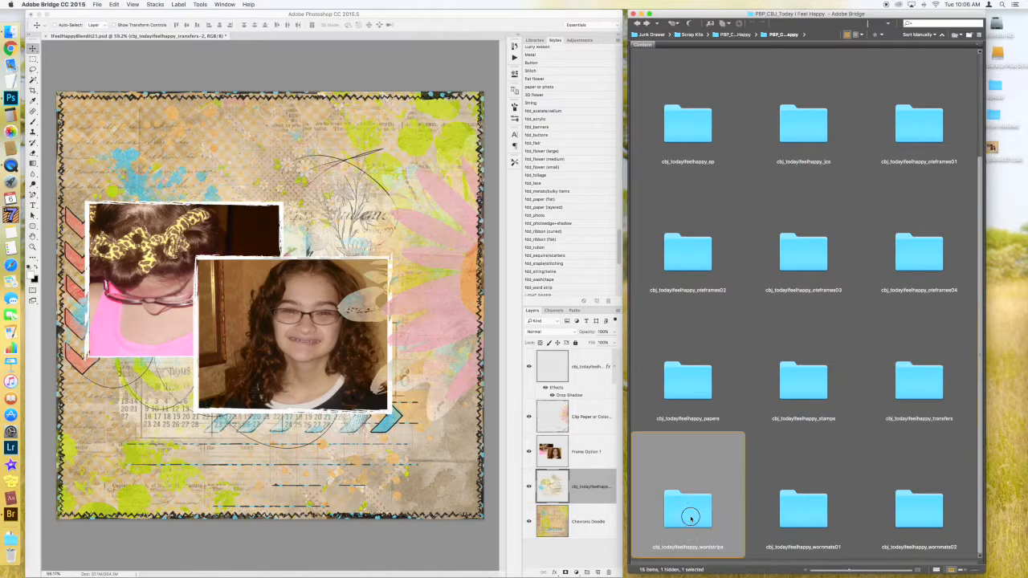
double_click(690, 517)
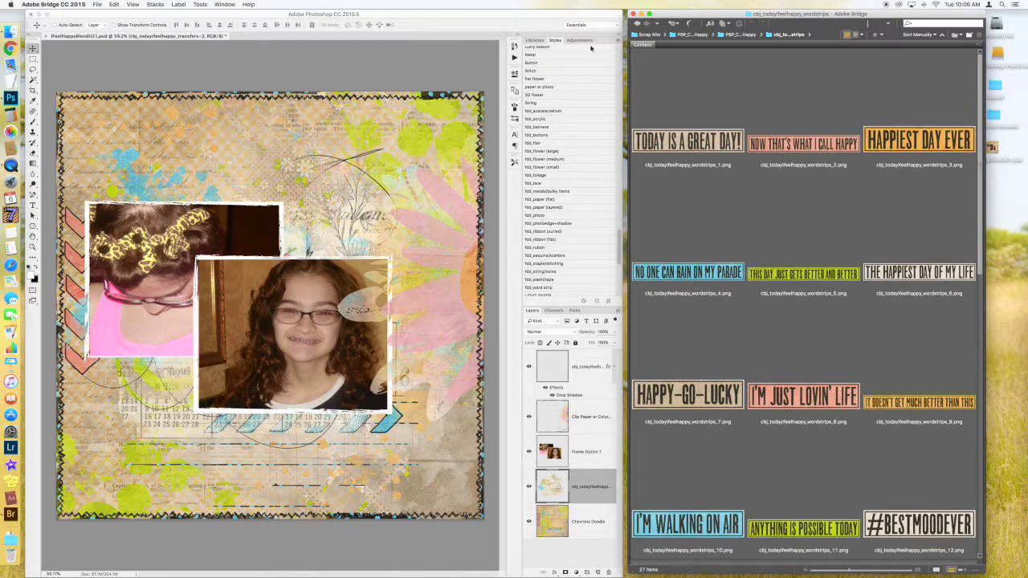
click(636, 23)
- Place the "Happiness is..." word art cbj_todayifeelhappy_wa.png from the kit's ep folder across the page above the photos
double_click(689, 133)
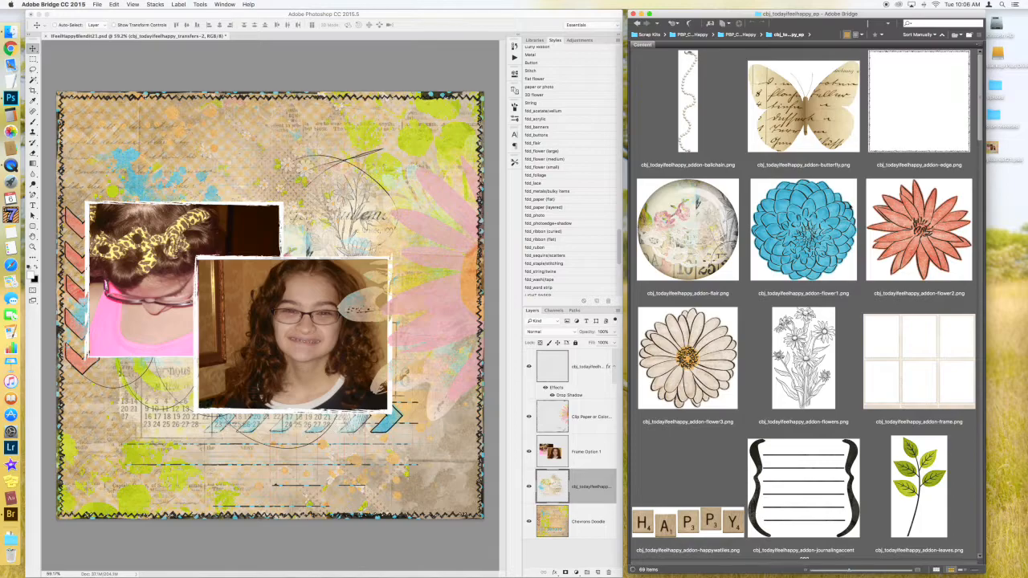
scroll(848, 201, down, 10)
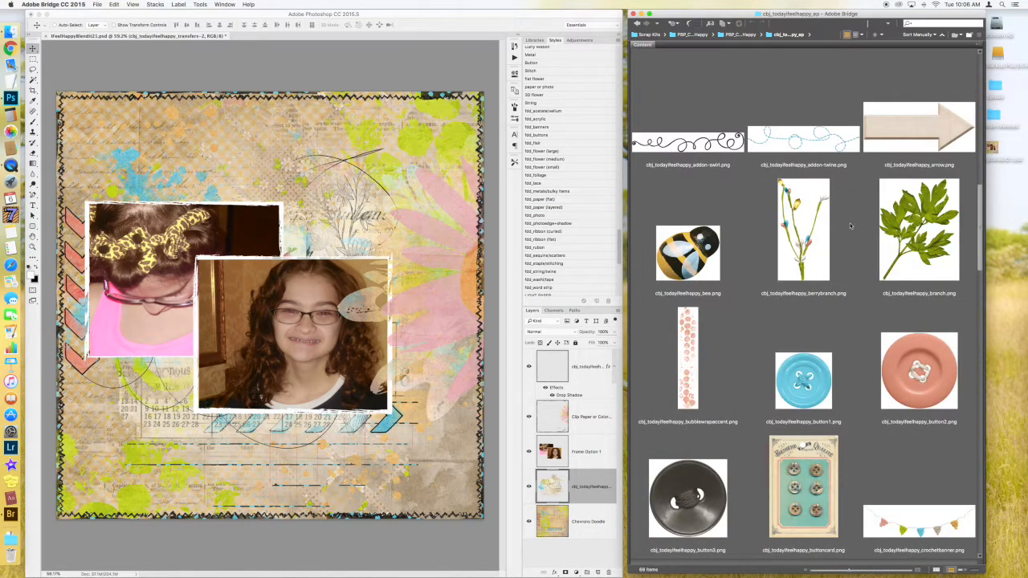
scroll(851, 226, down, 15)
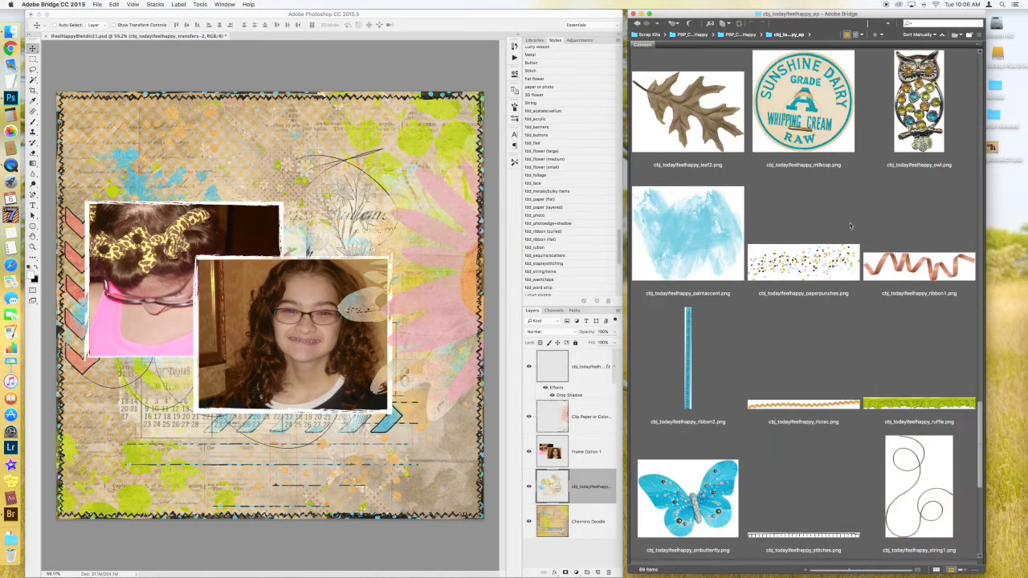
scroll(850, 225, down, 5)
drag(805, 323, 277, 163)
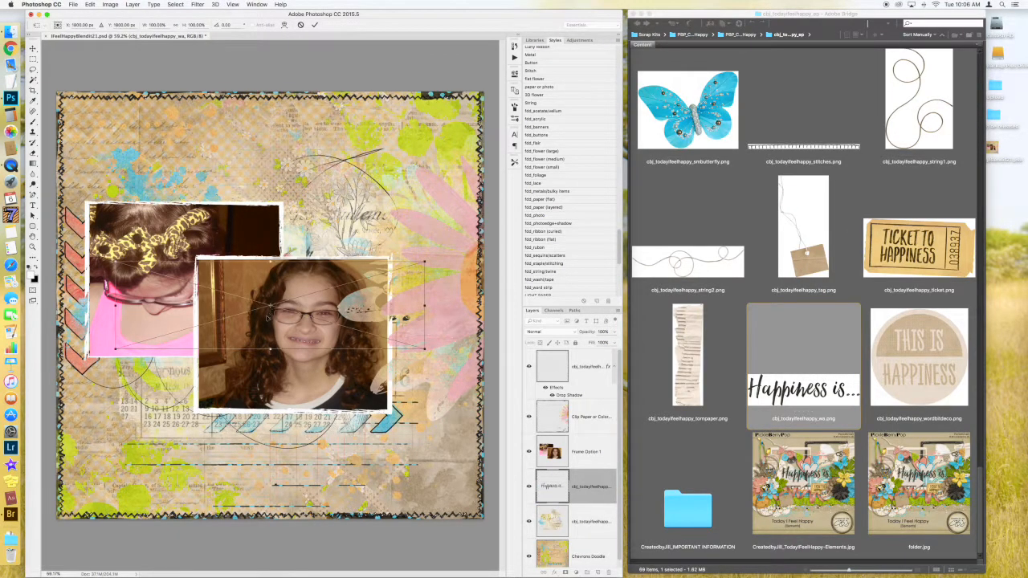
drag(239, 142, 241, 161)
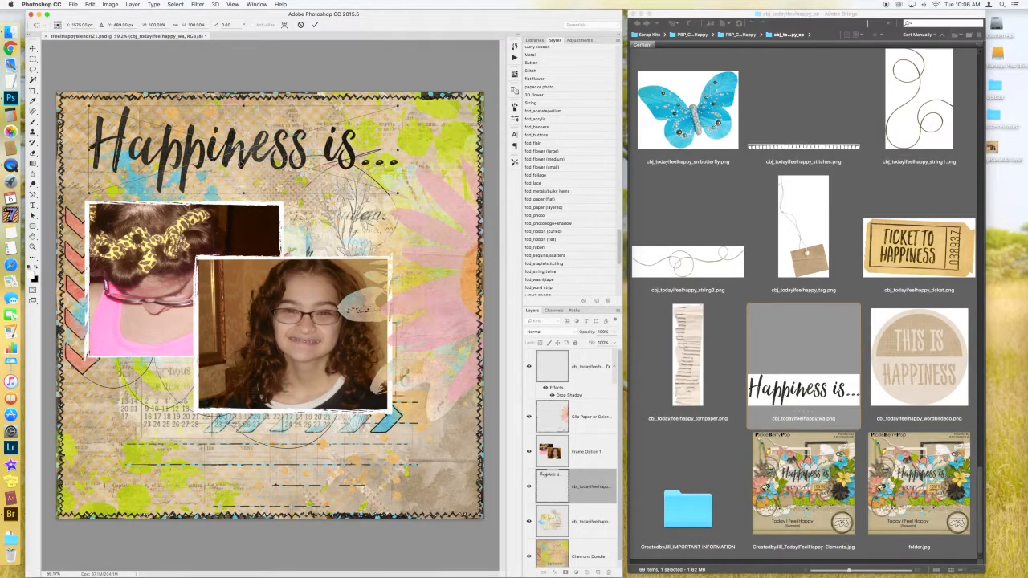
key(Return)
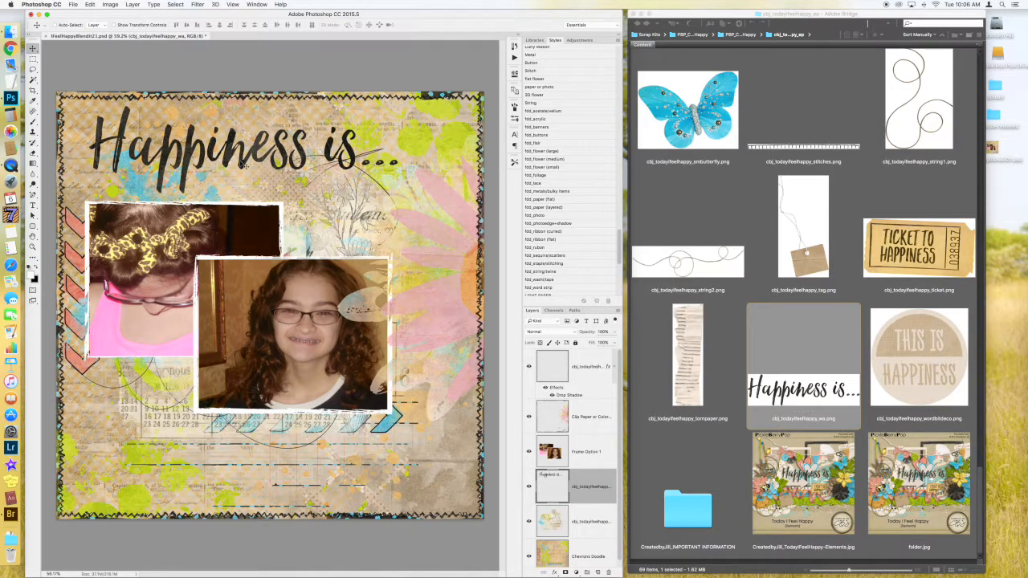
- Blend the word art into the papers by splitting the Blend If underlying-layer highlight limit to 199 / 239
click(110, 4)
mouse_move(132, 5)
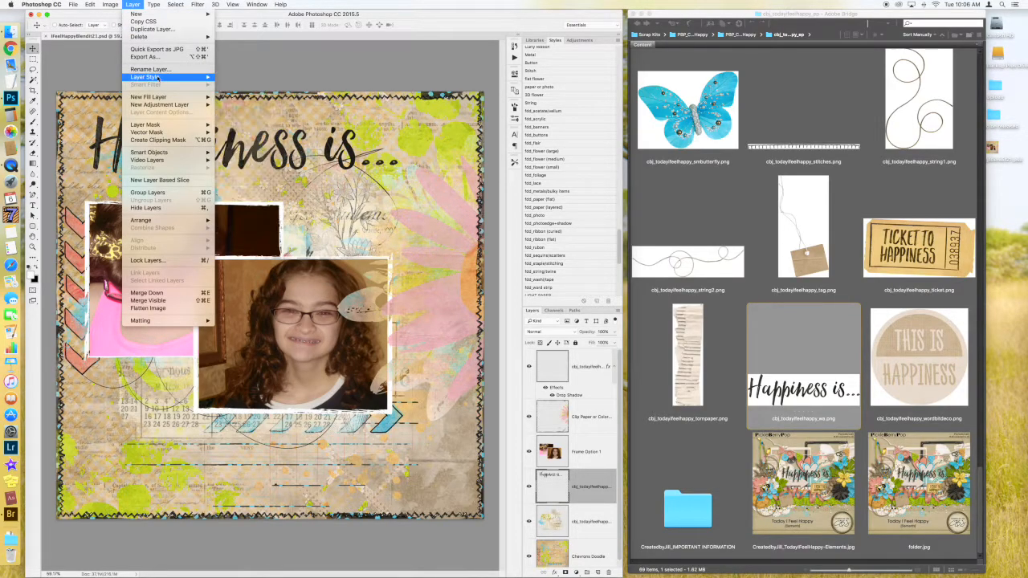
mouse_move(193, 77)
click(229, 78)
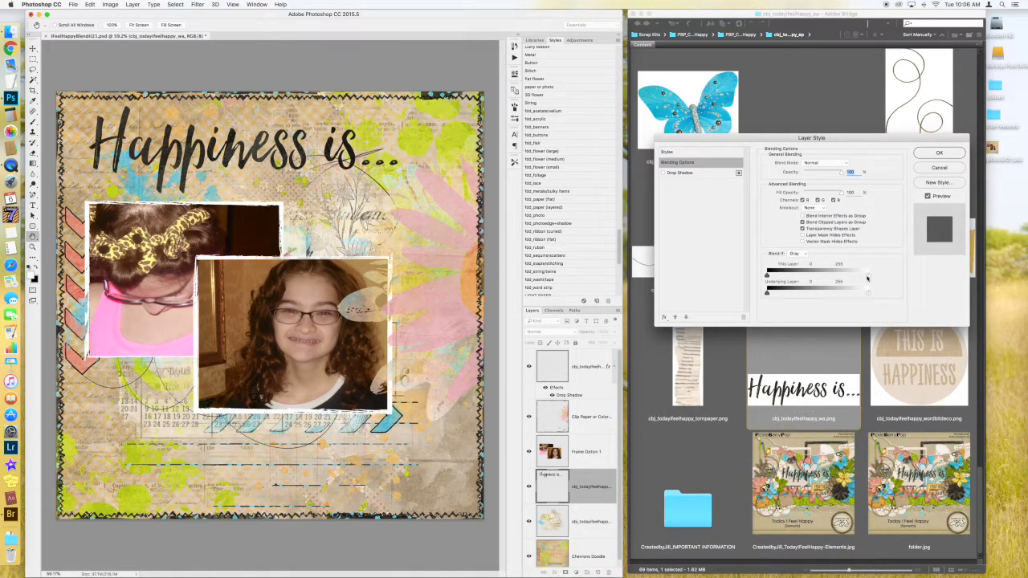
drag(867, 277, 865, 276)
drag(864, 277, 866, 275)
drag(867, 295, 865, 293)
mouse_move(860, 293)
mouse_down()
mouse_move(773, 294)
mouse_move(859, 295)
mouse_up()
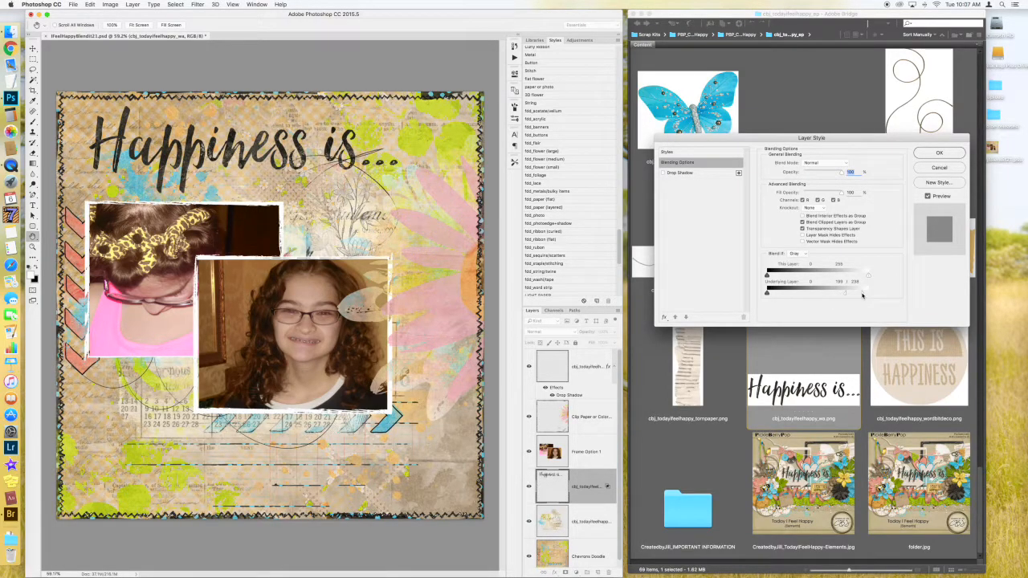
click(940, 153)
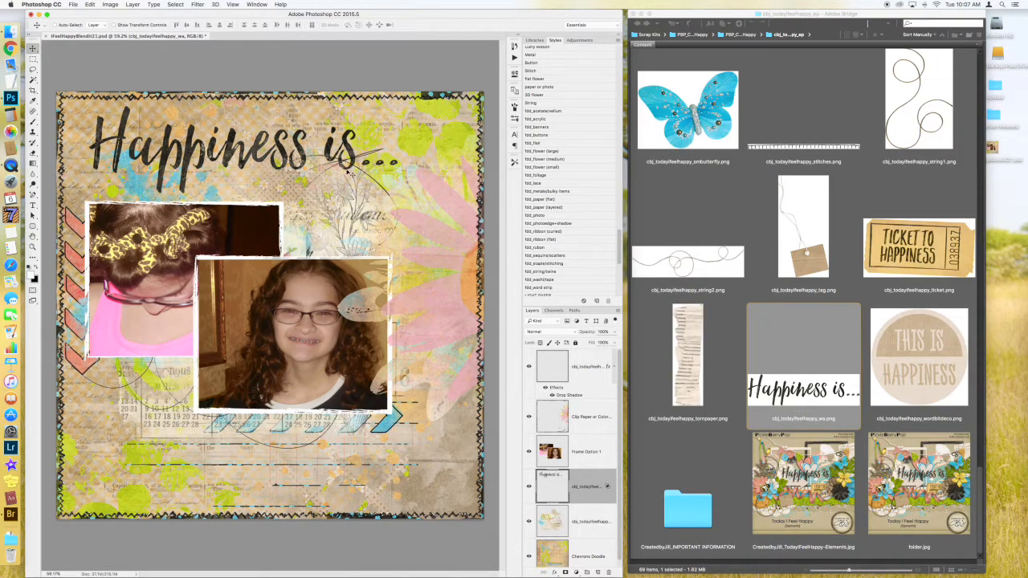
- Scale the word art down proportionally to about 69% and move it close above the upper photo
key(super+t)
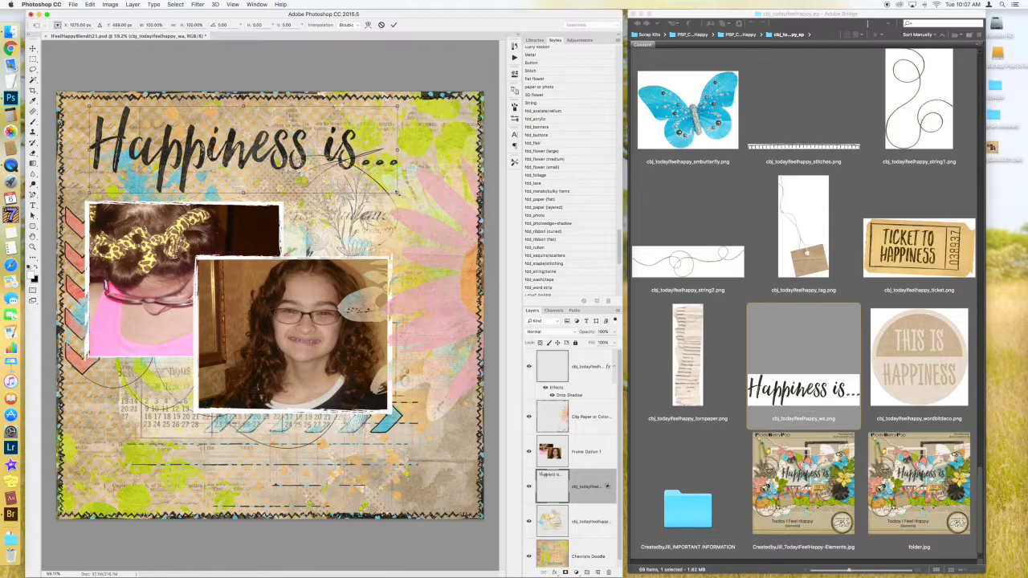
drag(397, 194, 294, 186)
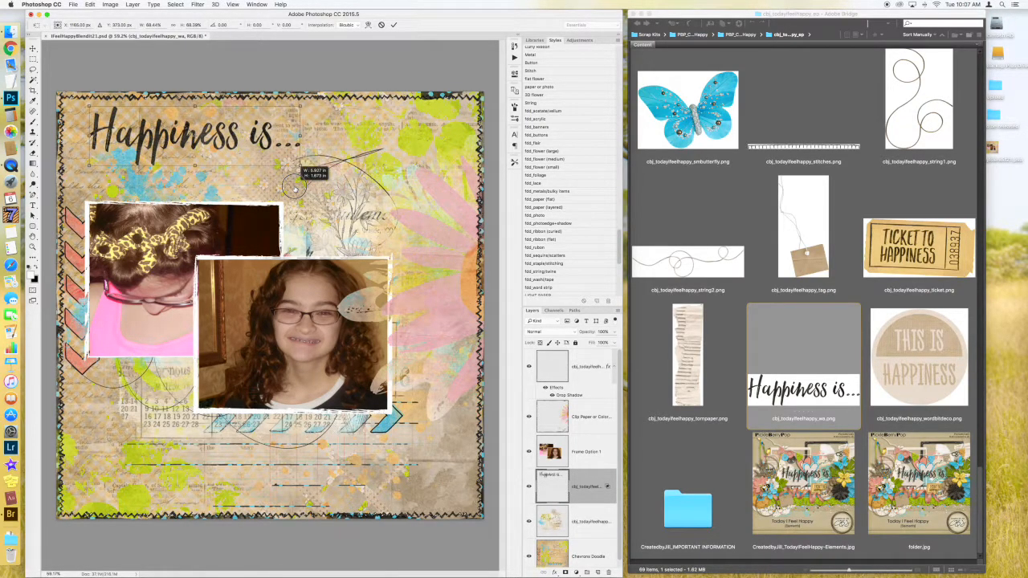
key(Return)
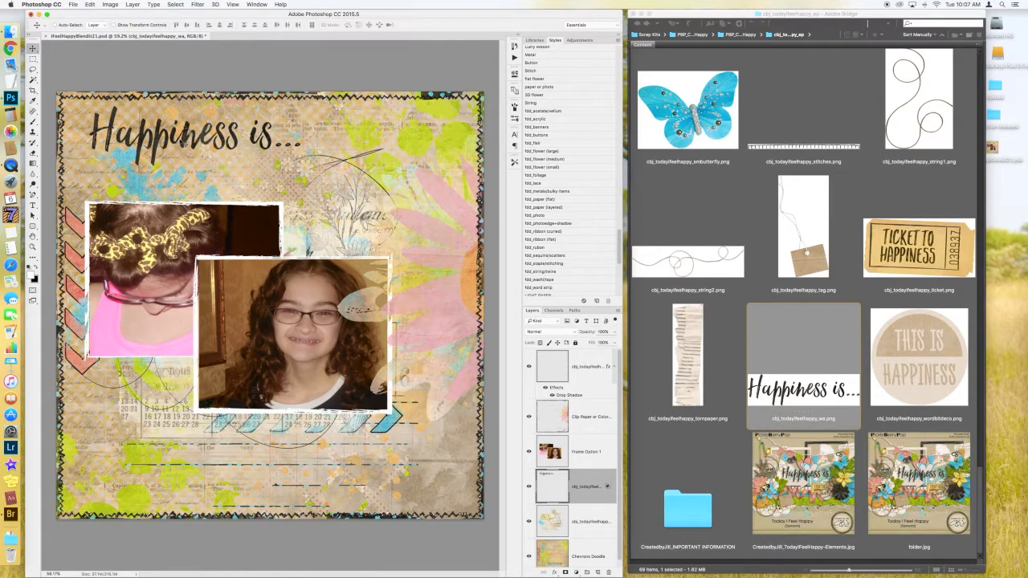
drag(183, 143, 188, 174)
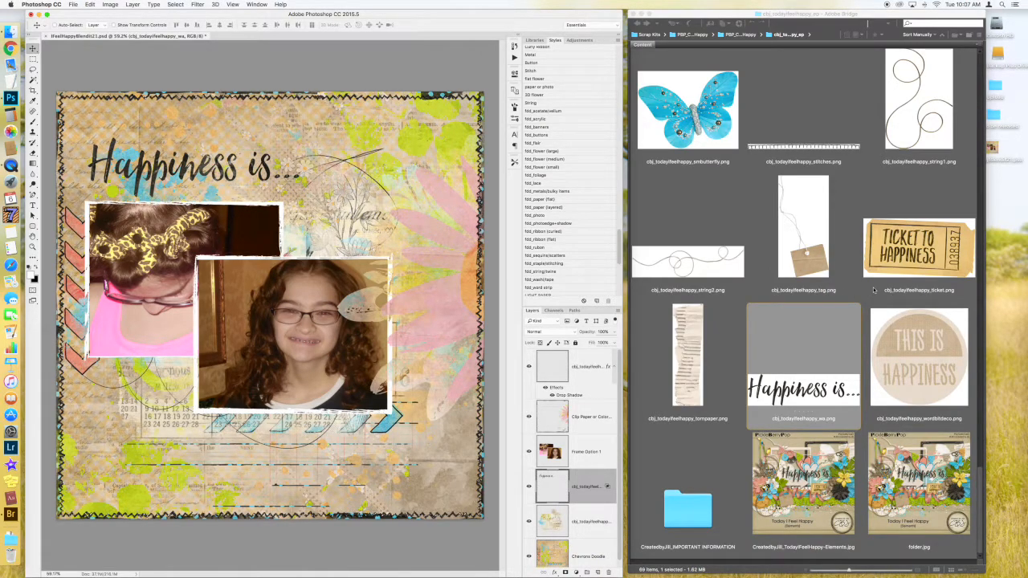
- Place the lace doily cbj_todayifeelhappy_doily.png on the page, between the word art and Frame Option 1 layers
click(730, 194)
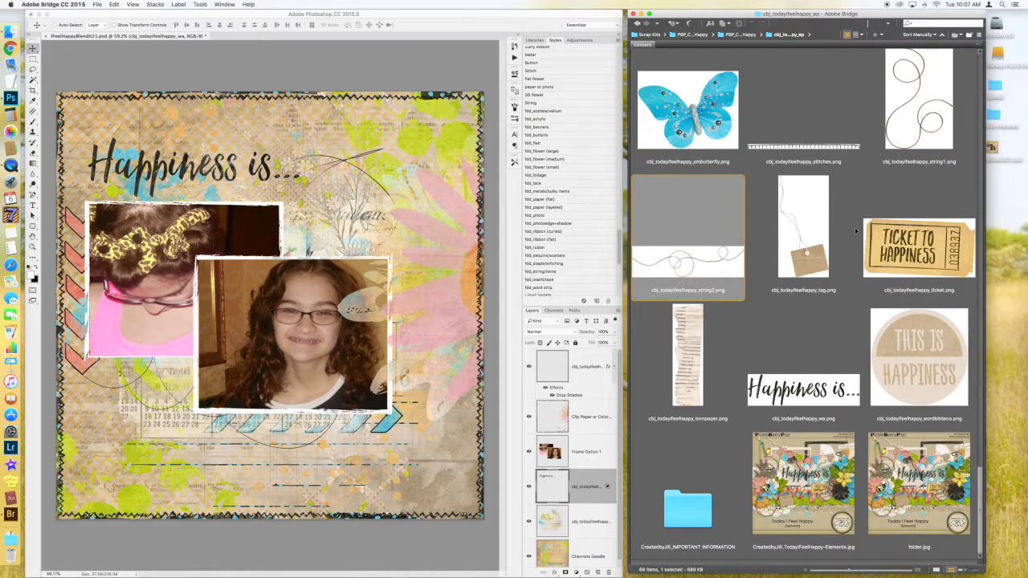
click(895, 208)
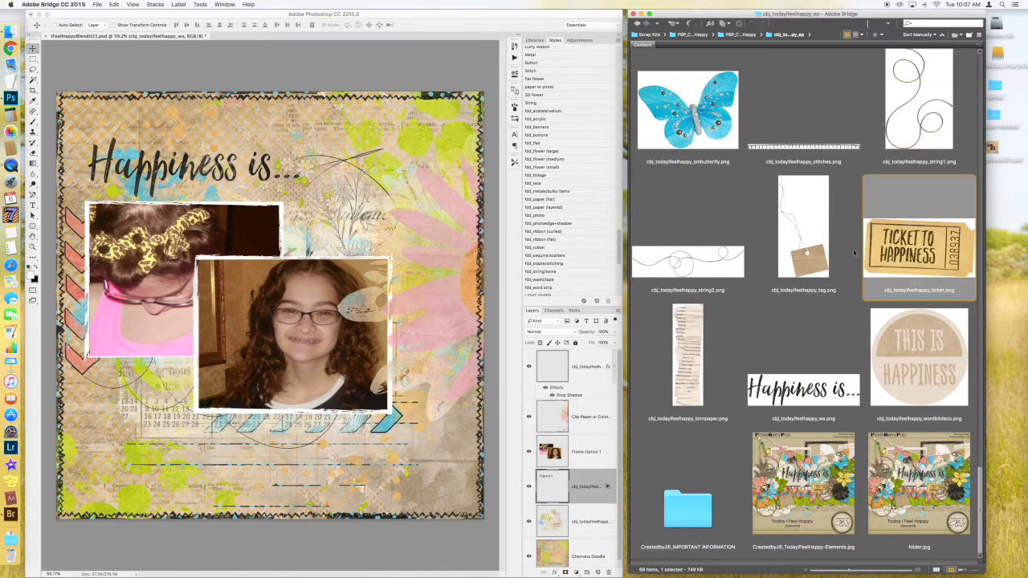
scroll(855, 253, up, 10)
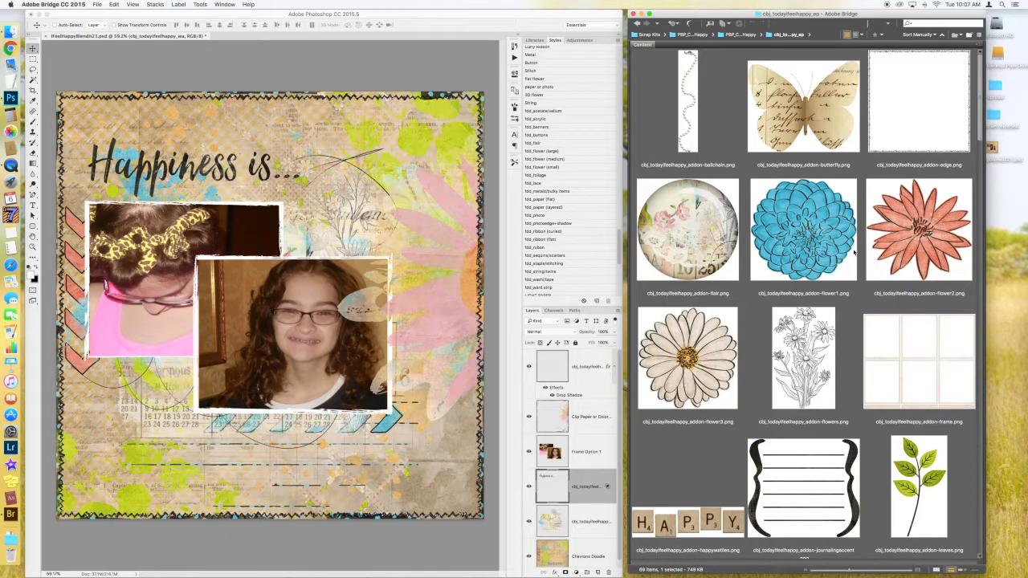
scroll(854, 253, down, 5)
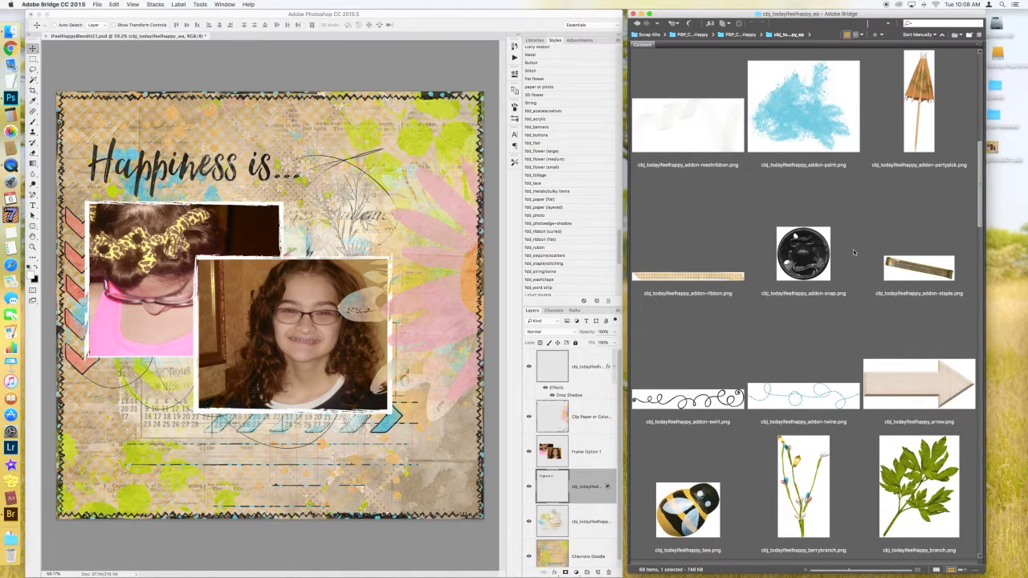
scroll(853, 253, down, 5)
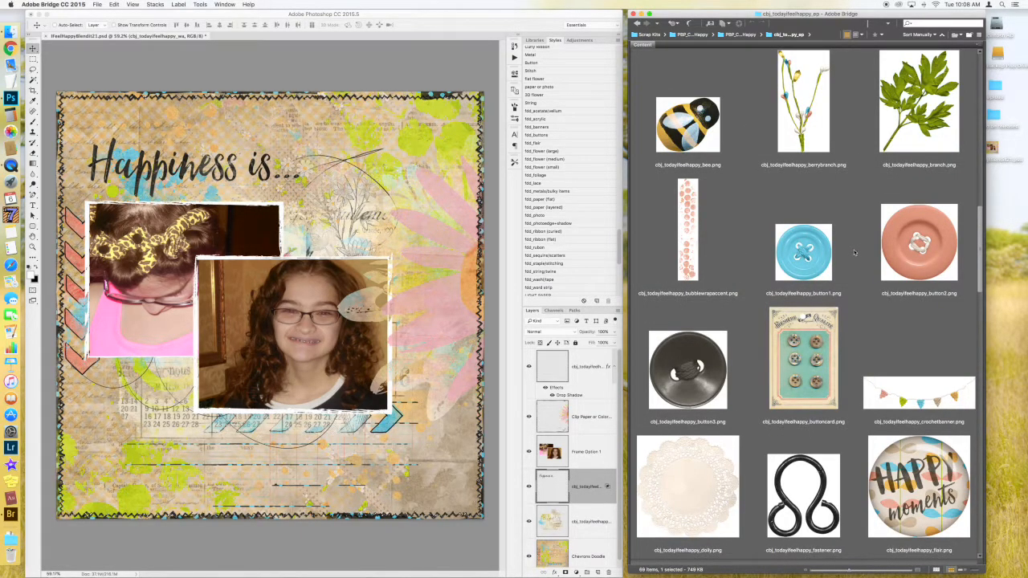
scroll(854, 253, down, 2)
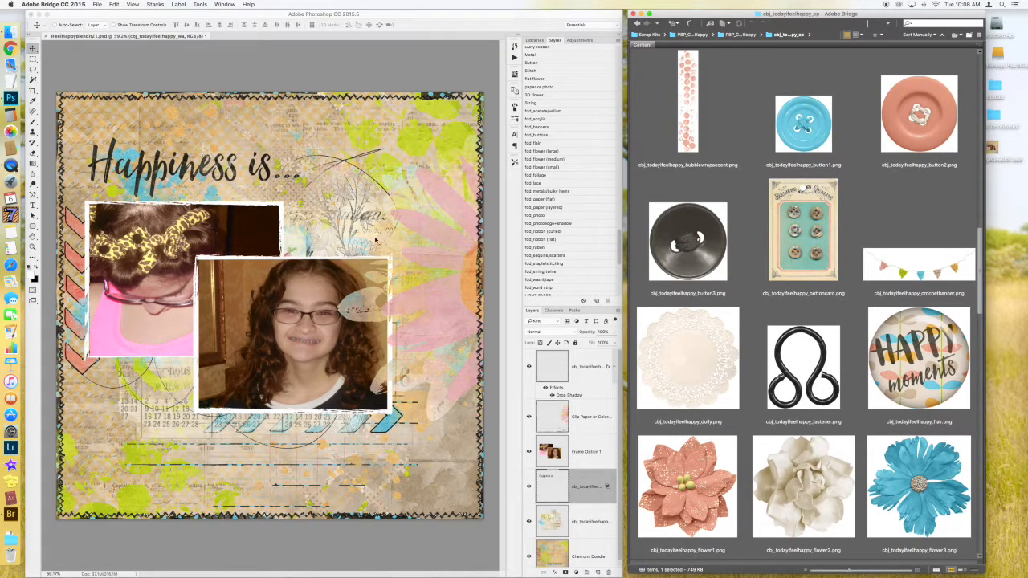
drag(689, 357, 373, 347)
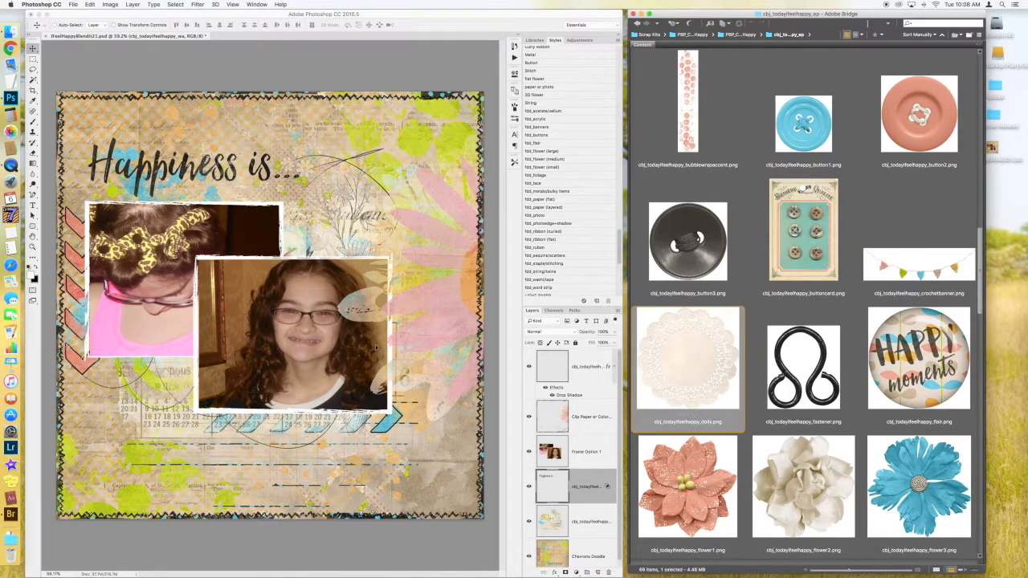
key(Return)
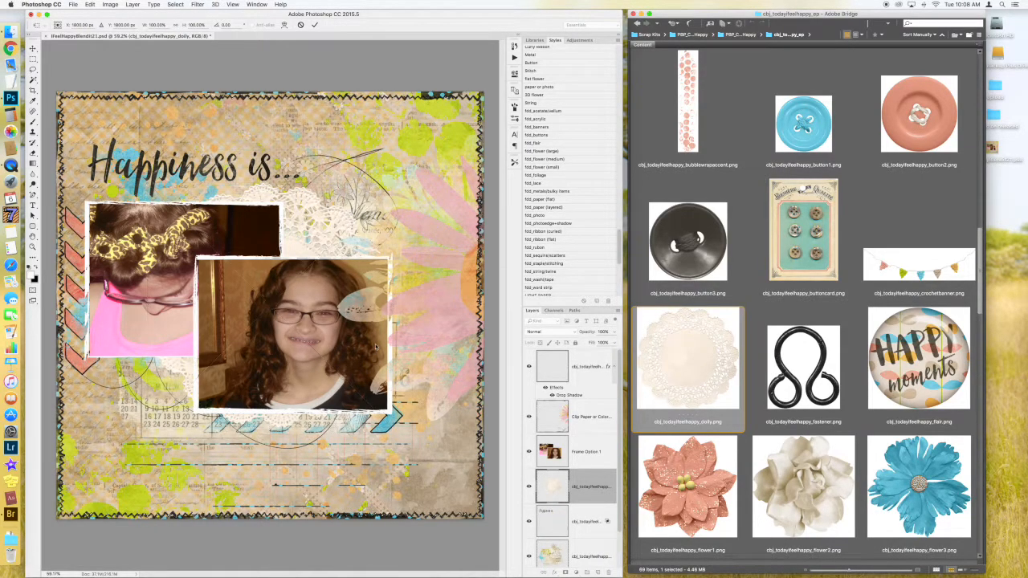
- Move the doily so it peeks out below the photos at their lower left, and apply the lace shadow style
drag(302, 238, 226, 266)
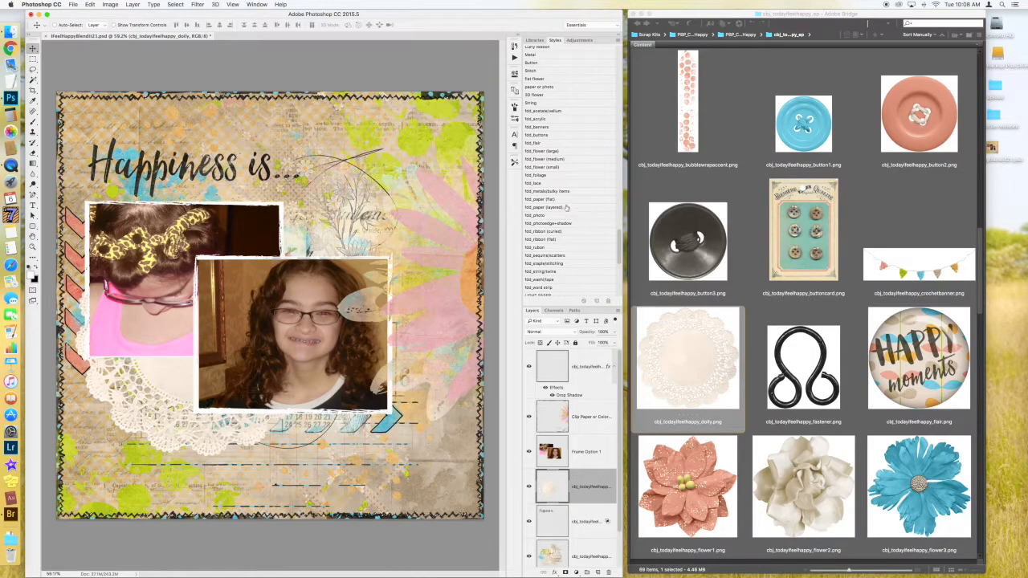
click(543, 183)
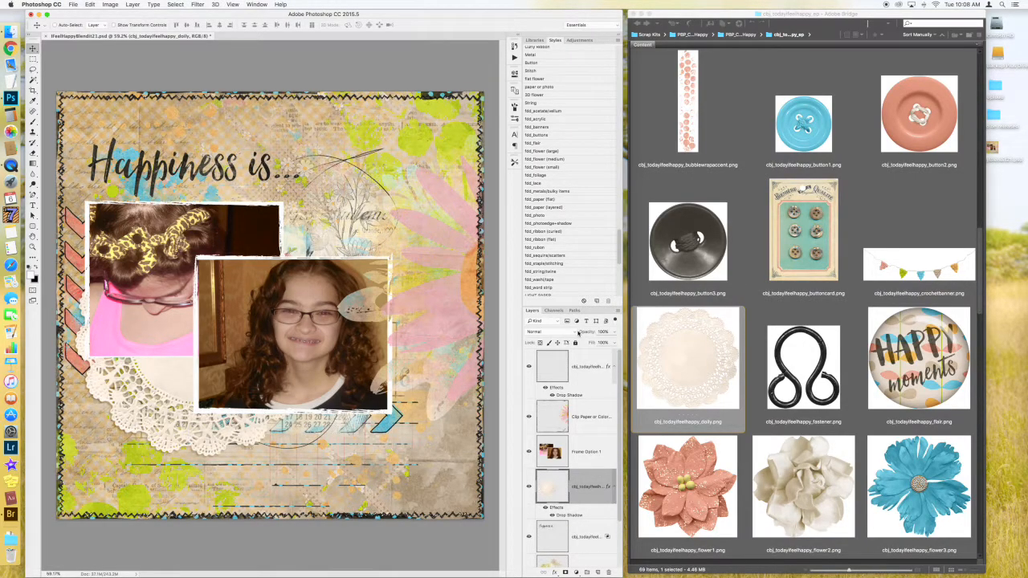
- Shift the doily slightly up and left, and place cbj_todayifeelhappy_branch.png from Bridge on the page above the doily layer
drag(178, 393, 172, 366)
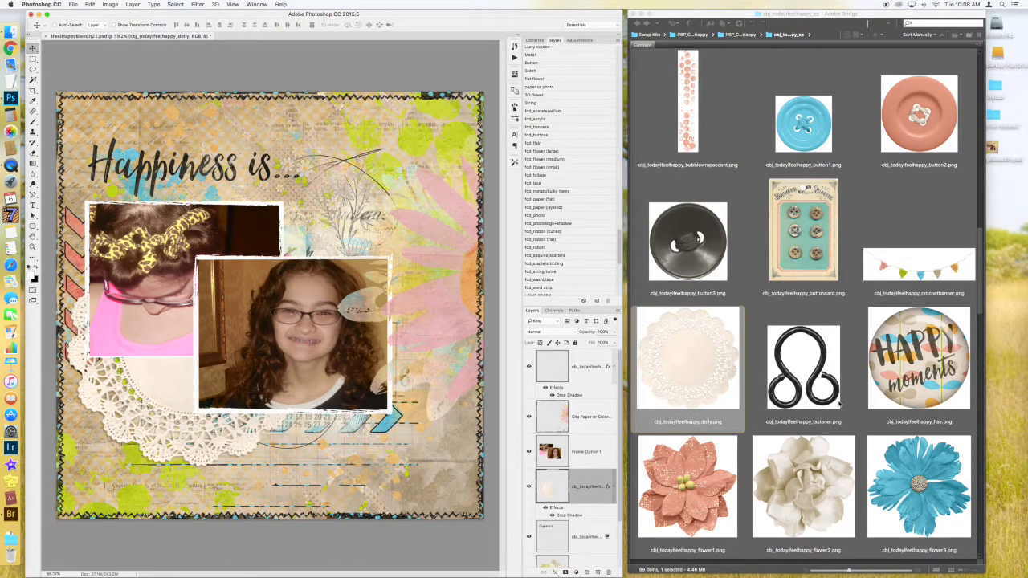
click(929, 402)
scroll(927, 405, down, 10)
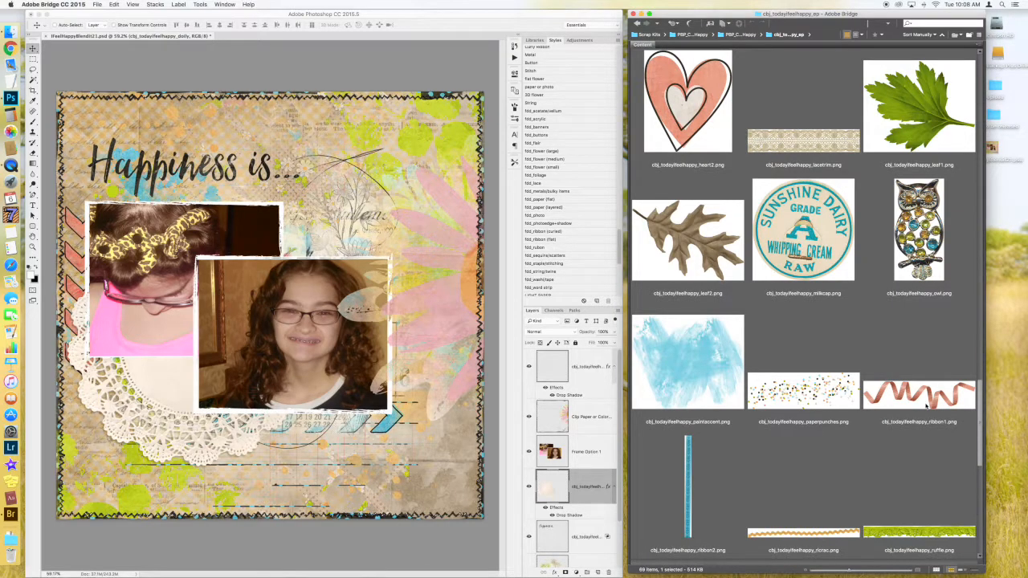
scroll(926, 406, down, 8)
scroll(926, 405, up, 8)
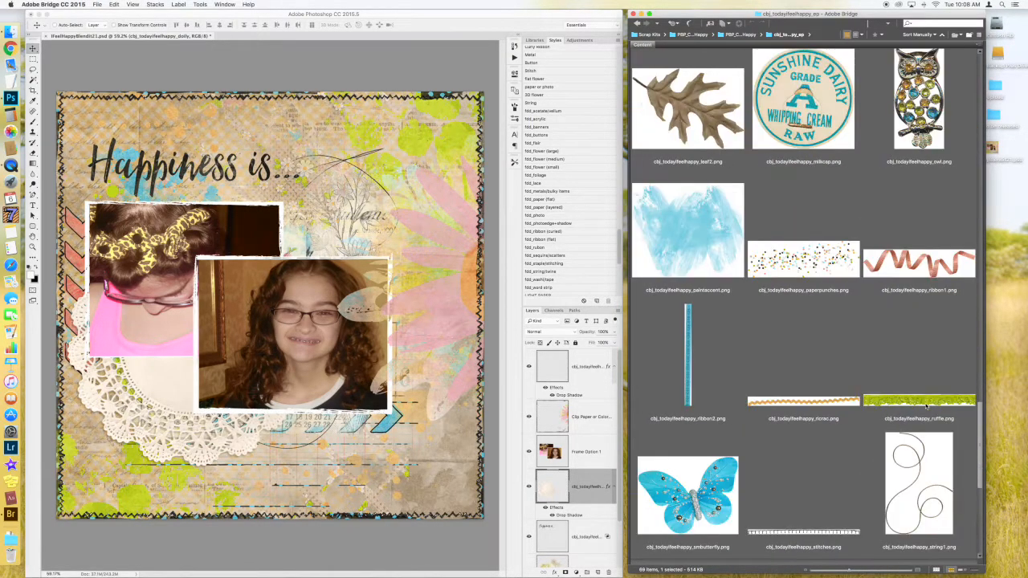
scroll(927, 406, up, 8)
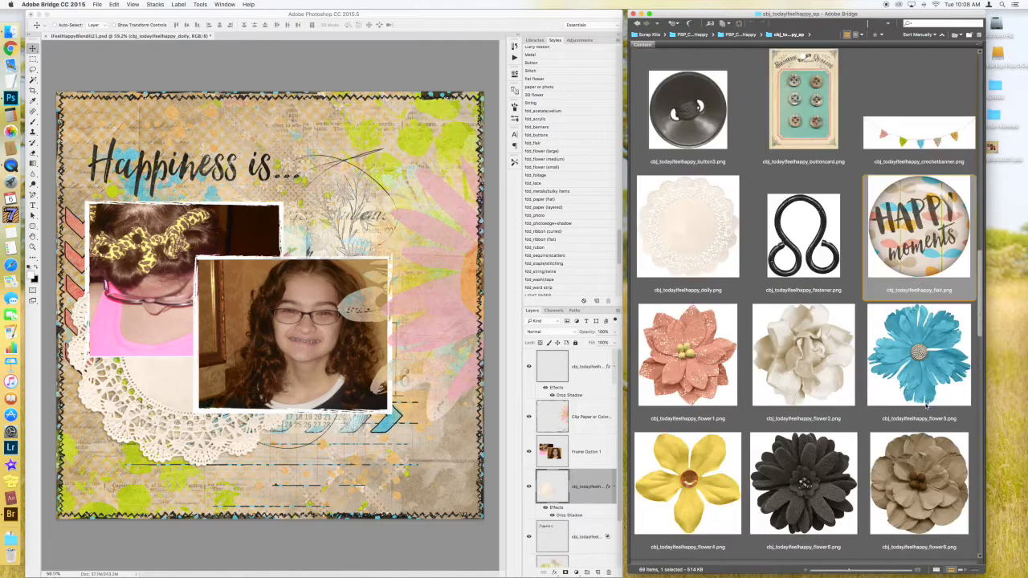
scroll(927, 405, down, 6)
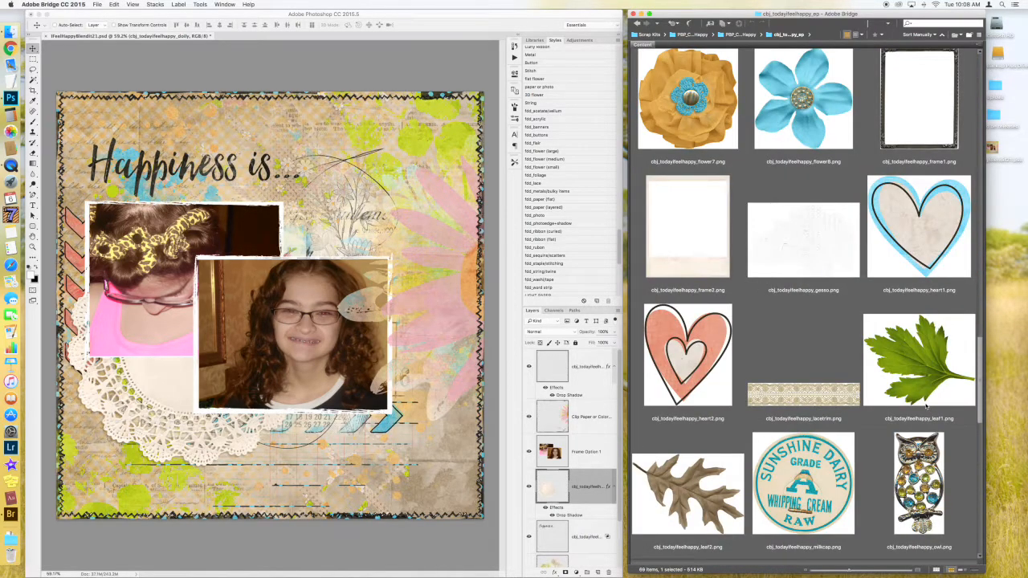
scroll(927, 405, up, 8)
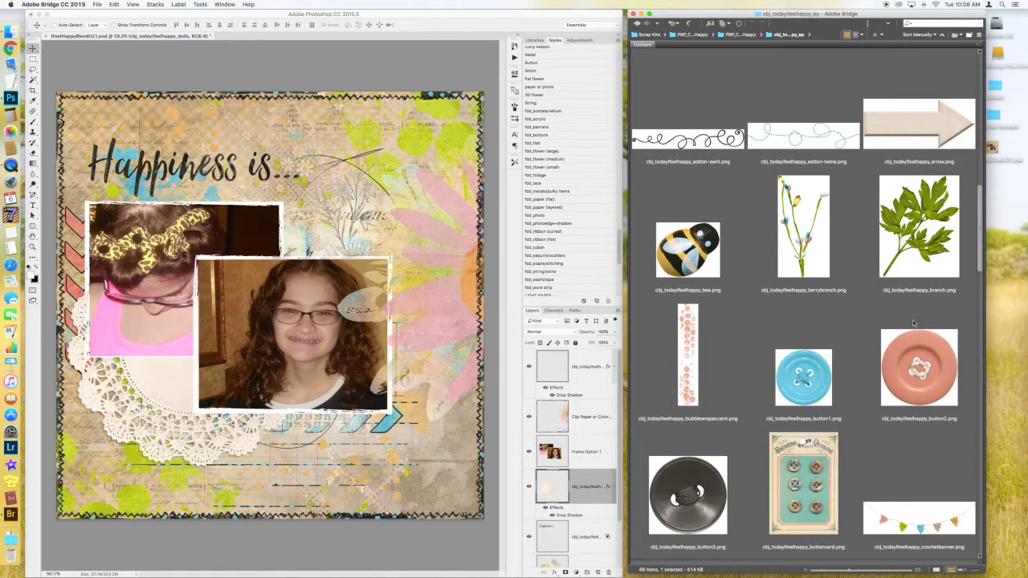
drag(919, 240, 309, 374)
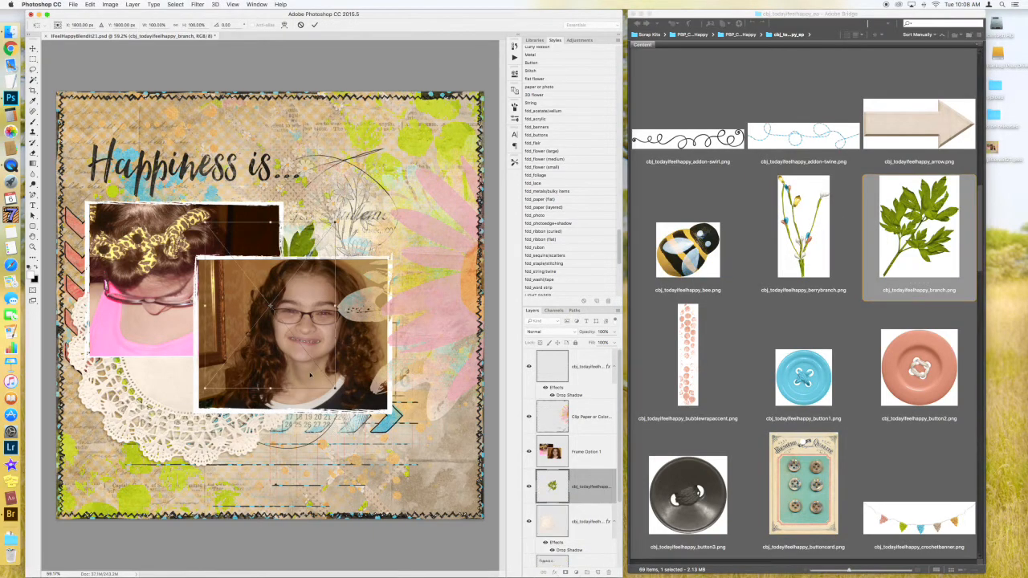
drag(359, 397, 291, 178)
key(Return)
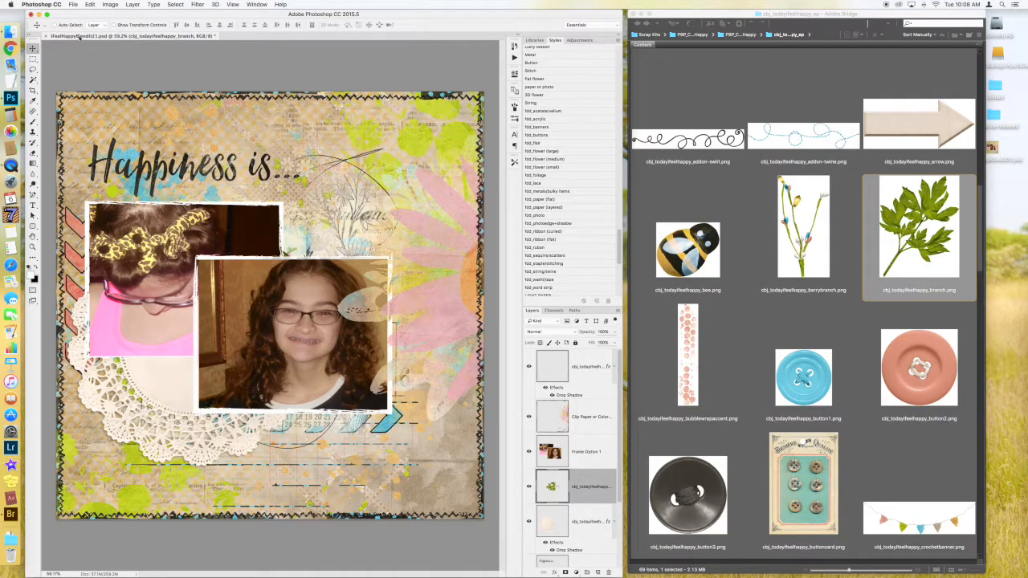
- Move the branch over the doily at the page's lower left, rotate it outward from the photos, and apply the foliage shadow style
drag(294, 287, 167, 400)
key(ctrl+t)
drag(281, 377, 253, 293)
key(Return)
drag(161, 437, 161, 407)
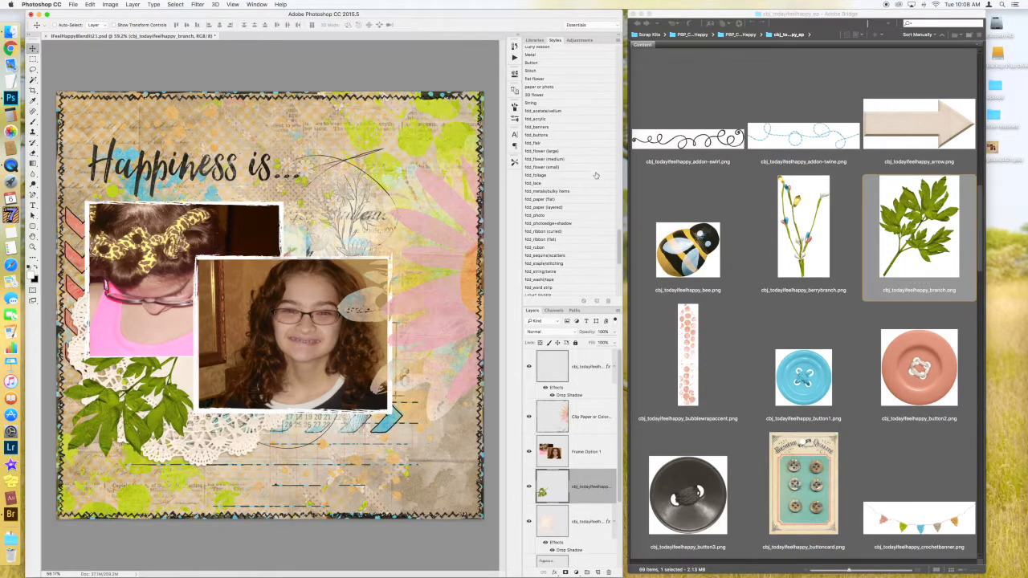
click(542, 175)
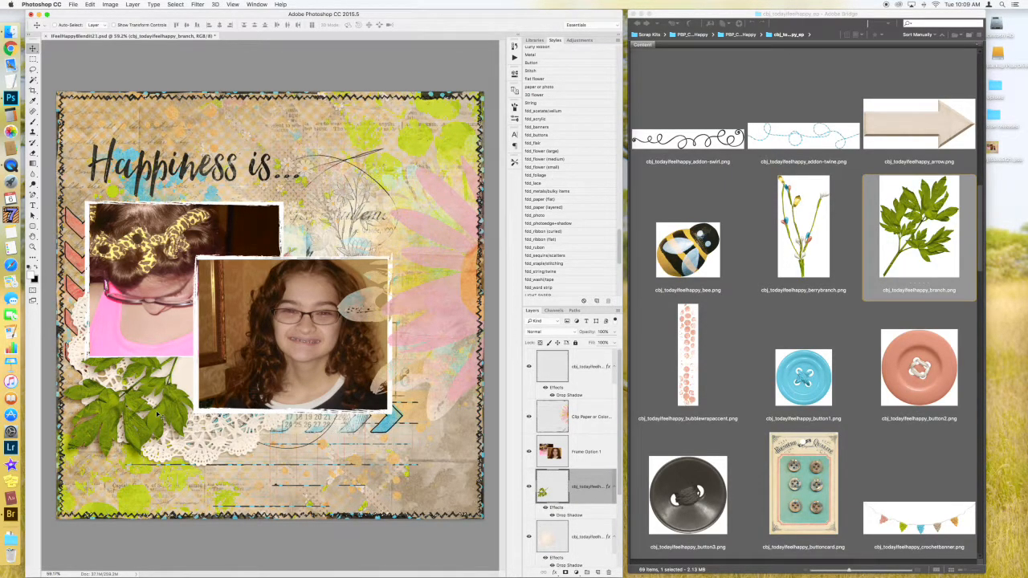
- Duplicate the leafy branch, rotate the copy downward below the front photo, and adjust both branches into a cluster over the doily
drag(159, 414, 226, 434)
key(ctrl+t)
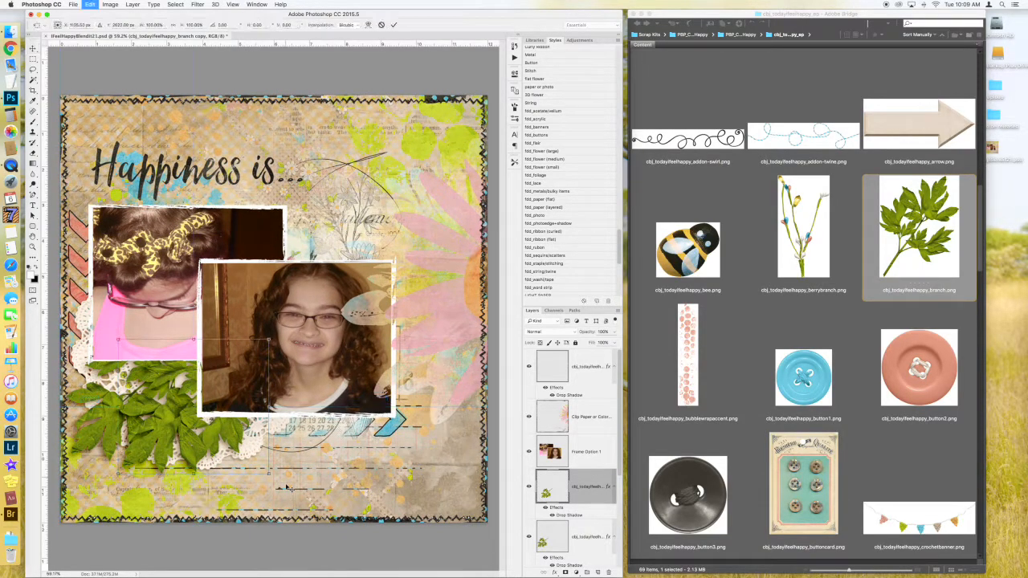
drag(302, 494, 286, 389)
key(Return)
drag(215, 430, 203, 450)
drag(99, 408, 108, 408)
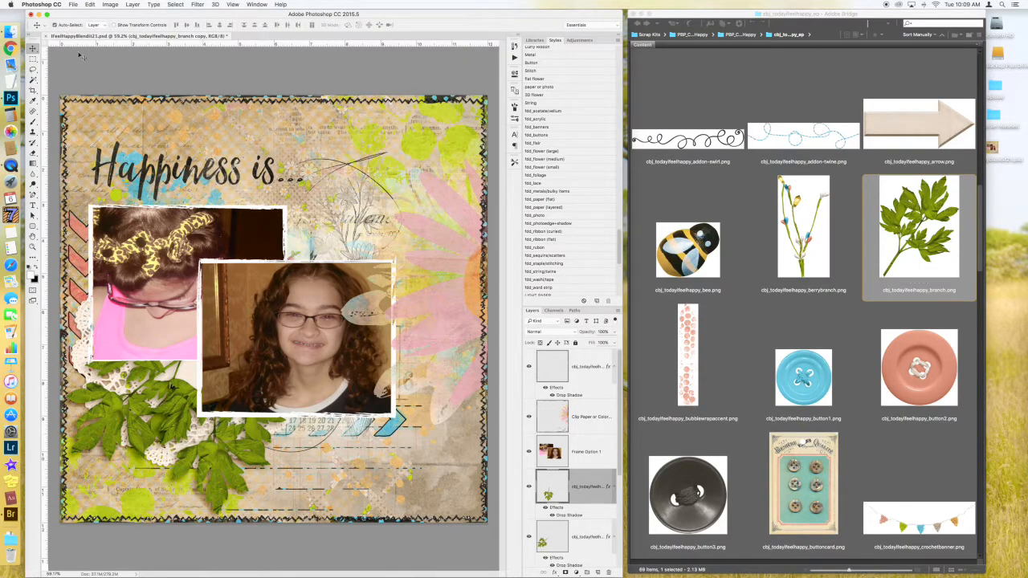
drag(107, 470, 120, 426)
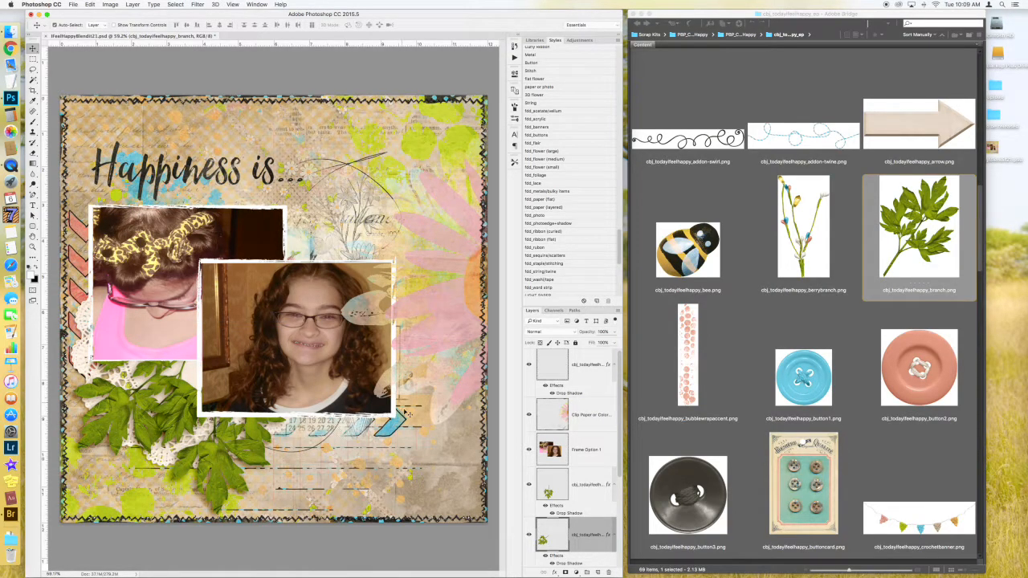
- Place cbj_todayifeelhappy_flower7.png from Bridge over the leaf cluster and move its layer above Frame Option 1
click(796, 390)
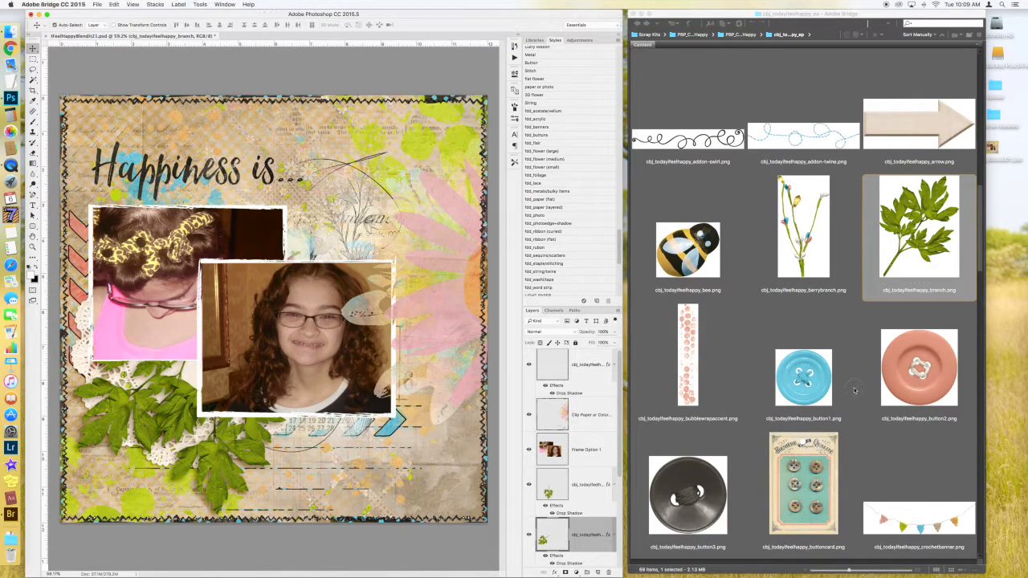
scroll(862, 399, down, 5)
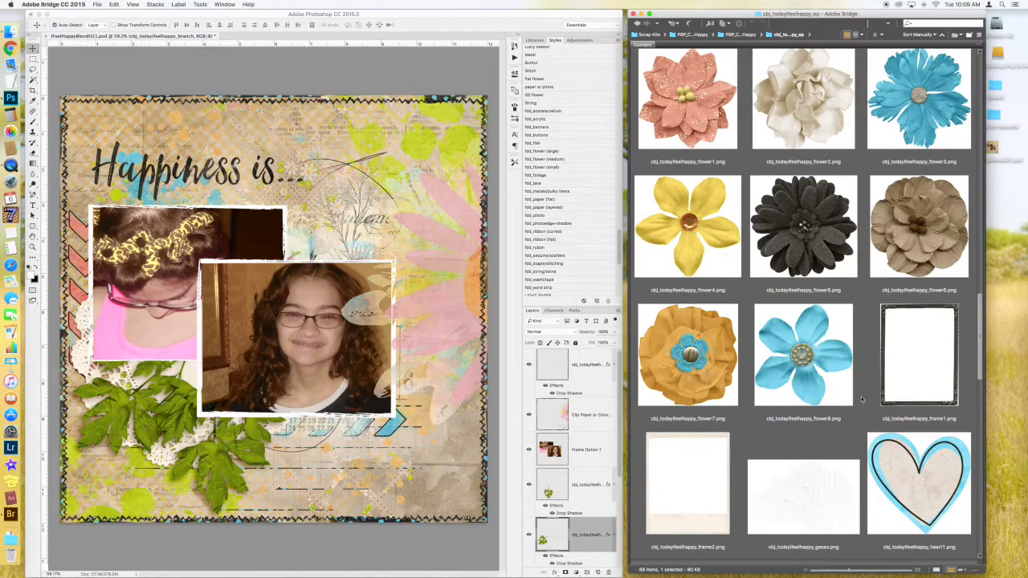
scroll(861, 399, up, 2)
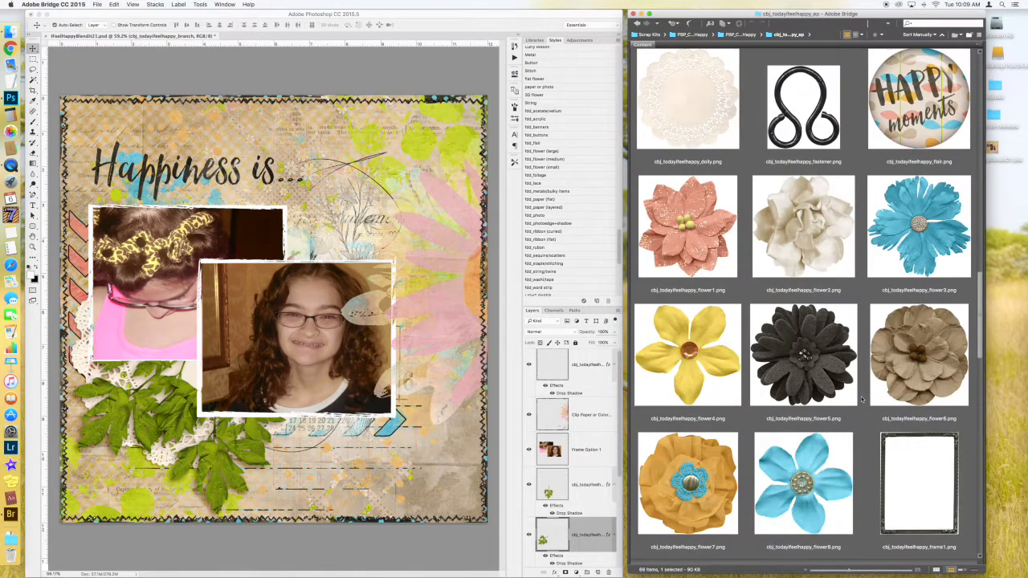
drag(731, 507, 141, 395)
drag(242, 355, 143, 434)
key(Return)
drag(585, 534, 578, 470)
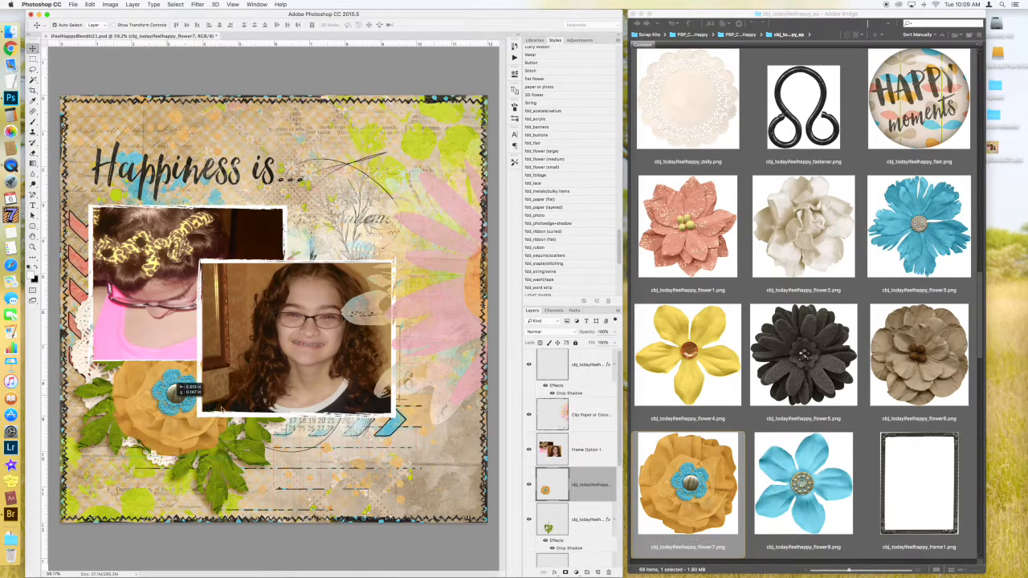
drag(598, 486, 586, 438)
- Scale the orange flower down, move it onto the front photo's lower-left corner, and apply the medium flower shadow style
key(super+t)
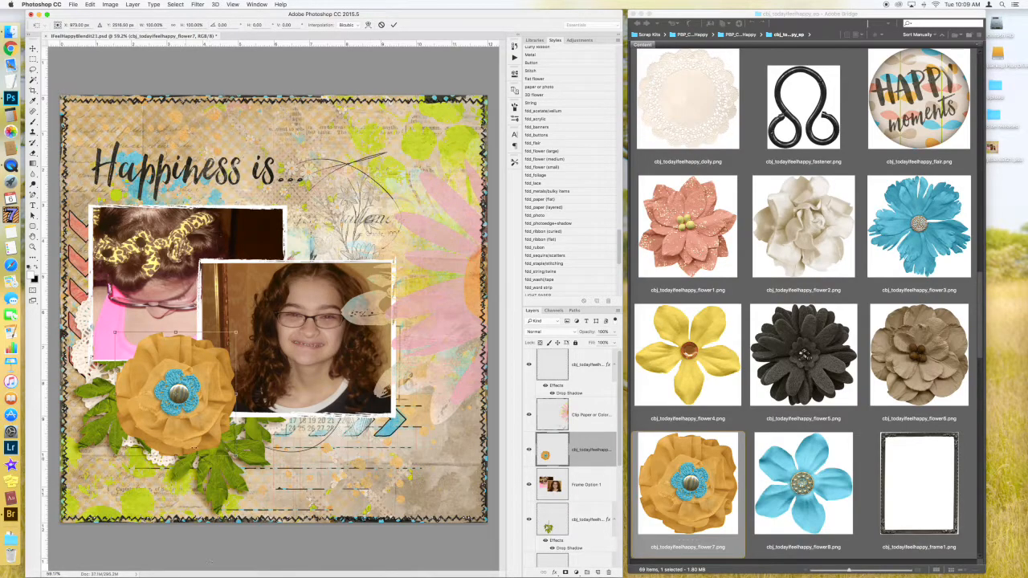
drag(235, 451, 196, 397)
key(Return)
drag(150, 362, 189, 377)
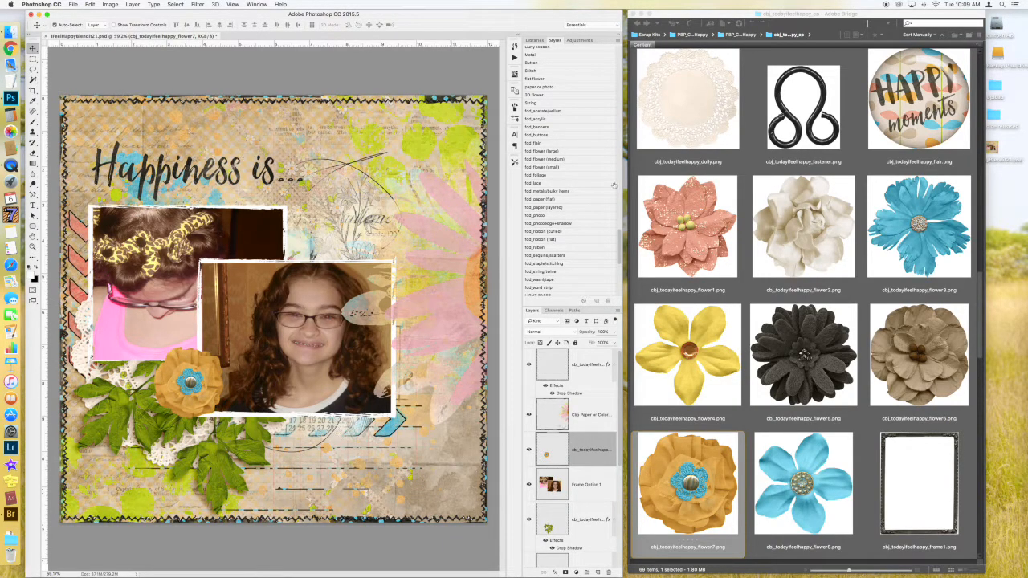
click(554, 159)
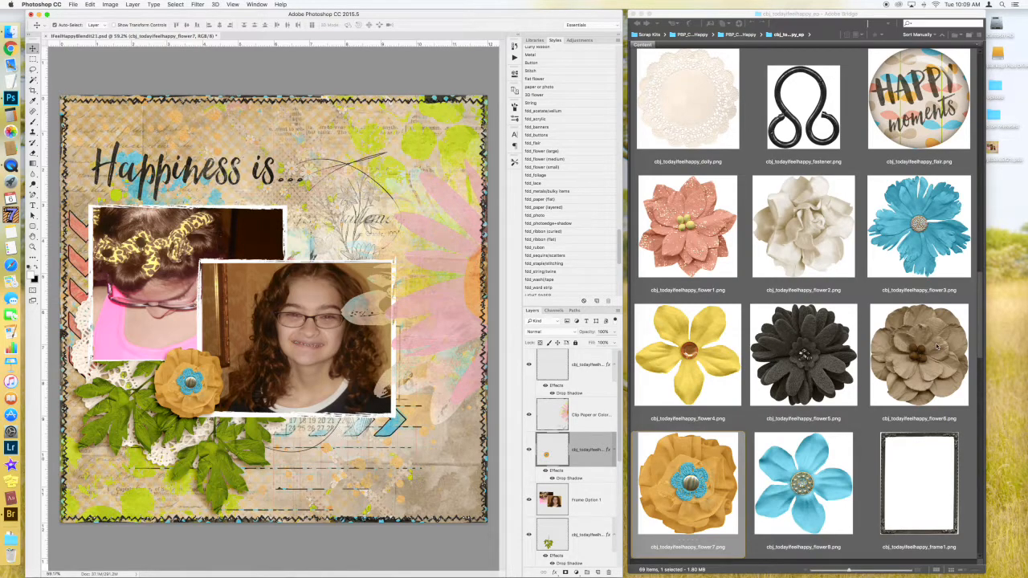
- Place cbj_todayifeelhappy_flower3.png from Bridge and move its layer directly beneath the orange flower
click(902, 281)
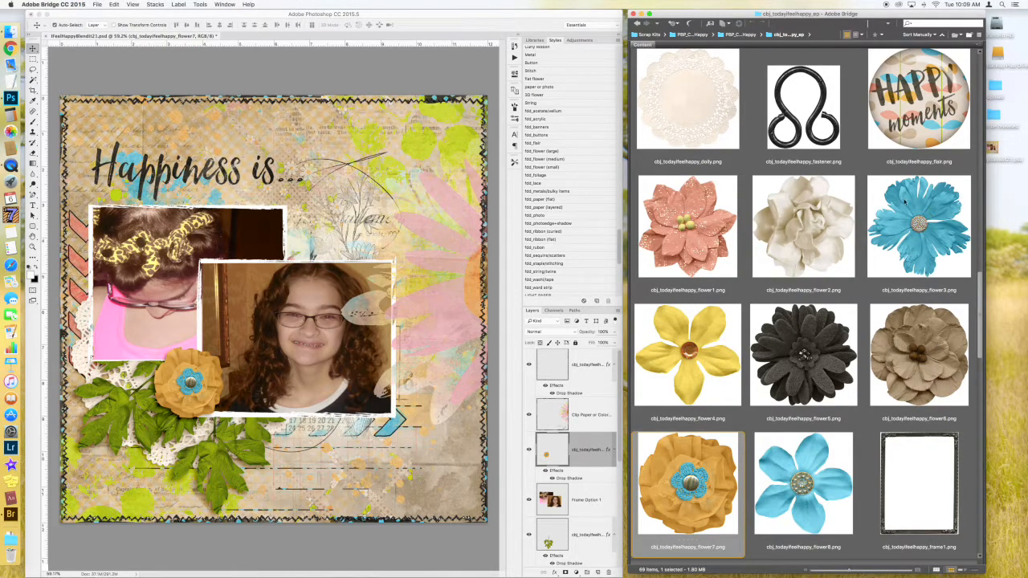
drag(909, 214, 237, 402)
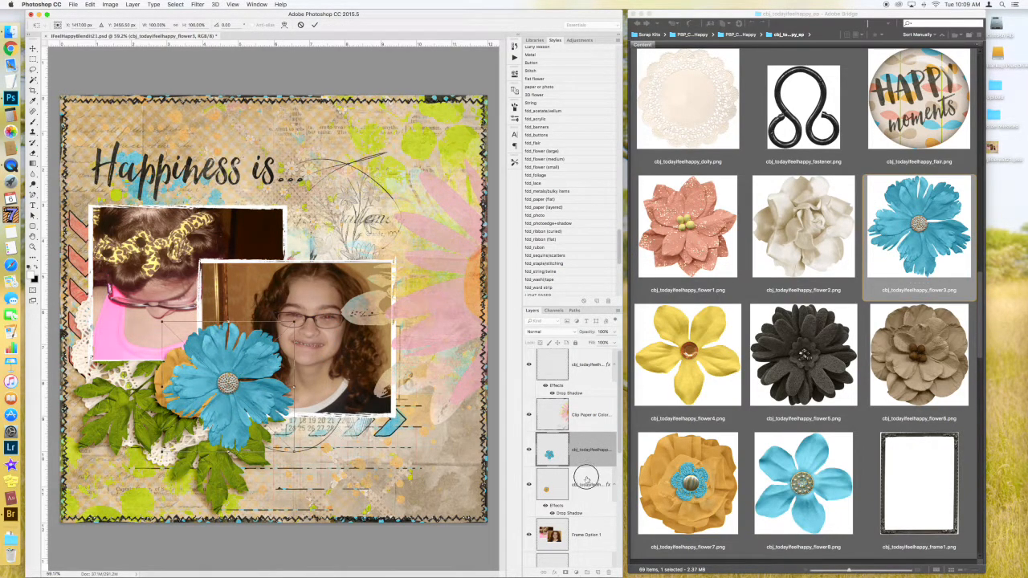
drag(592, 450, 592, 514)
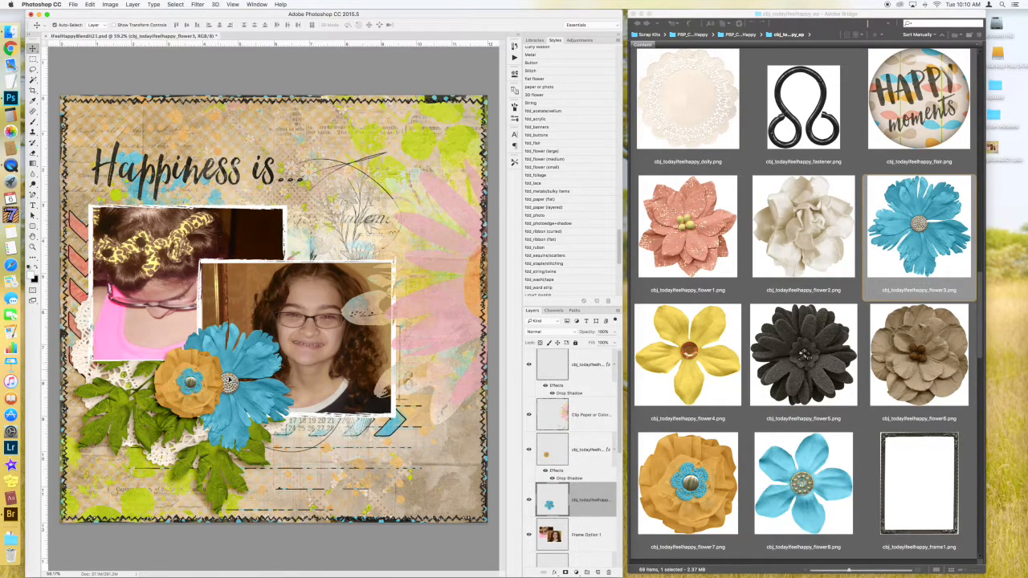
- Tuck the blue flower below and left of the orange flower with the medium flower shadow style, and nudge the orange flower left
drag(233, 377, 164, 413)
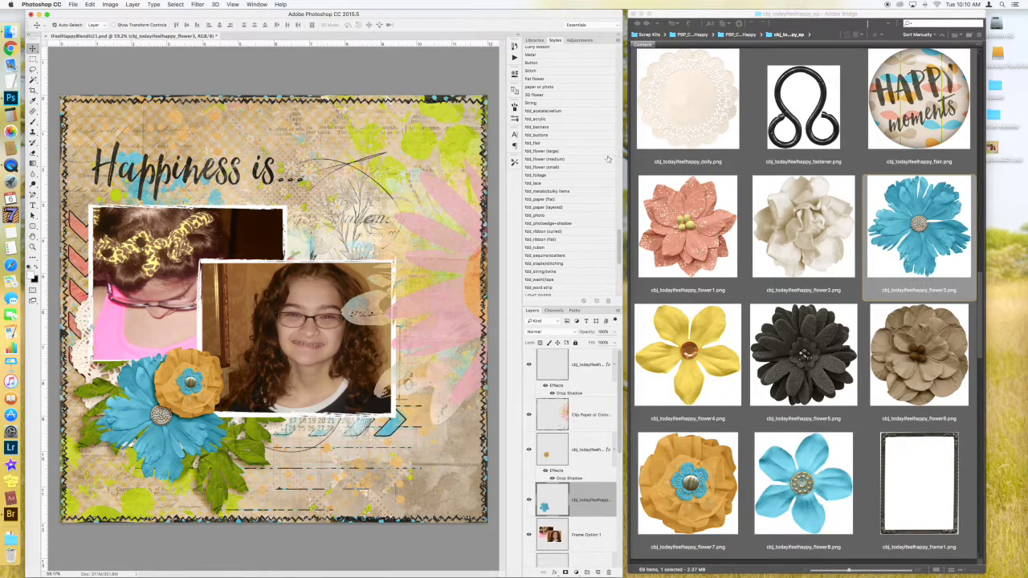
click(554, 160)
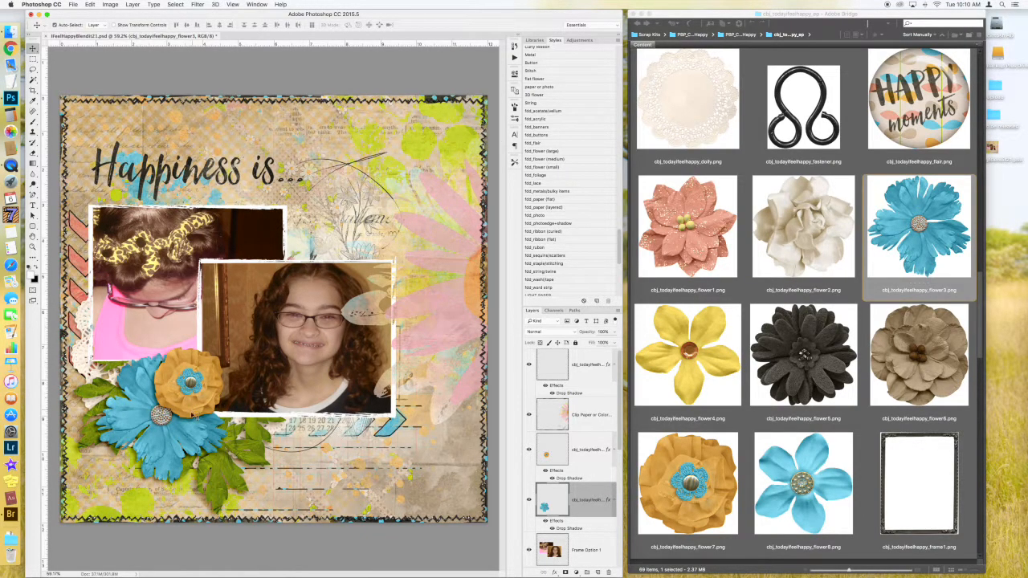
drag(201, 370, 193, 370)
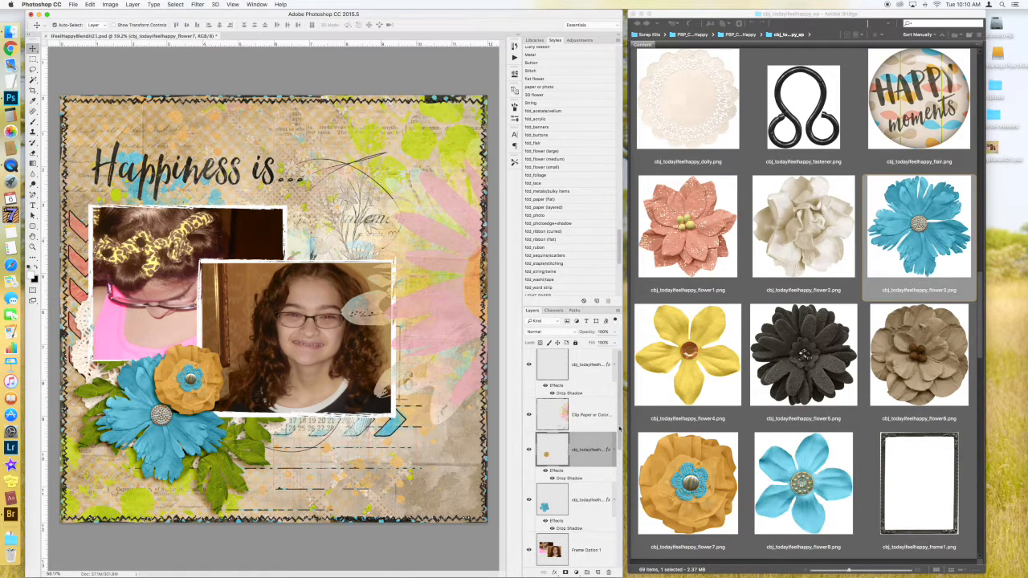
- Duplicate the lower branch copy, rotate it upward, and position it above the front photo beside the upper photo
click(249, 451)
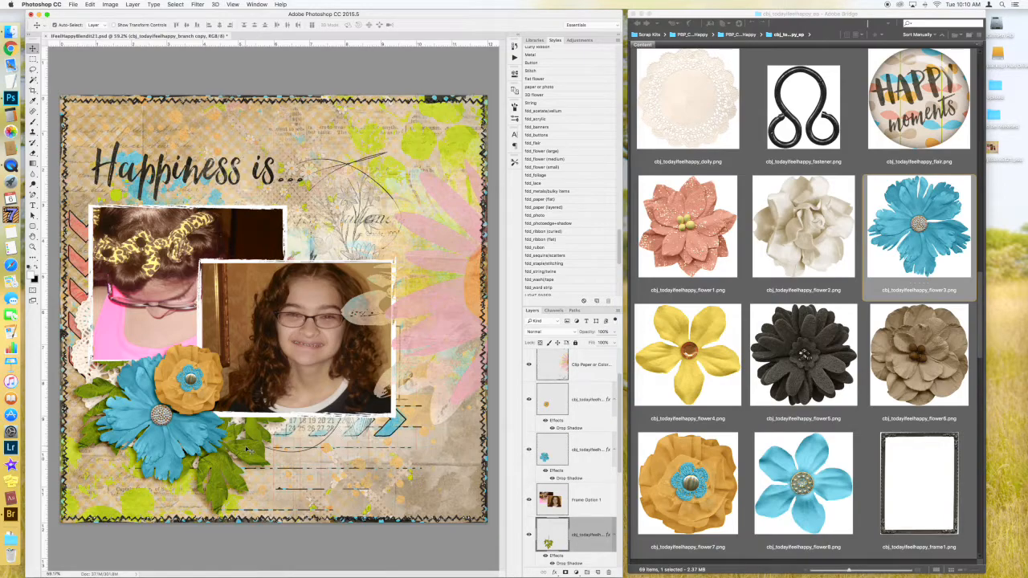
drag(249, 450, 317, 265)
key(super+t)
drag(411, 236, 217, 177)
key(Return)
drag(309, 194, 341, 201)
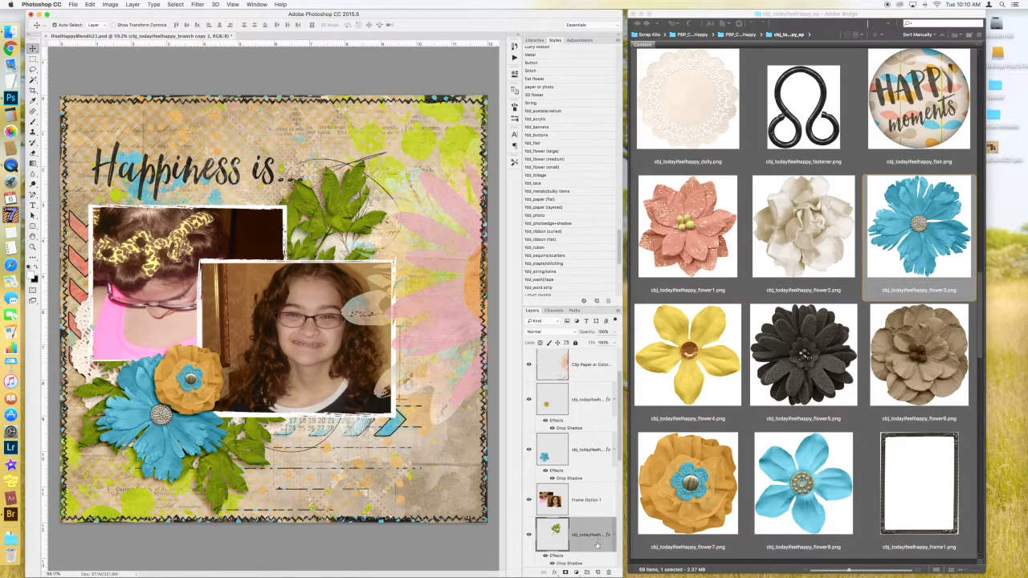
- Stack the newly duplicated branch directly beneath the Frame Option 1 layer and nudge it slightly down and left
mouse_move(596, 534)
mouse_down()
mouse_move(592, 362)
mouse_move(581, 409)
mouse_move(578, 394)
mouse_move(584, 572)
mouse_move(585, 532)
mouse_up()
scroll(585, 531, down, 4)
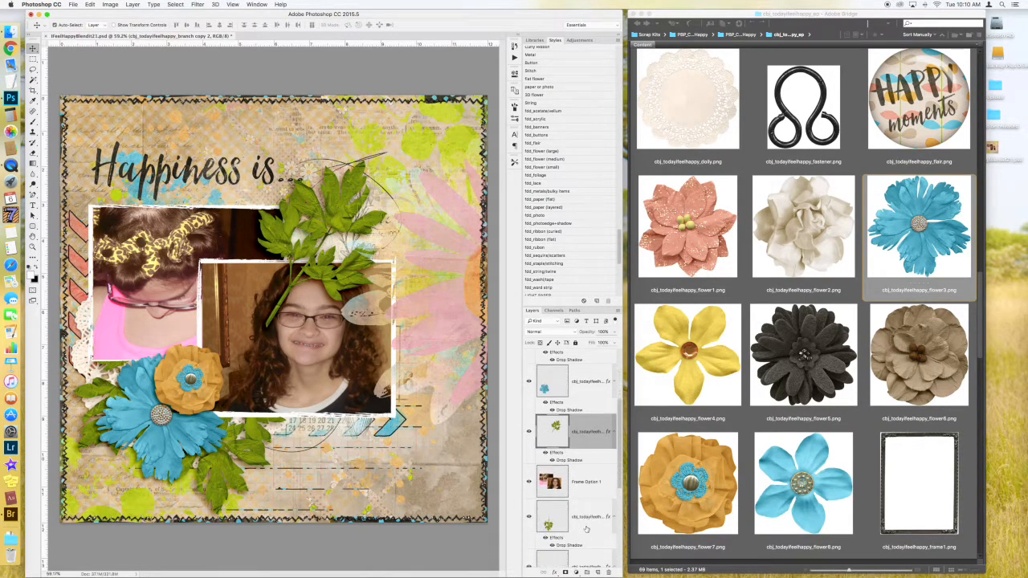
drag(593, 431, 590, 519)
drag(585, 500, 591, 480)
mouse_move(351, 204)
mouse_down()
mouse_move(344, 190)
mouse_move(348, 206)
mouse_up()
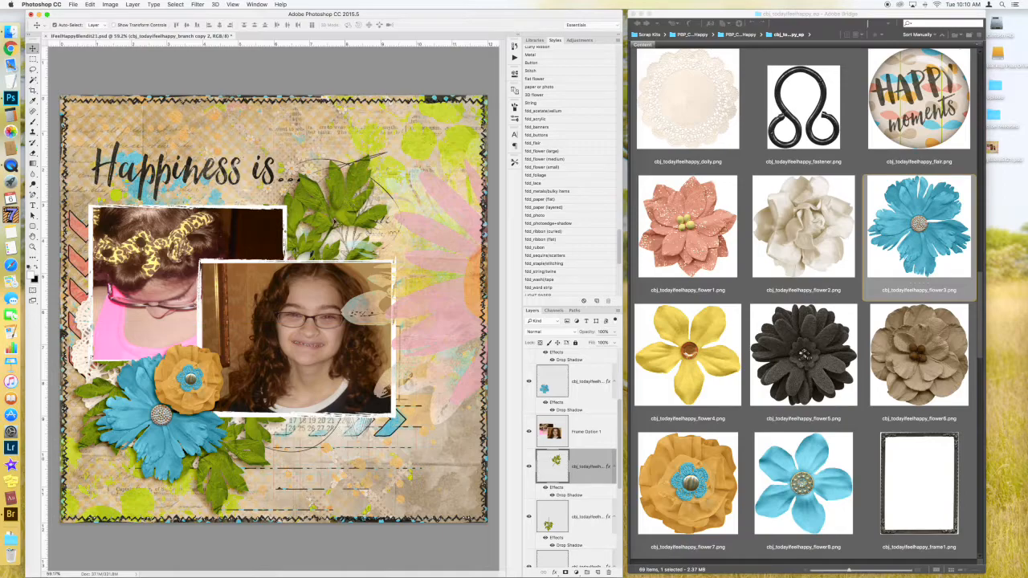
- Place cbj_todayifeelhappy_flower4.png from Bridge and position it on the leaves above the front photo
click(832, 391)
scroll(912, 386, down, 15)
scroll(911, 386, down, 8)
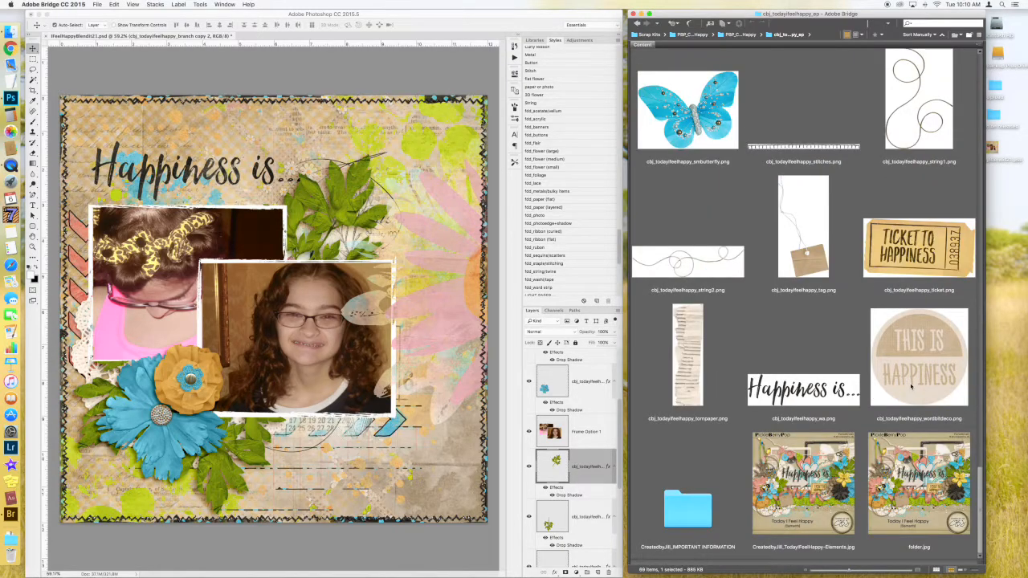
scroll(910, 387, up, 20)
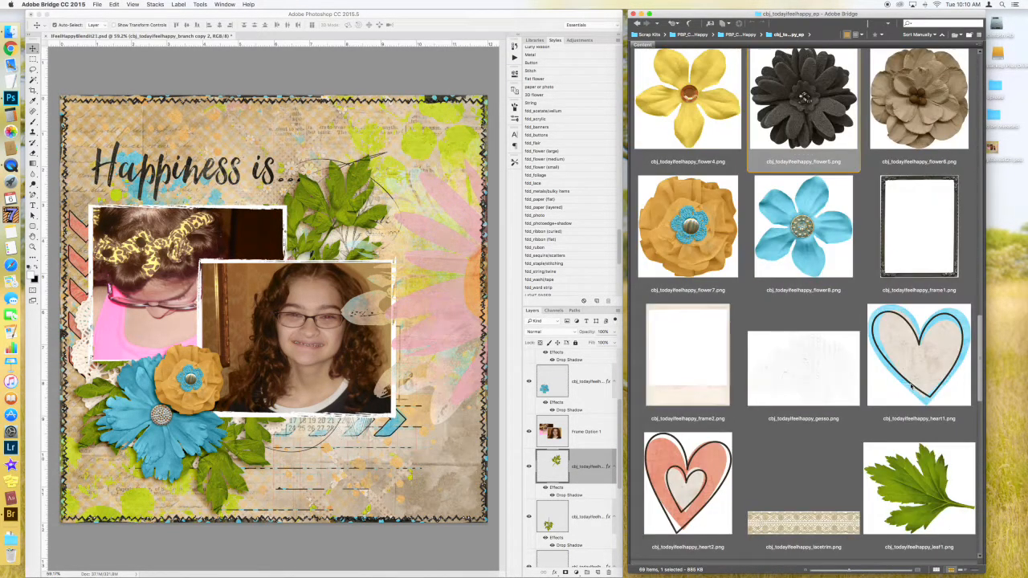
scroll(910, 387, down, 3)
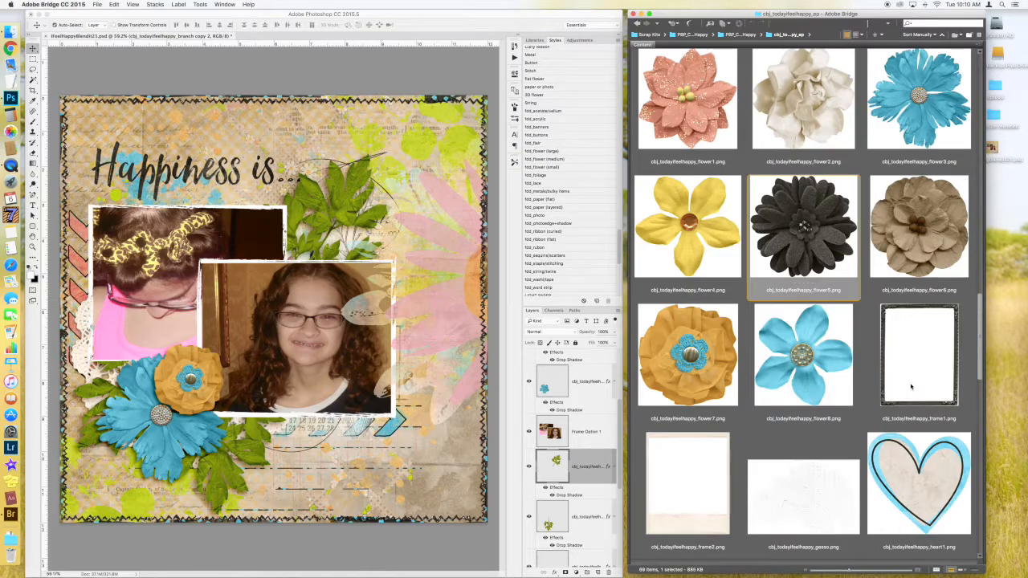
drag(704, 226, 312, 248)
drag(272, 311, 351, 252)
key(Return)
- Stack the yellow flower layer above the Clip Paper layer, give it a drop shadow style, and nudge it slightly down and right
drag(611, 467, 587, 428)
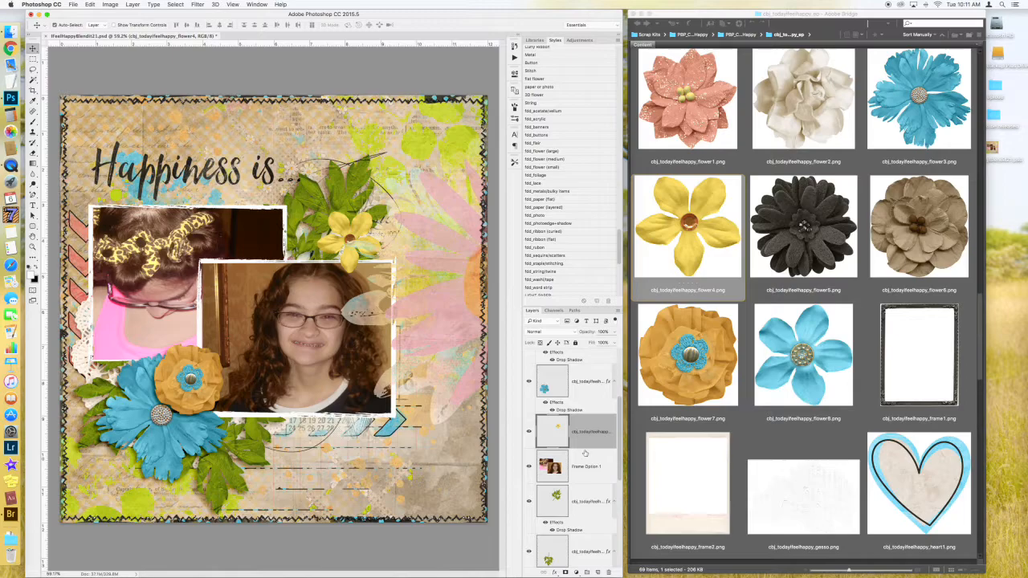
scroll(576, 401, up, 3)
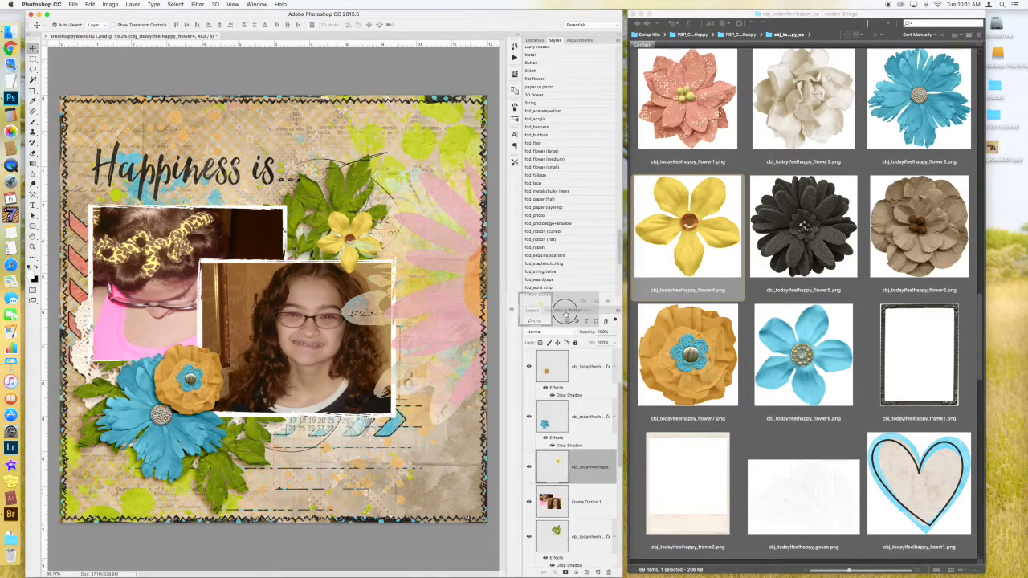
drag(573, 354, 570, 353)
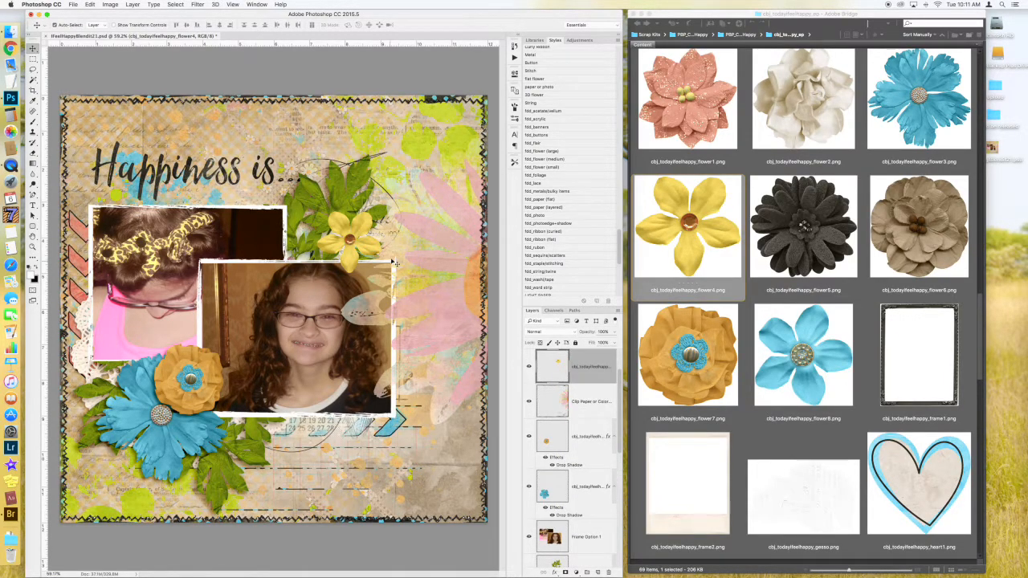
click(546, 175)
drag(349, 238, 356, 248)
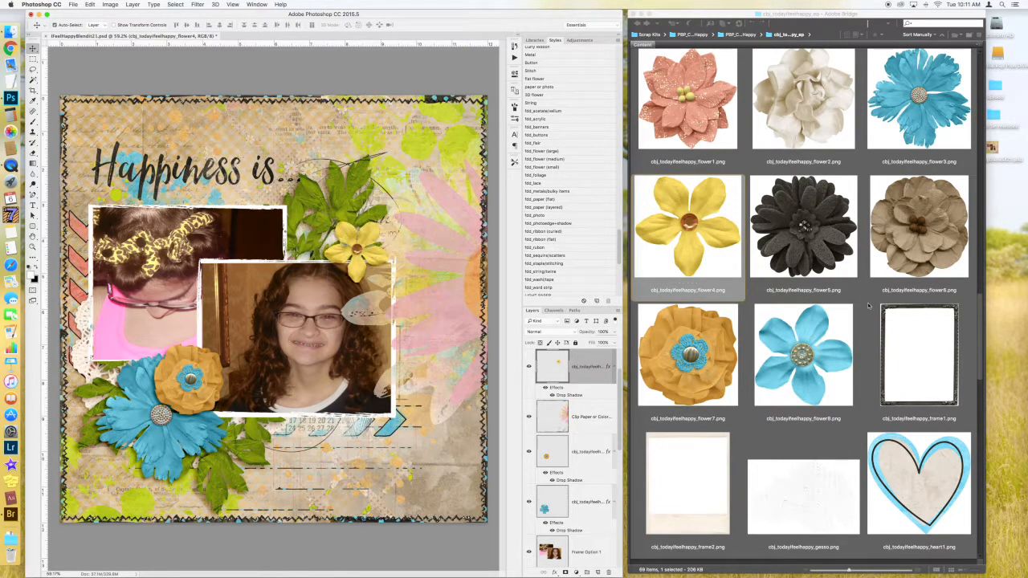
- Place cbj_todayifeelhappy_flower1.png from Bridge, scale it down, and tuck it beneath the yellow flower on its left side
click(849, 322)
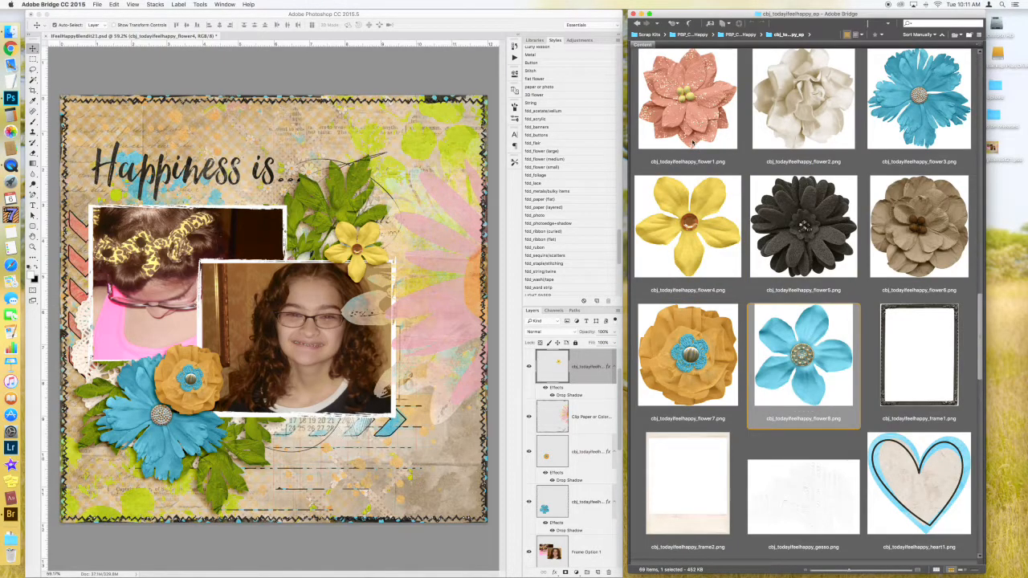
drag(686, 92, 317, 250)
drag(273, 303, 317, 223)
key(Return)
drag(586, 451, 583, 426)
drag(313, 231, 309, 226)
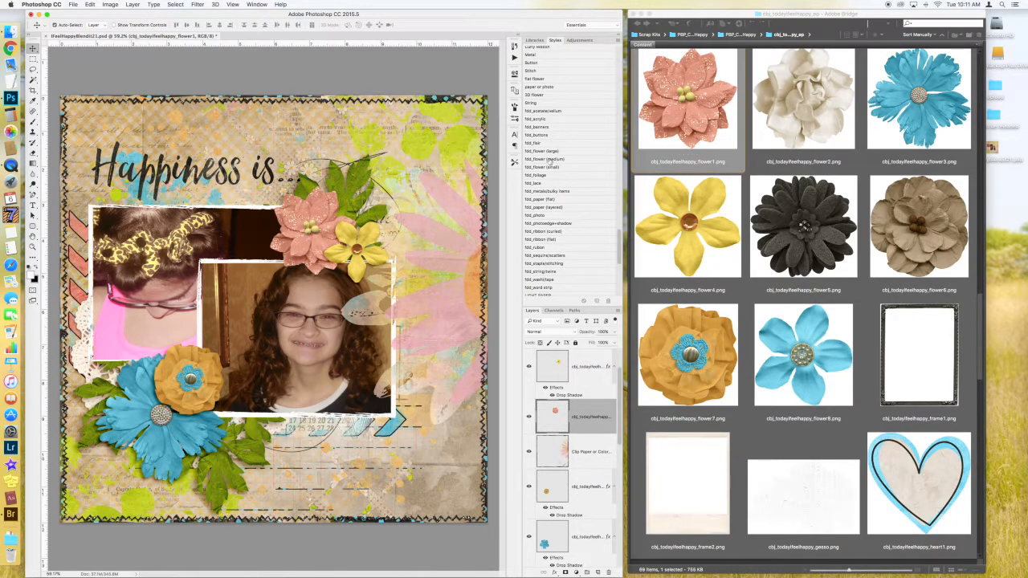
- Apply the Nld_flower (medium) shadow style to the coral flower
right_click(550, 152)
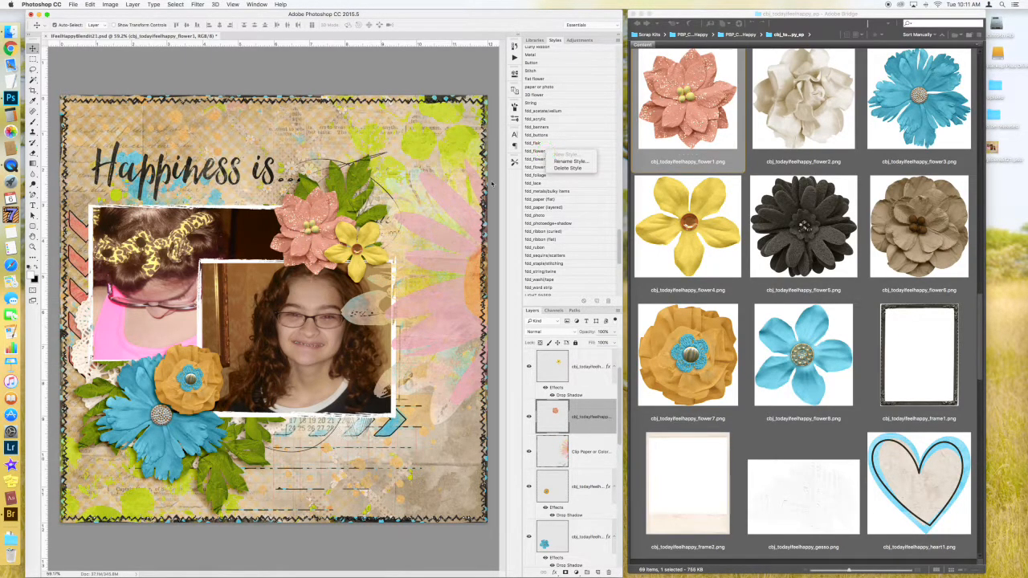
click(533, 159)
click(533, 158)
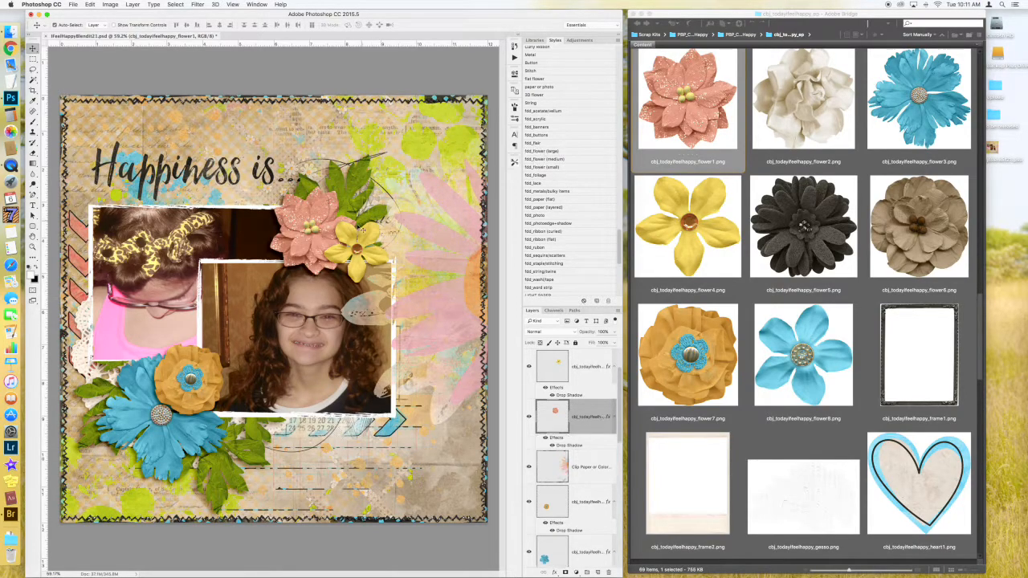
- Recolor the coral flower pink with Color Balance, setting Magenta–Green to about -92, and nudge the pink and yellow flowers slightly left
click(110, 4)
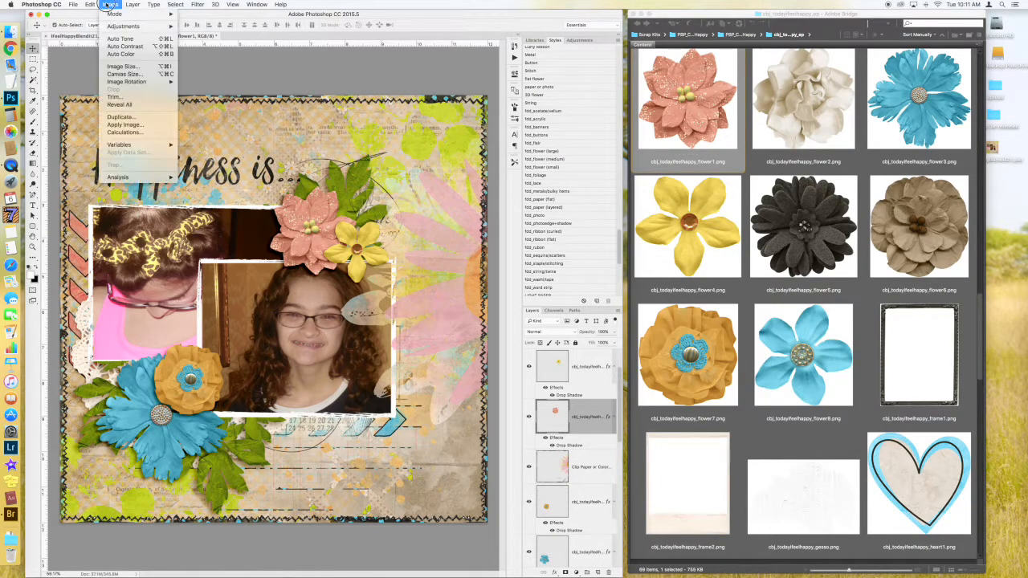
mouse_move(121, 27)
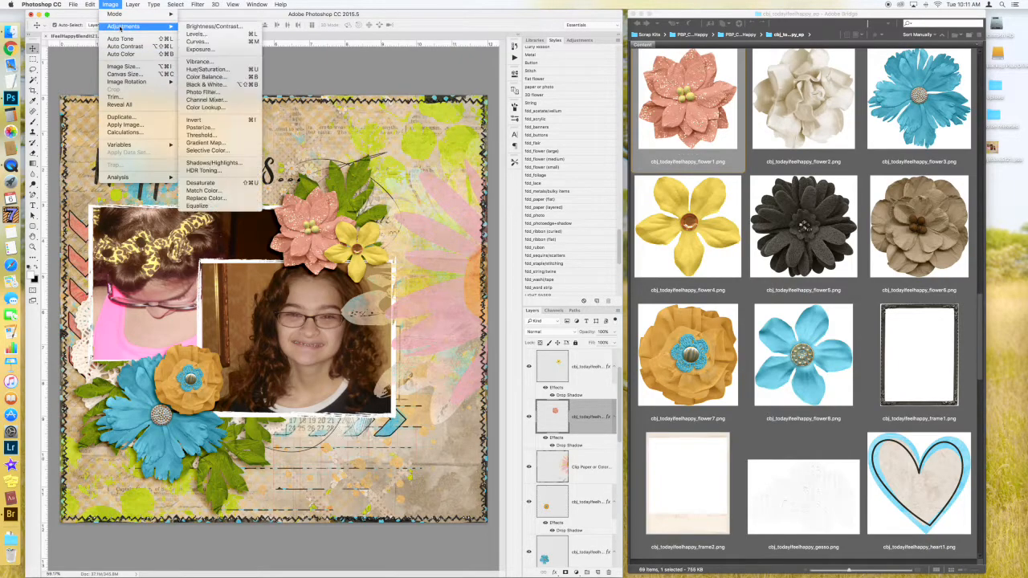
click(206, 77)
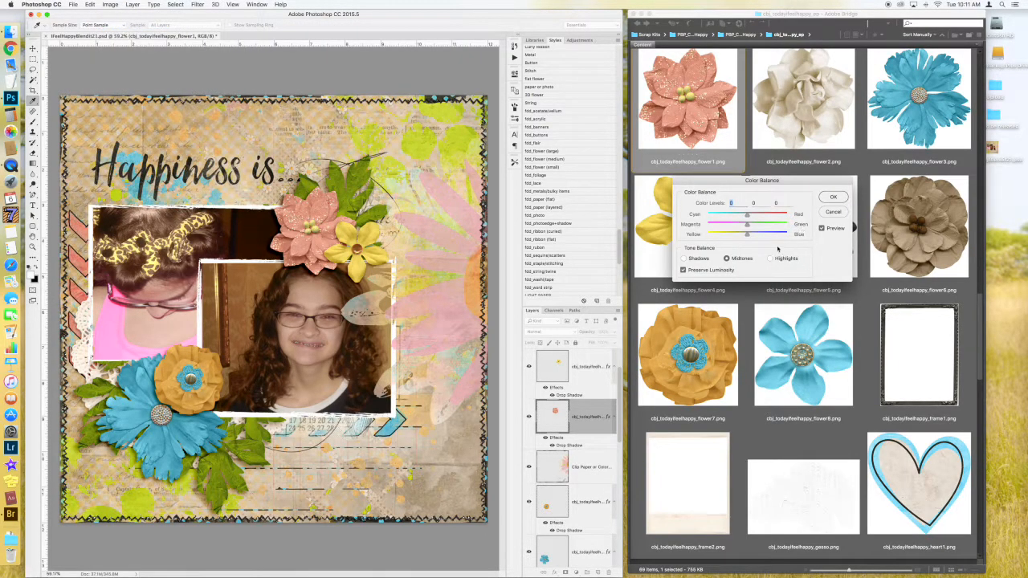
drag(746, 225, 710, 228)
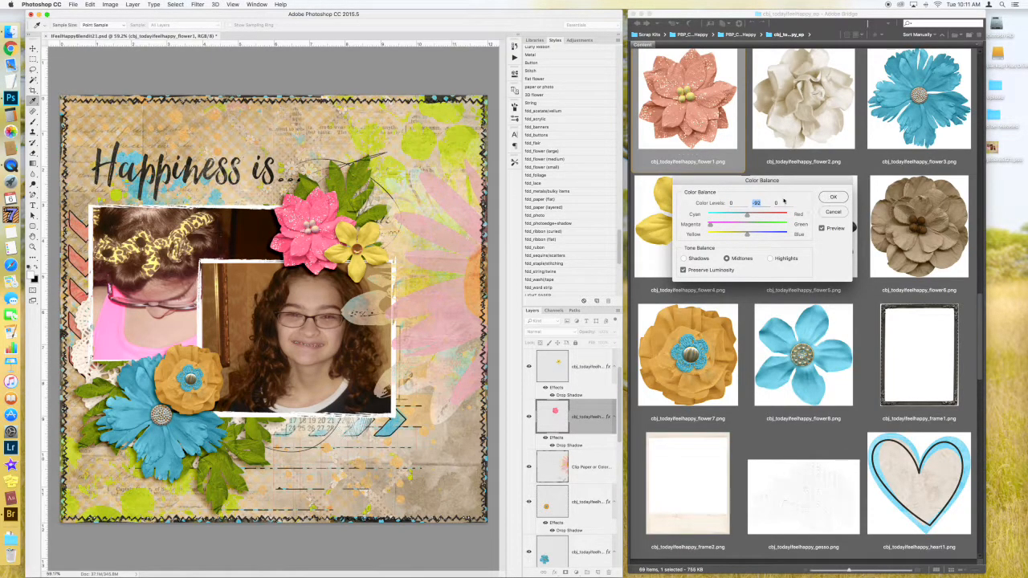
click(832, 197)
drag(338, 232, 298, 234)
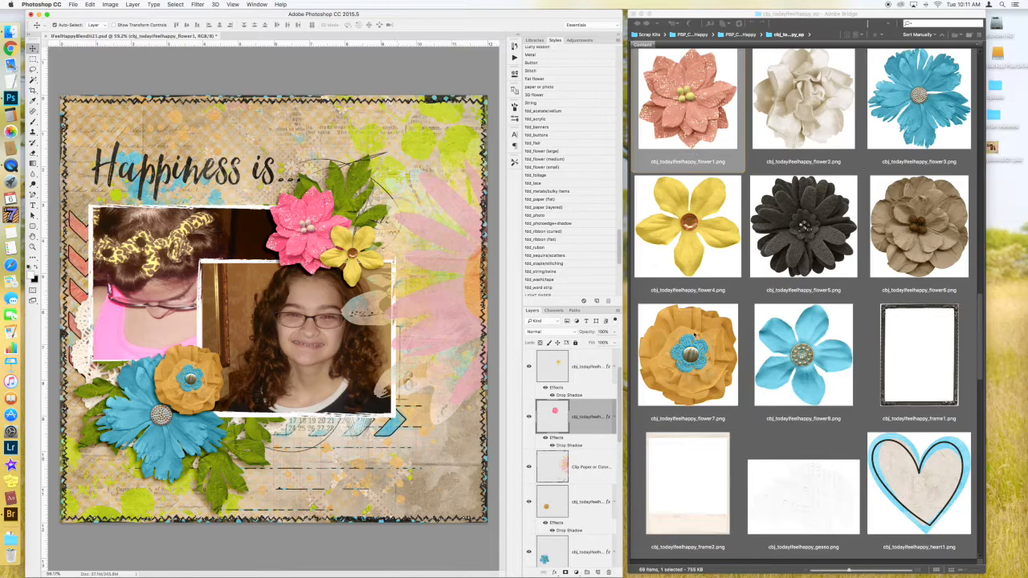
- Place cbj_todayifeelhappy_flower2.png as a small white flower above the yellow one, with the Nld_flower (medium) shadow style, and nudge the yellow flower left
drag(803, 100, 259, 331)
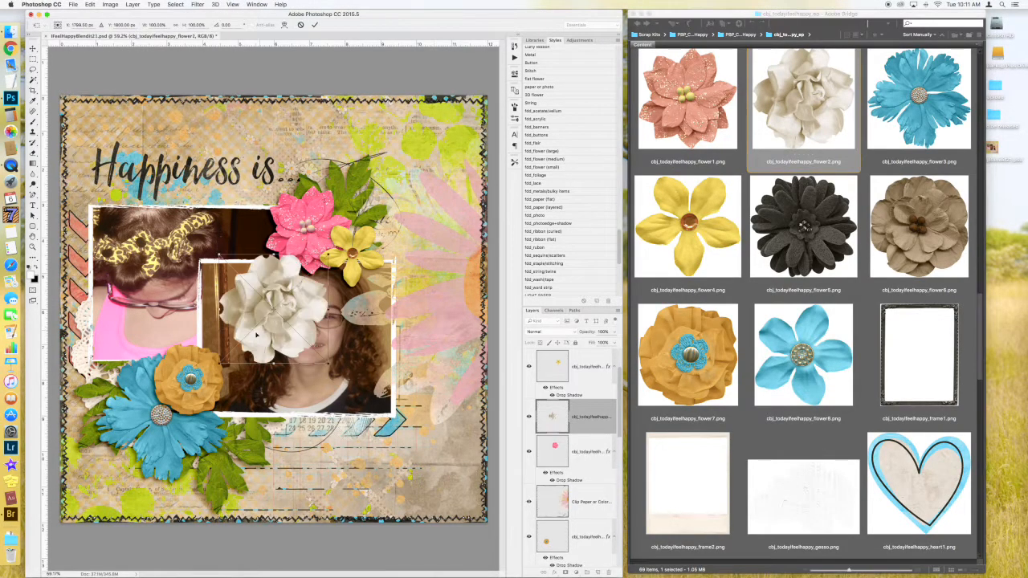
drag(220, 365, 280, 310)
key(Return)
drag(315, 277, 359, 207)
click(552, 160)
drag(361, 261, 358, 259)
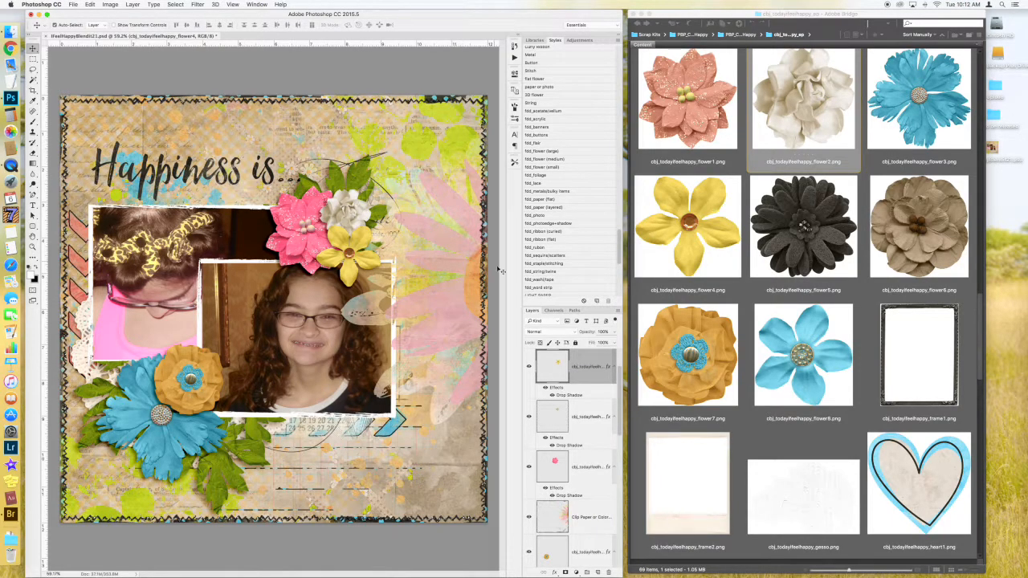
- Find cbj_todayifeelhappy_paperpunches.png in Bridge and place it on the page
click(783, 396)
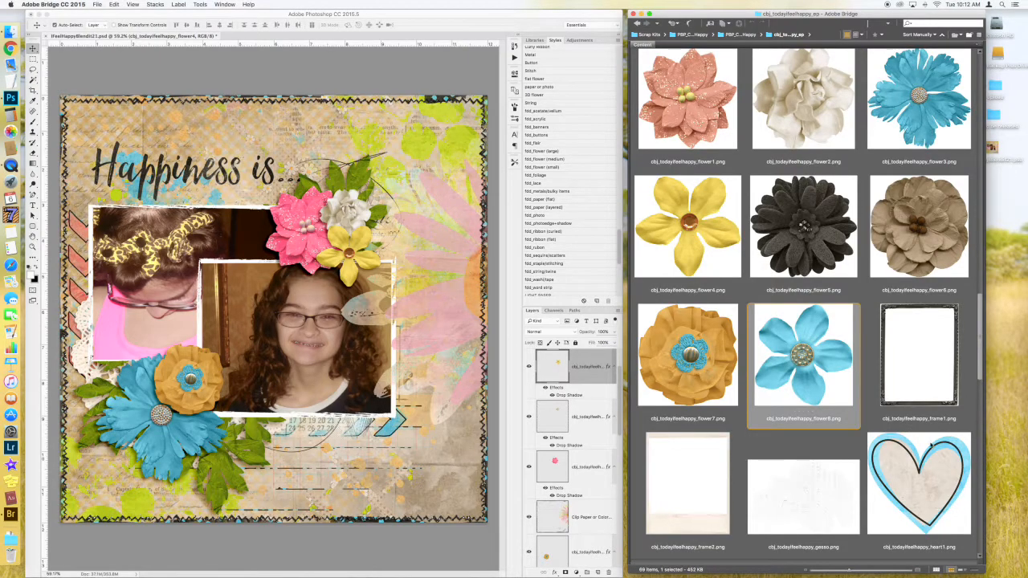
click(796, 464)
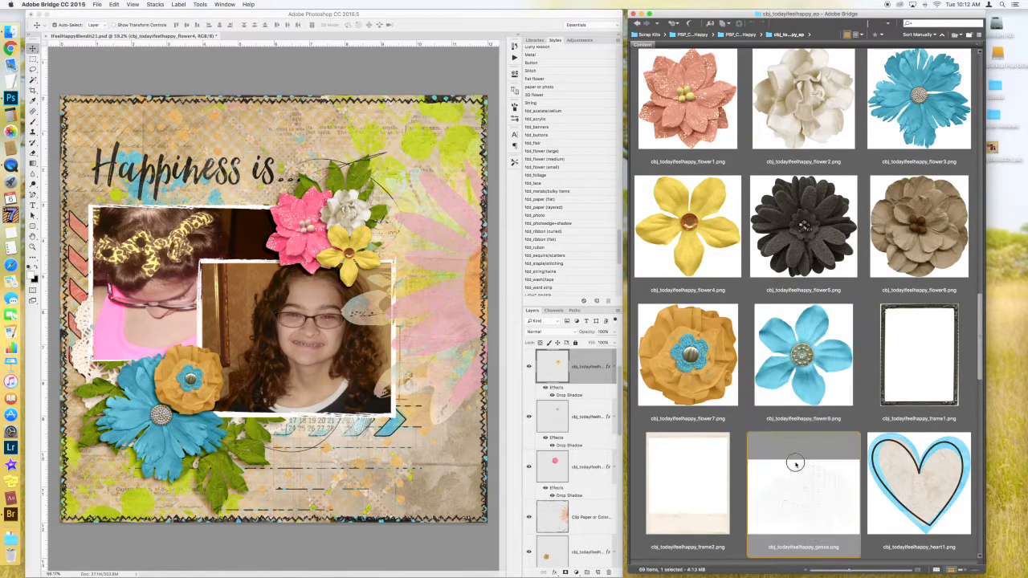
scroll(796, 463, down, 5)
scroll(797, 461, down, 2)
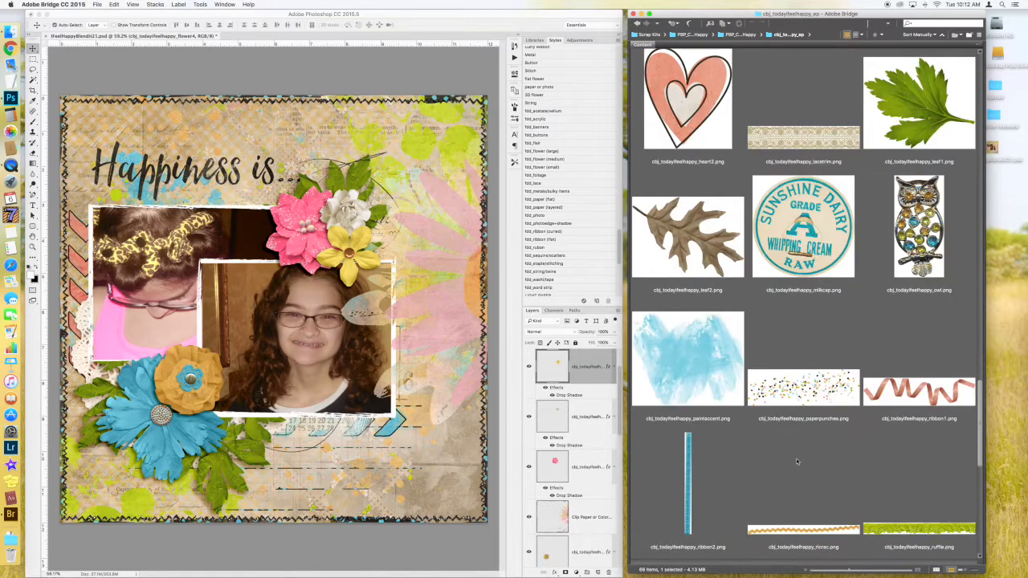
drag(768, 372, 509, 380)
key(Return)
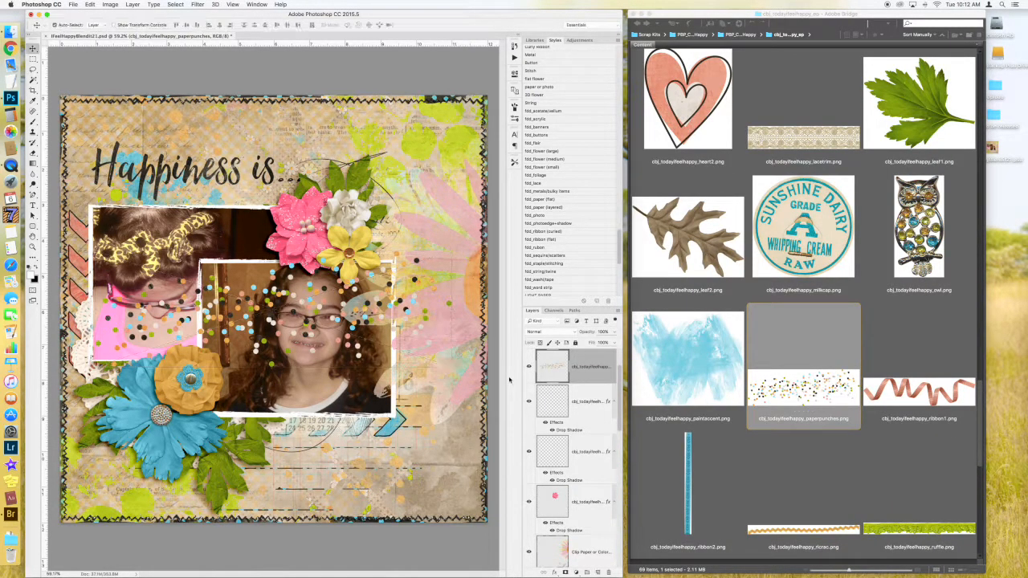
- Stack the paper punches just above the Chevrons Doodle layer, move them below the front photo, and apply the Nld_word strip shadow style
drag(574, 576, 578, 524)
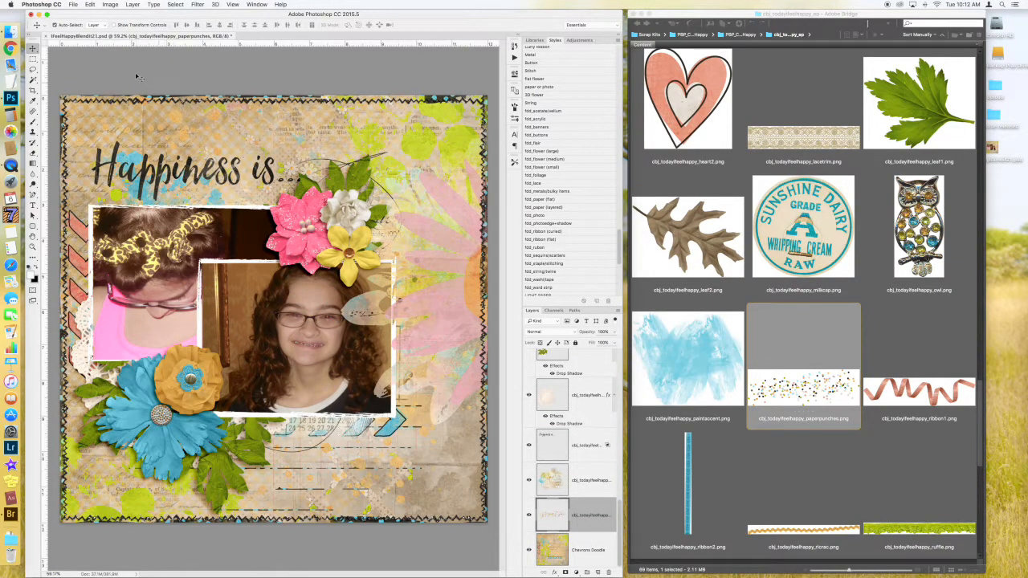
drag(399, 323, 393, 434)
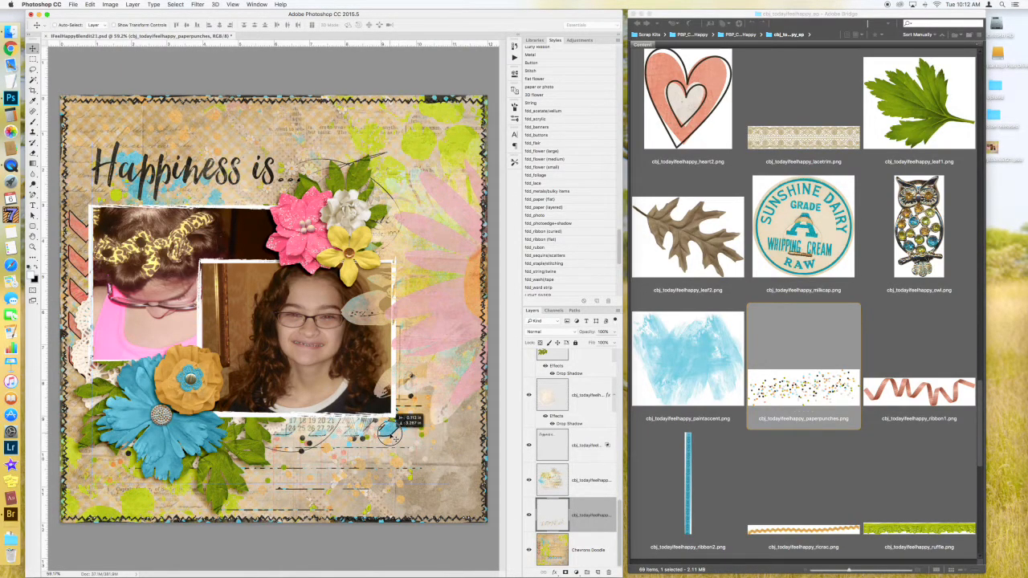
click(545, 287)
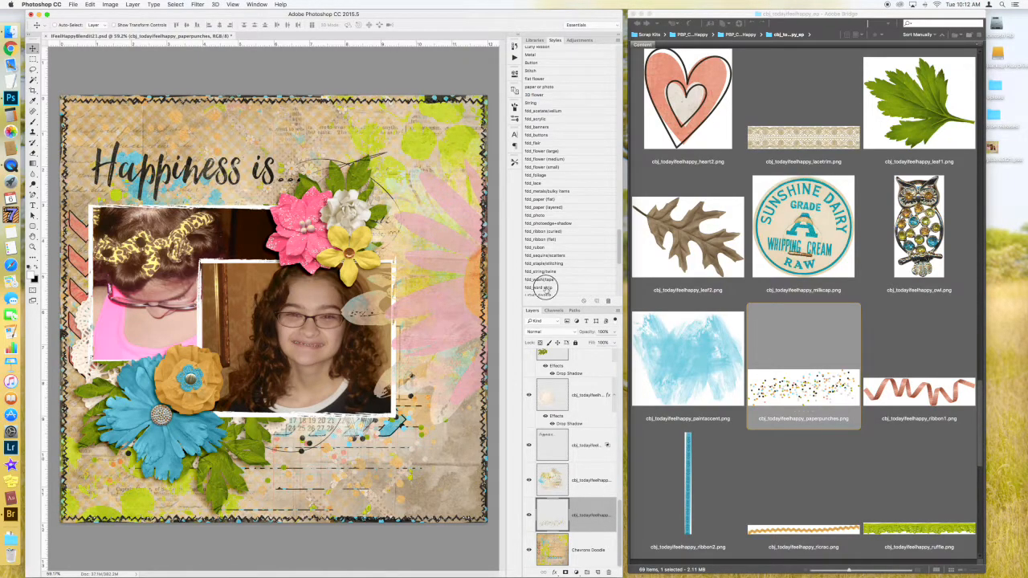
- Duplicate the paper punches up behind the upper flower cluster and stack the copy between the pink flower and Clip Paper layers
click(343, 462)
drag(344, 462, 382, 256)
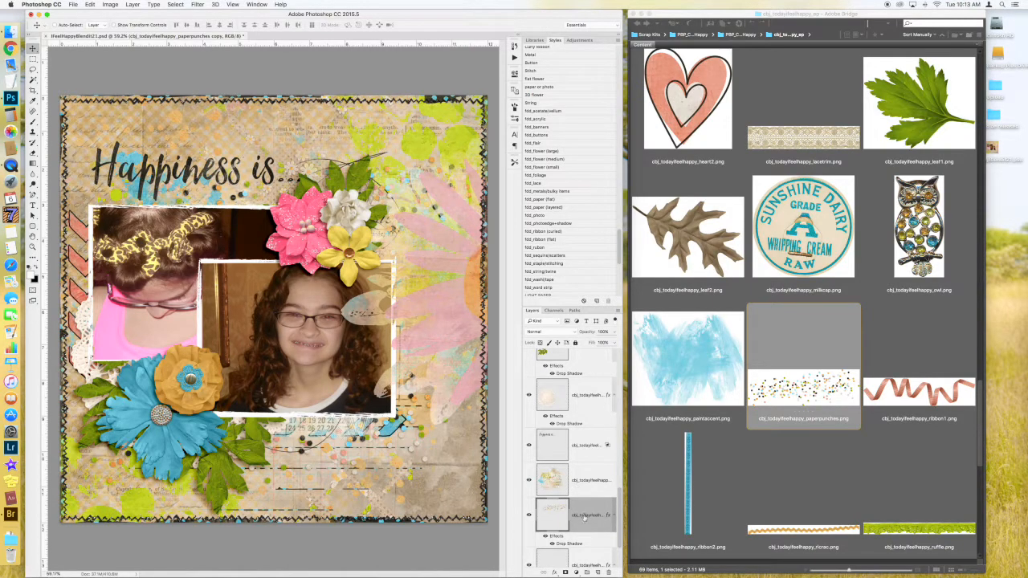
drag(584, 518, 552, 399)
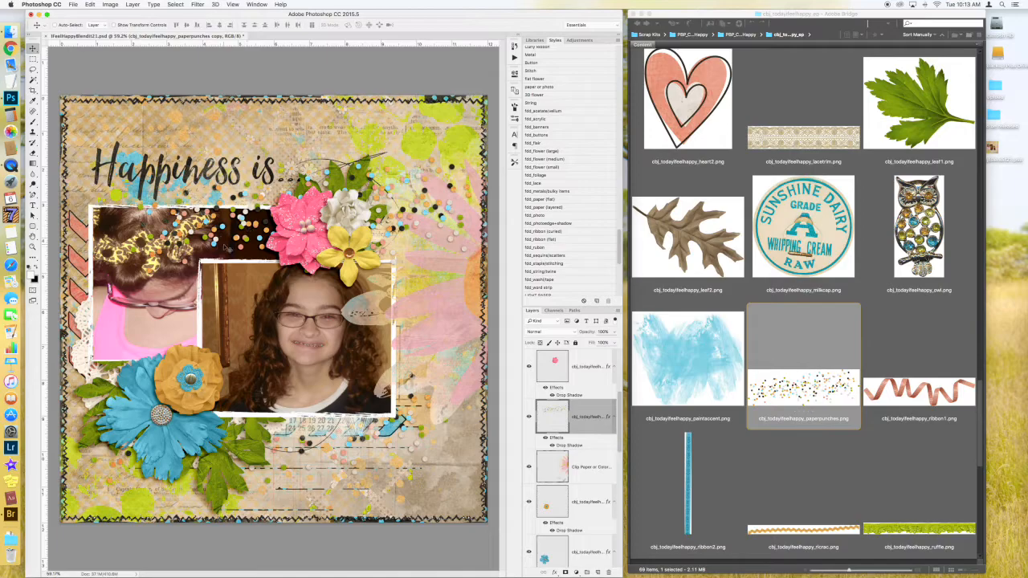
- Delete the copied paper punches covering the upper photo, title, and leaves, keeping only those right of the upper flower cluster
click(33, 59)
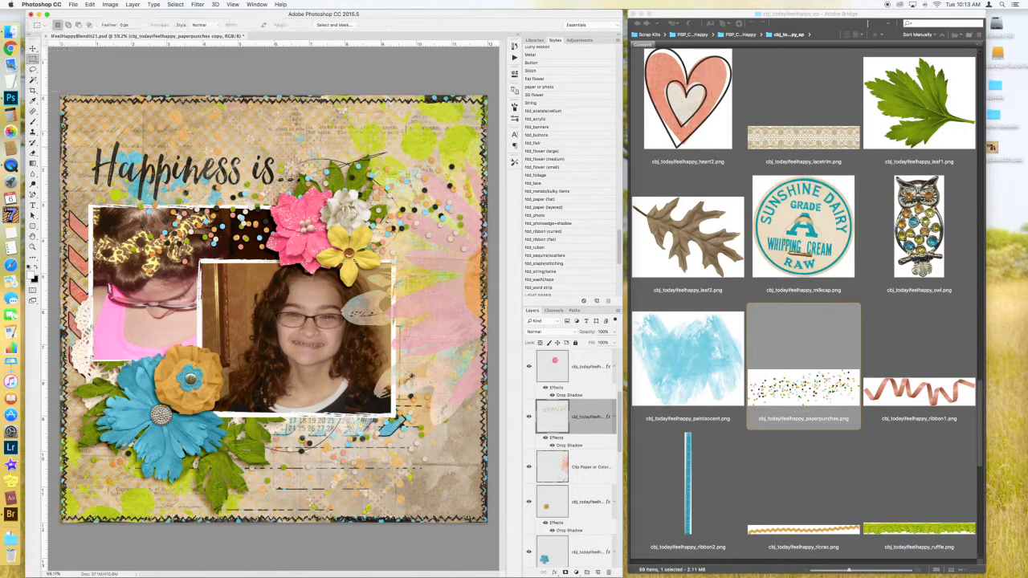
drag(67, 128, 283, 318)
key(Delete)
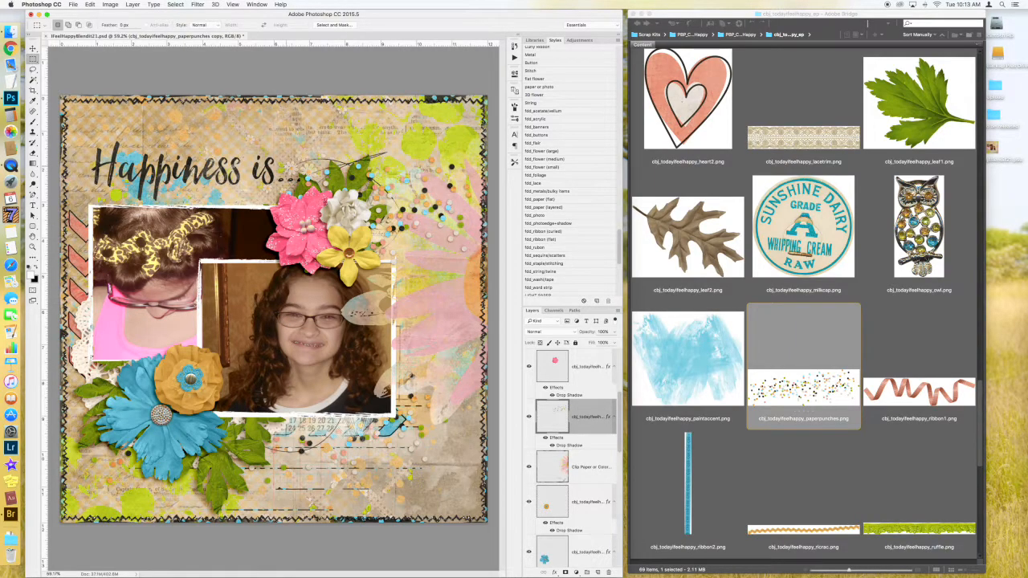
drag(254, 145, 377, 219)
drag(375, 206, 383, 217)
drag(368, 211, 391, 264)
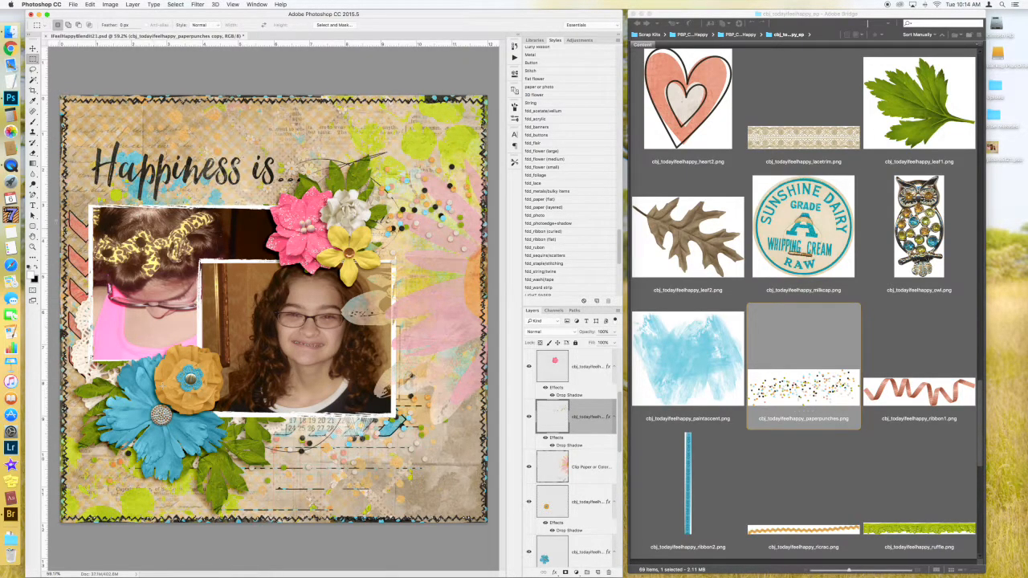
click(33, 48)
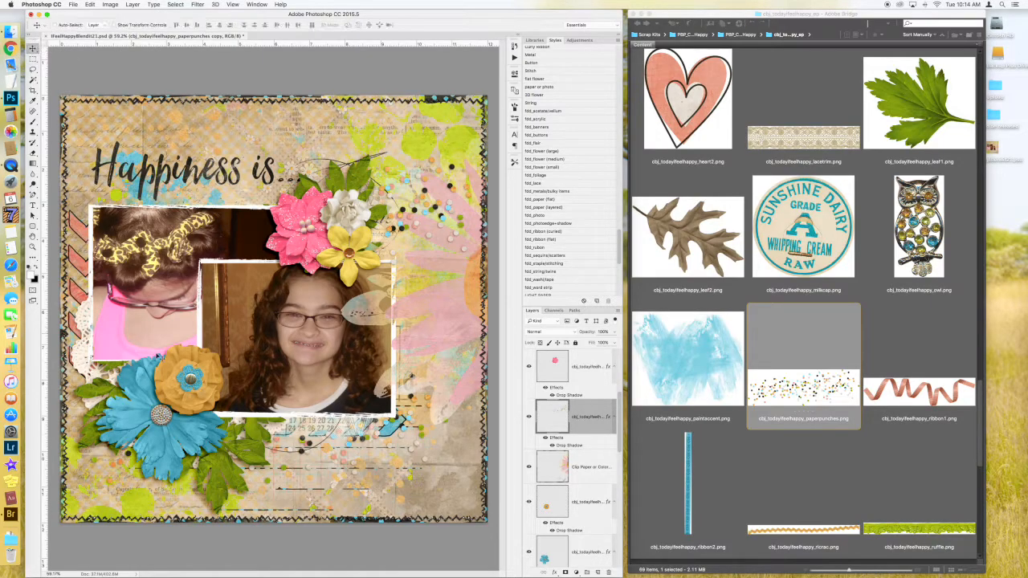
key(ctrl+t)
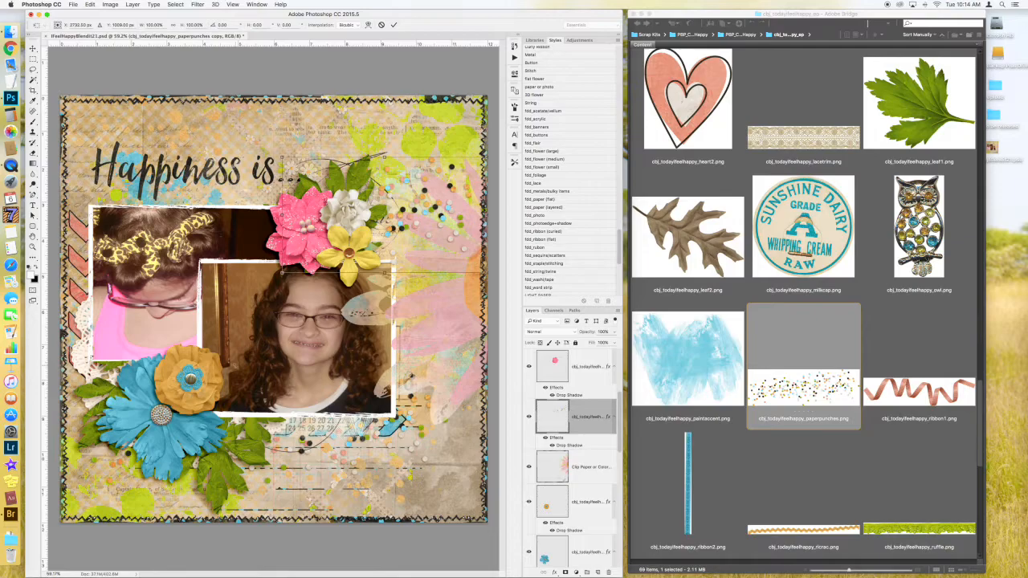
key(Return)
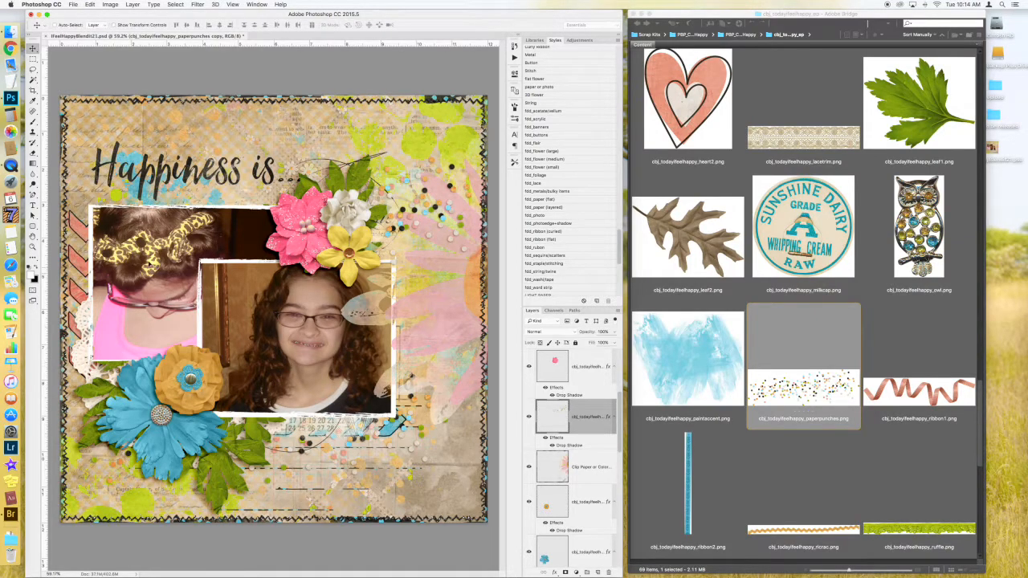
- Turn layer auto-selection on, scale down the large blue flower in the lower cluster, and nudge it slightly up and right
click(78, 27)
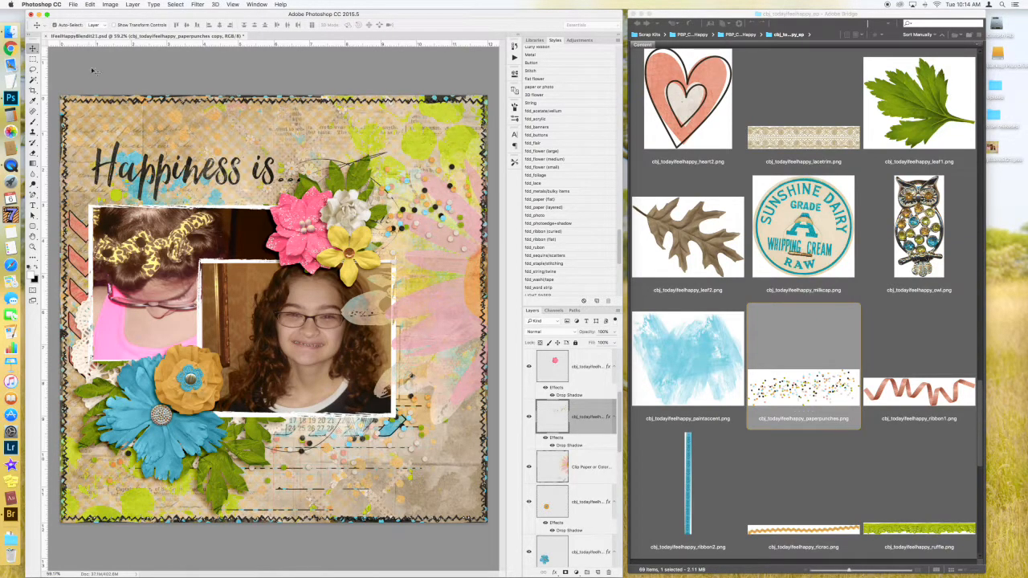
click(140, 407)
key(ctrl+t)
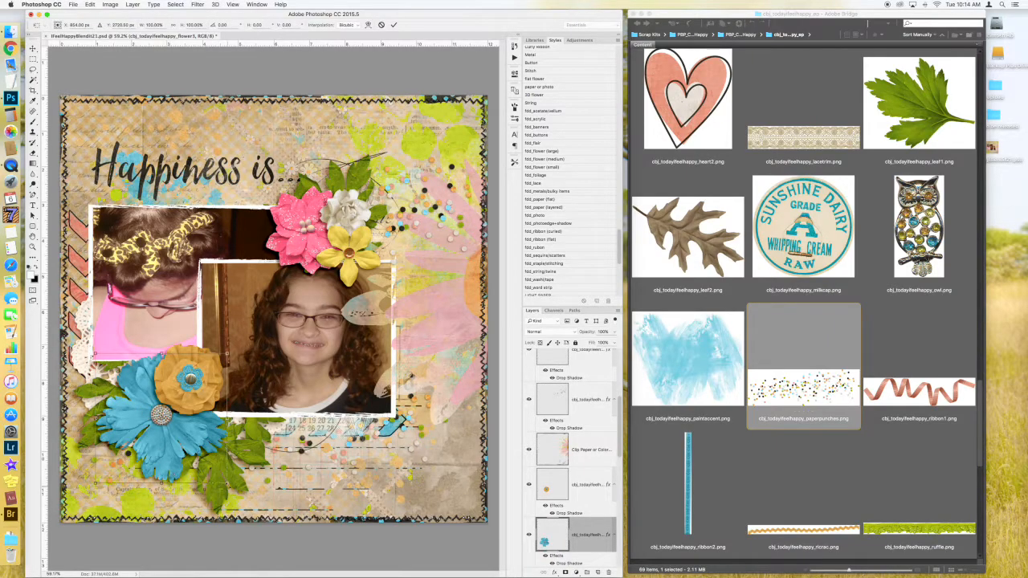
drag(227, 485, 206, 464)
key(Return)
drag(153, 423, 155, 421)
- Move the lower leafy branch up and left under the blue flower, and slightly nudge the left branch and orange flower
drag(209, 463, 184, 447)
drag(94, 424, 95, 424)
drag(190, 376, 191, 375)
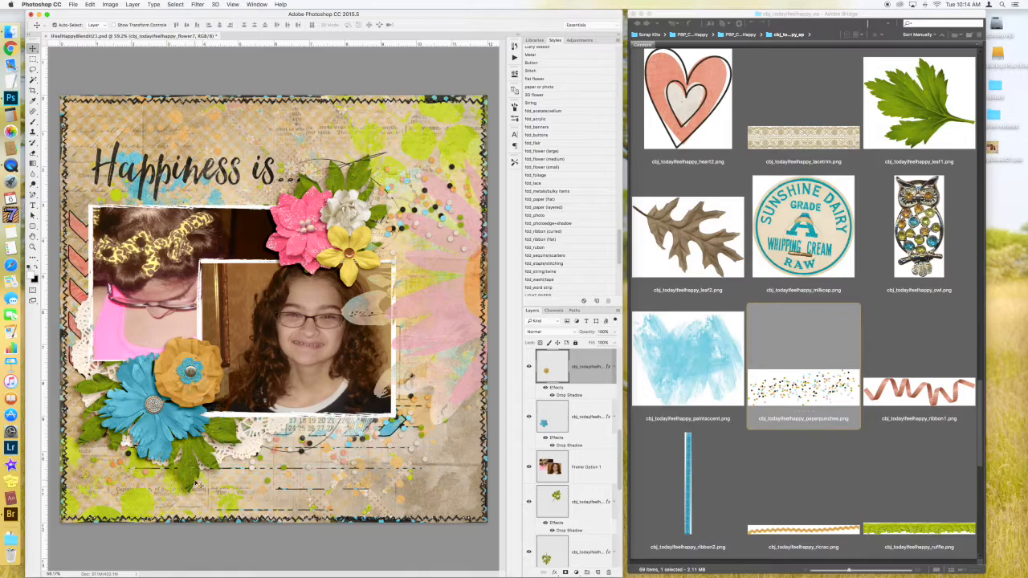
- Duplicate the small white flower onto the lower cluster beside the blue flower, and select the pink flower
drag(371, 222, 192, 421)
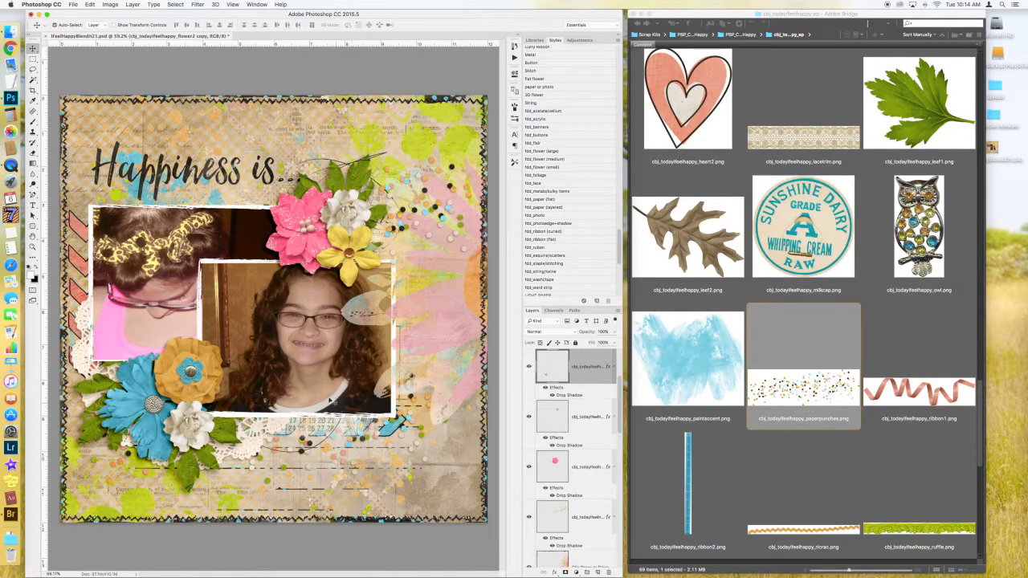
click(299, 217)
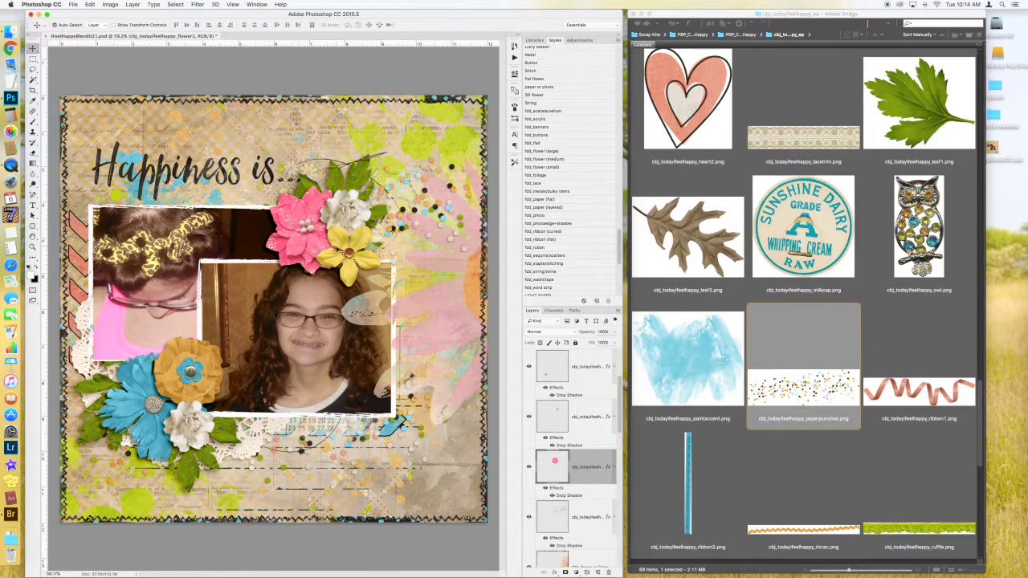
- Select the white and yellow flowers together with the pink one in the upper cluster and nudge the group slightly
click(345, 232)
shift+click(354, 199)
mouse_move(350, 211)
mouse_down()
mouse_move(361, 213)
mouse_move(349, 209)
mouse_up()
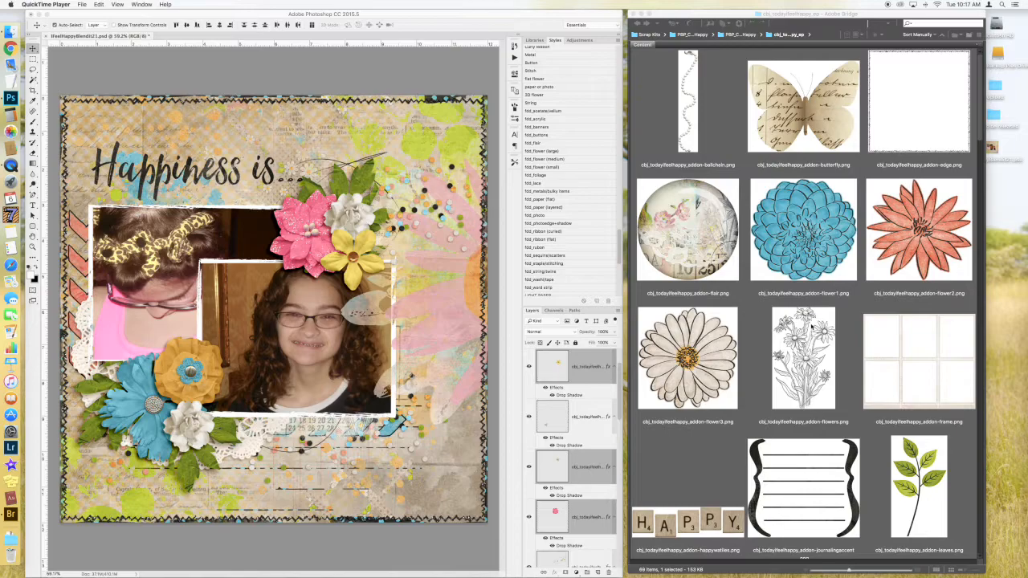
- Find the bee in the kit elements, place it on the page, and scale it down to a small accent
scroll(852, 328, down, 5)
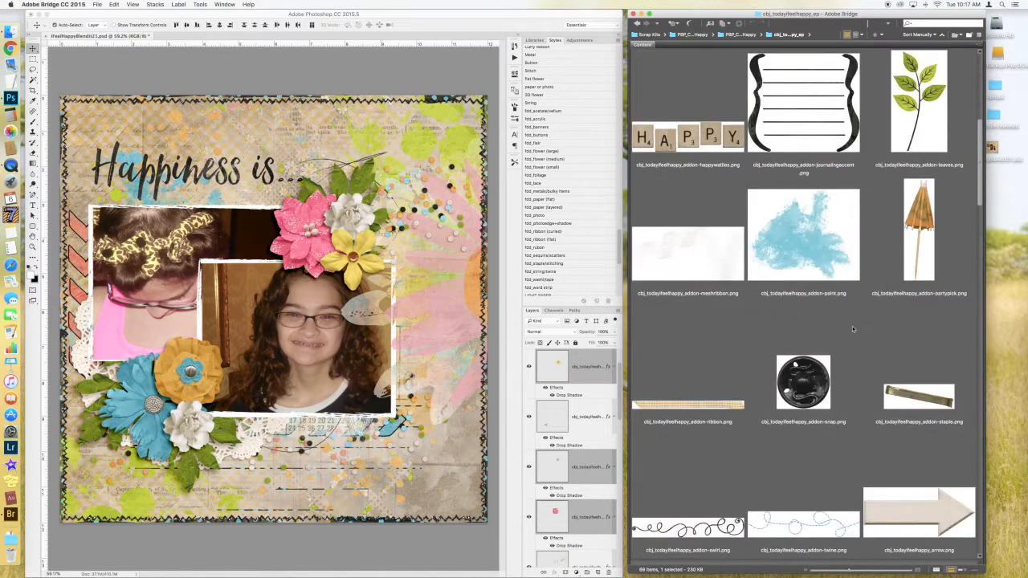
scroll(853, 328, down, 3)
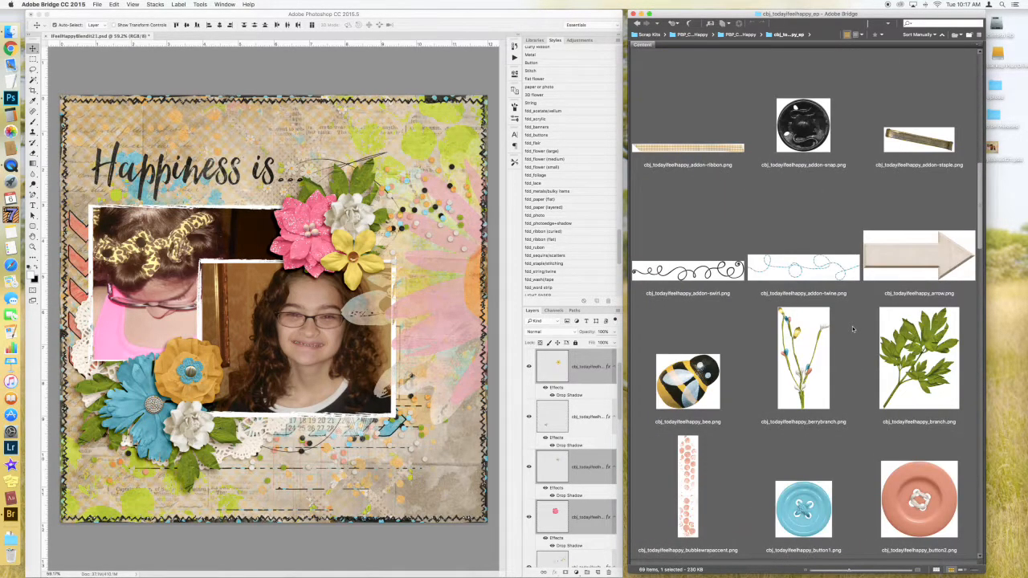
scroll(852, 328, down, 2)
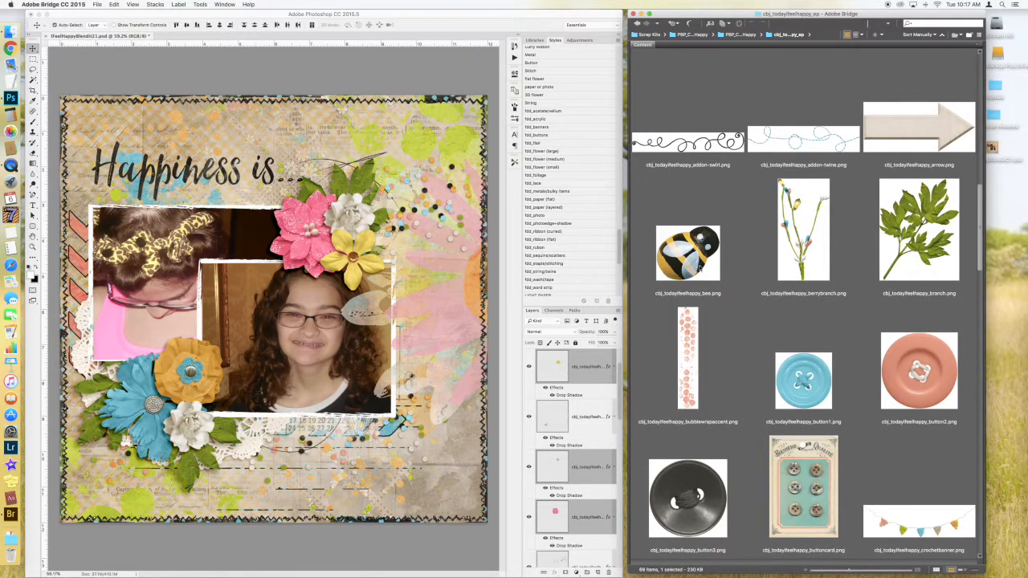
click(698, 270)
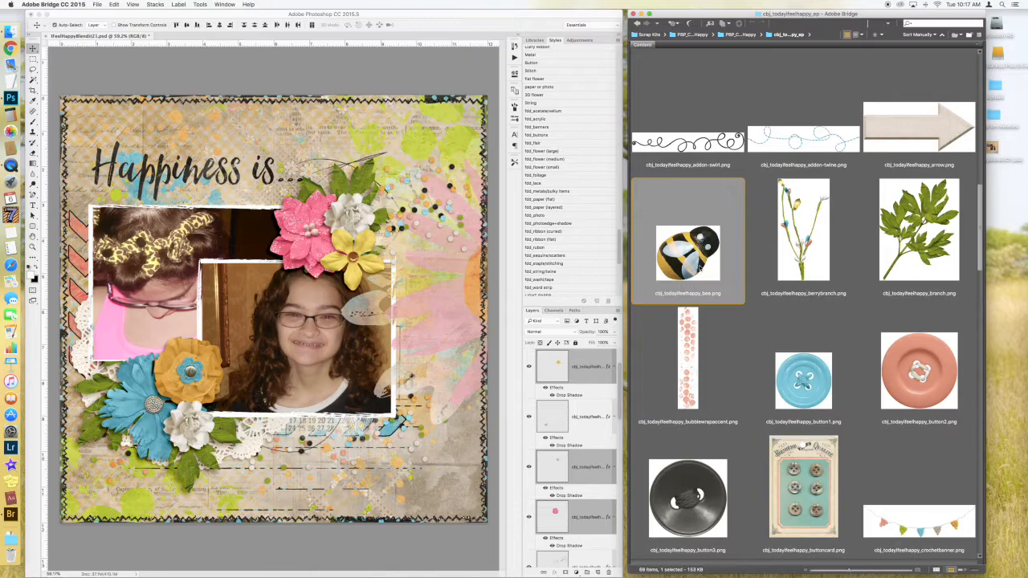
drag(698, 270, 273, 309)
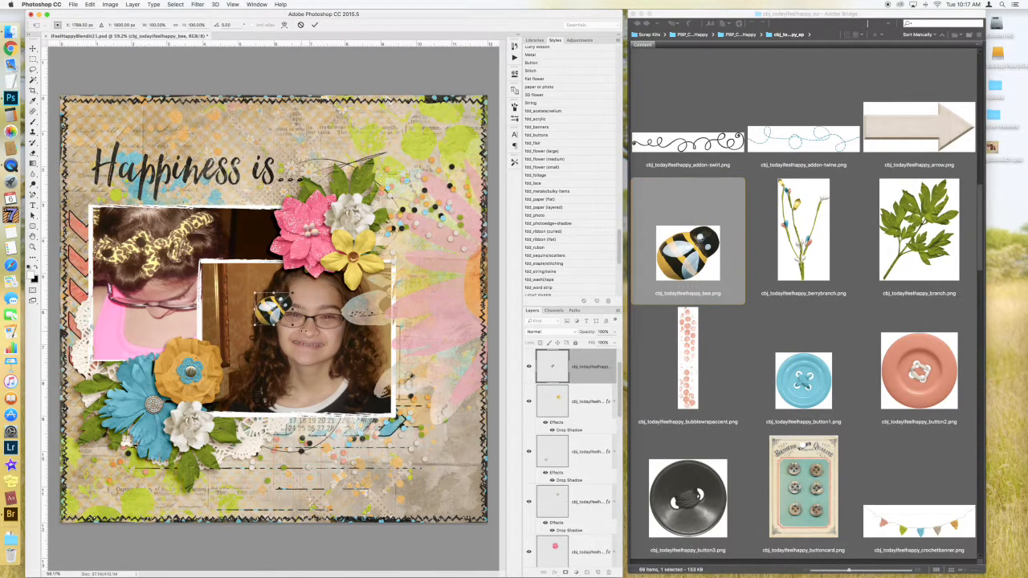
drag(291, 324, 259, 276)
key(Return)
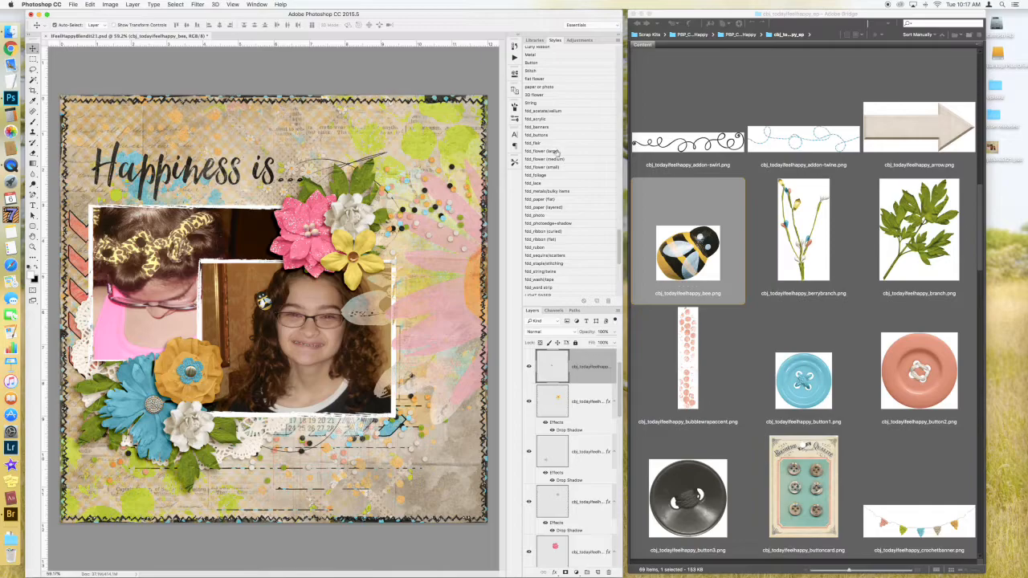
- Apply a drop shadow style to the bee and move it to the lower-left edge of the lower flower cluster
click(550, 199)
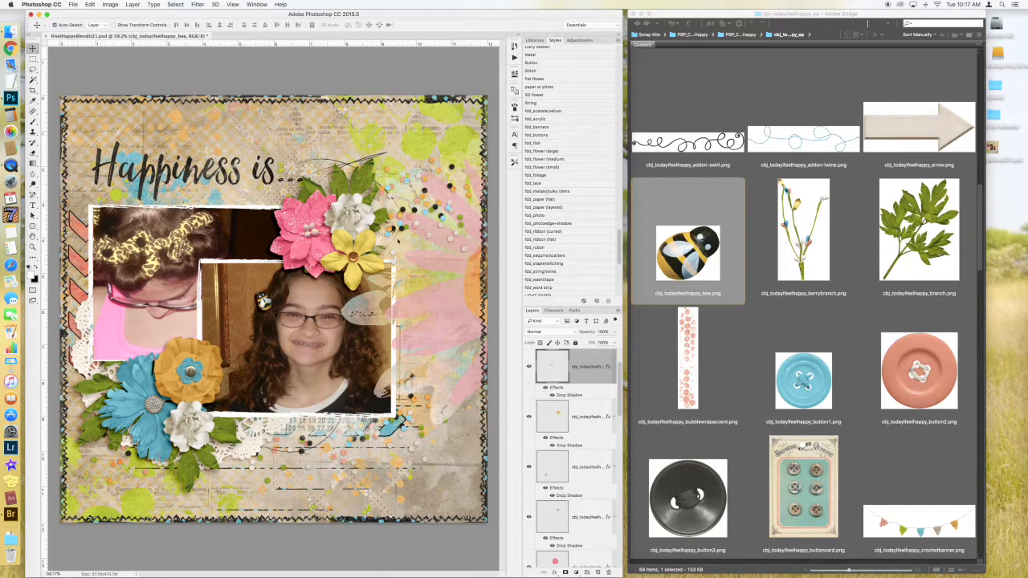
click(255, 309)
click(263, 304)
drag(259, 304, 102, 452)
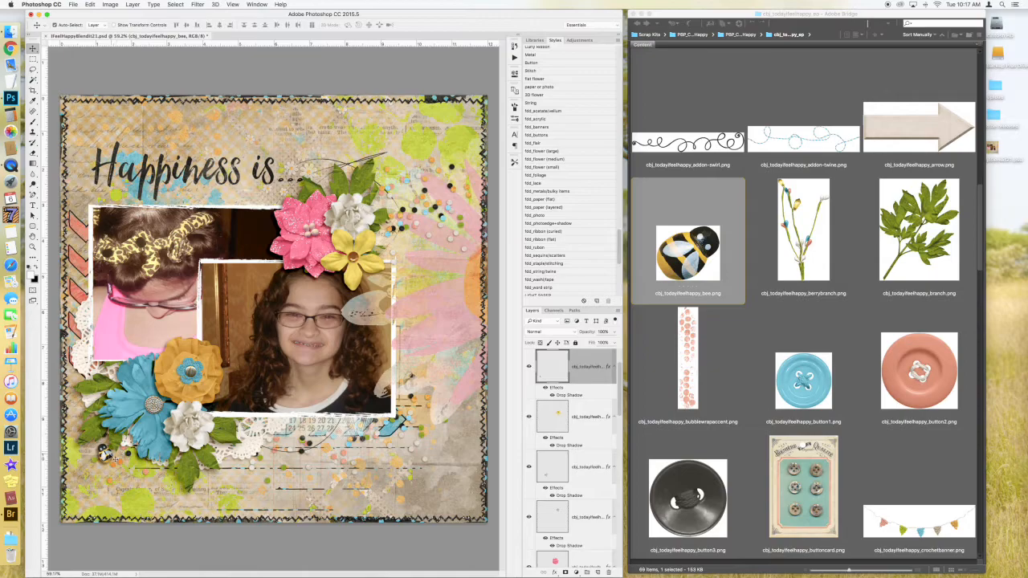
- Duplicate the bee onto the upper part of the pink flower and rotate the copy
drag(106, 453, 297, 211)
key(super+t)
drag(324, 211, 315, 236)
key(Return)
- Try the berry branch from the kit, layered beneath the photo frames, rotated and tucked behind the upper flower cluster
click(805, 261)
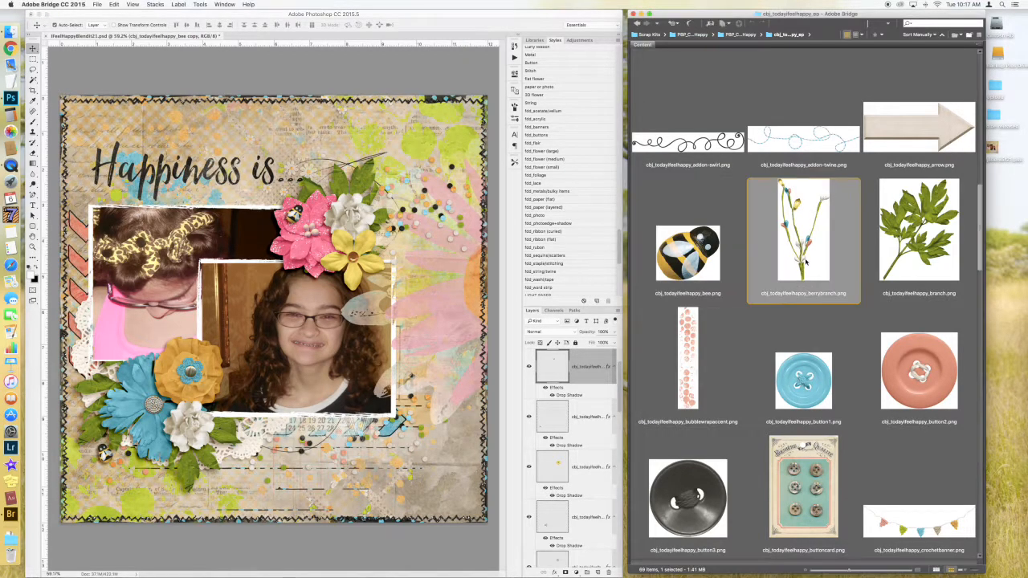
click(374, 207)
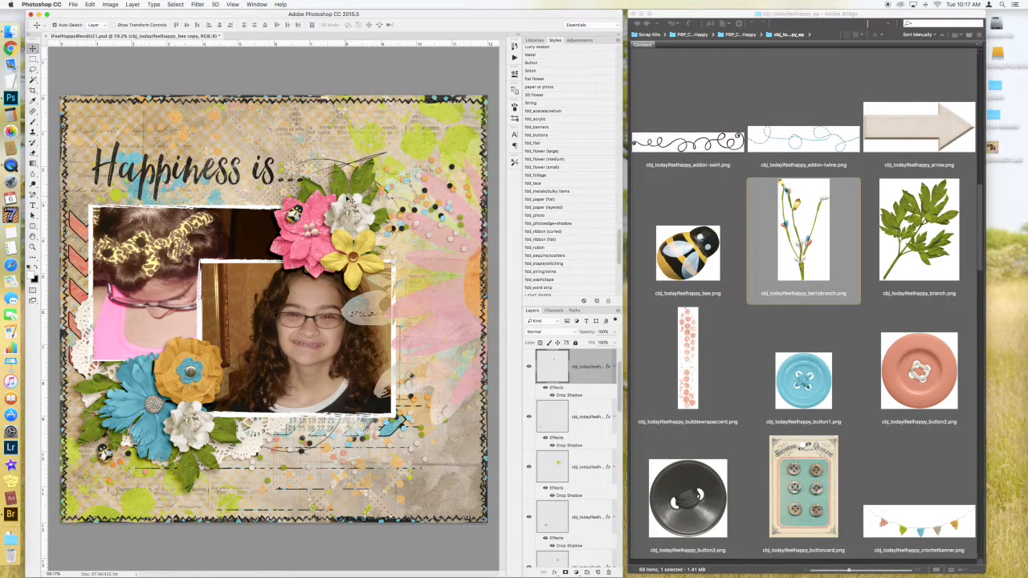
click(348, 191)
drag(781, 250, 329, 279)
drag(386, 323, 335, 405)
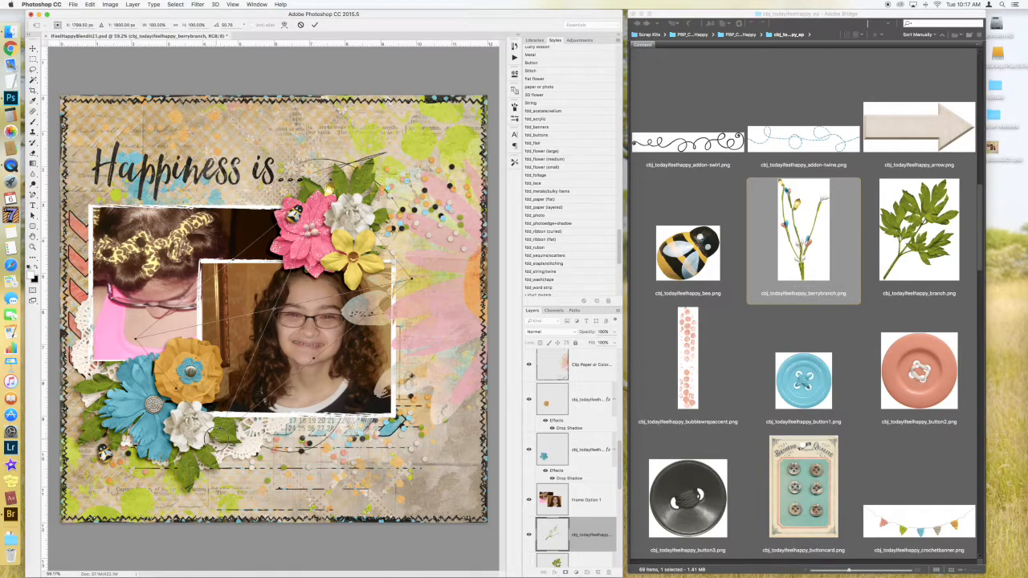
drag(211, 437, 330, 242)
drag(463, 249, 474, 270)
key(Return)
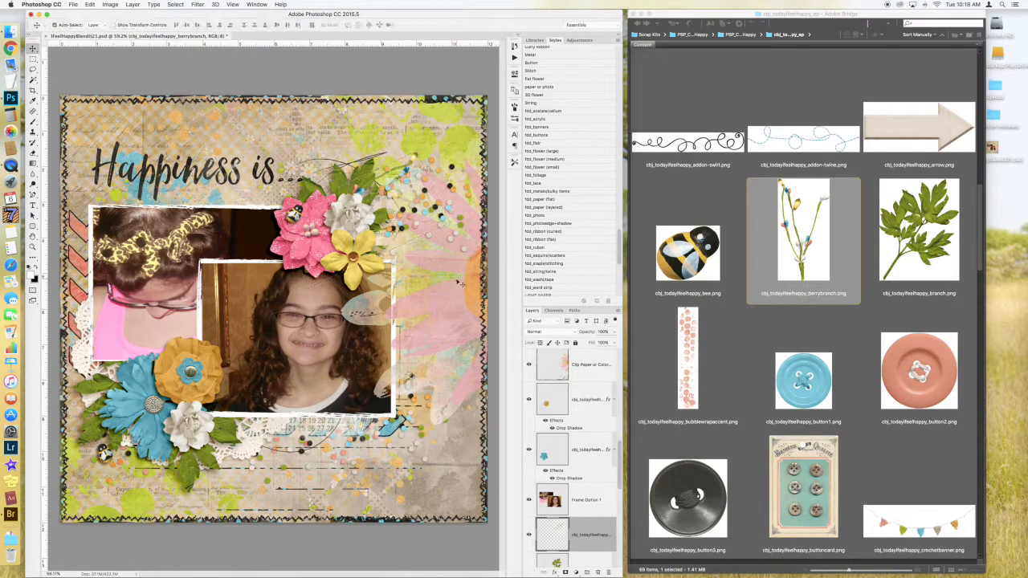
- Add a shadow style to the berry branch, try it rotated at the lower flower cluster, and delete it
click(542, 192)
drag(418, 161, 249, 422)
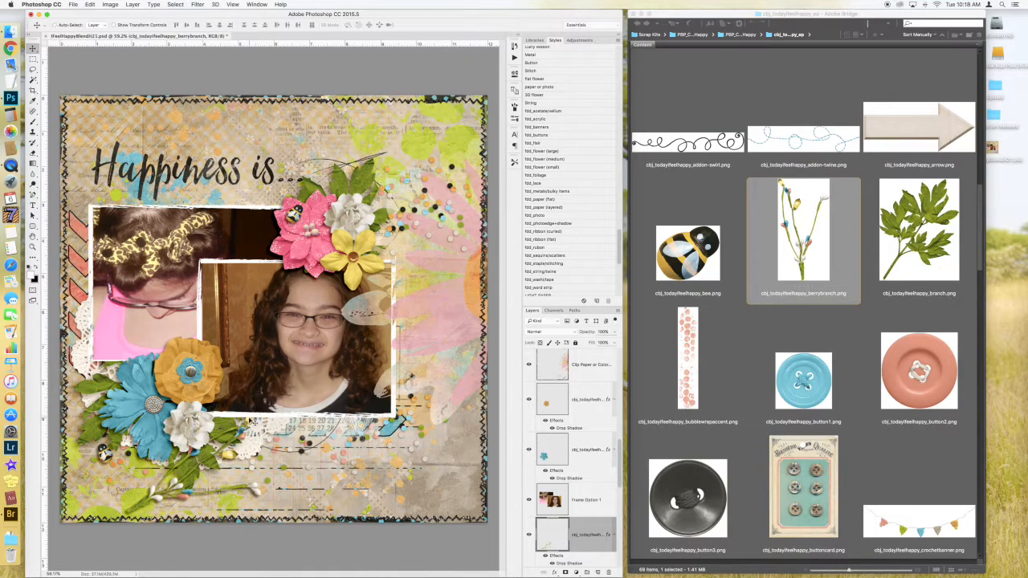
key(ctrl+t)
drag(277, 512, 121, 444)
key(Return)
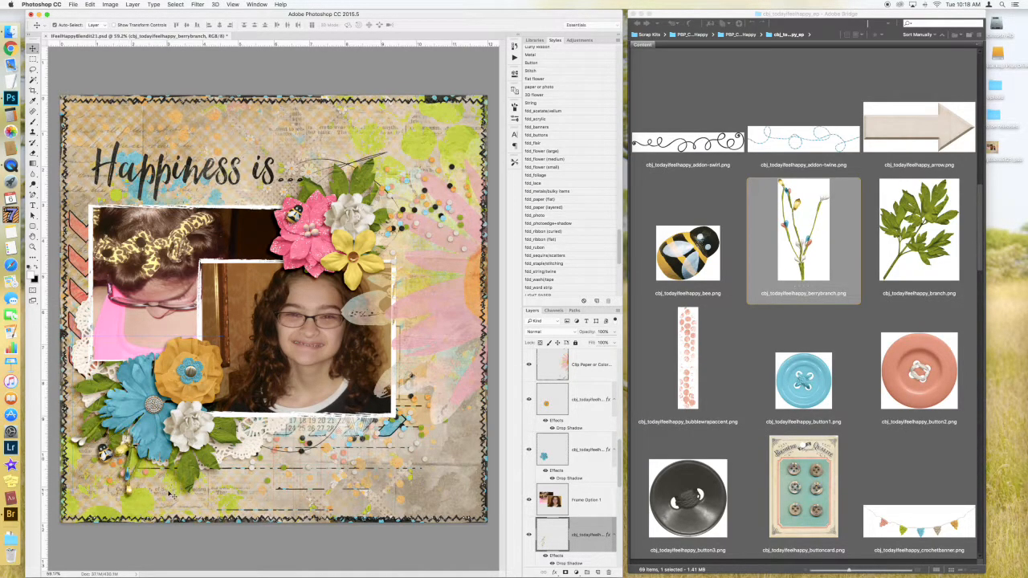
key(Delete)
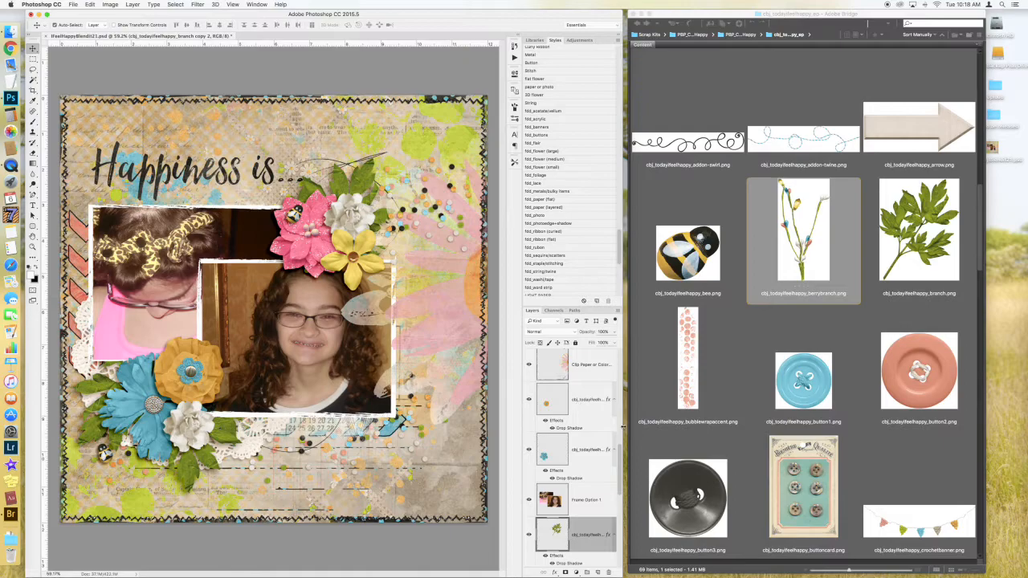
- Place the small blue button from the kit, apply the hld_buttons style, and move it to the page's upper-right corner
drag(794, 373, 323, 124)
key(Return)
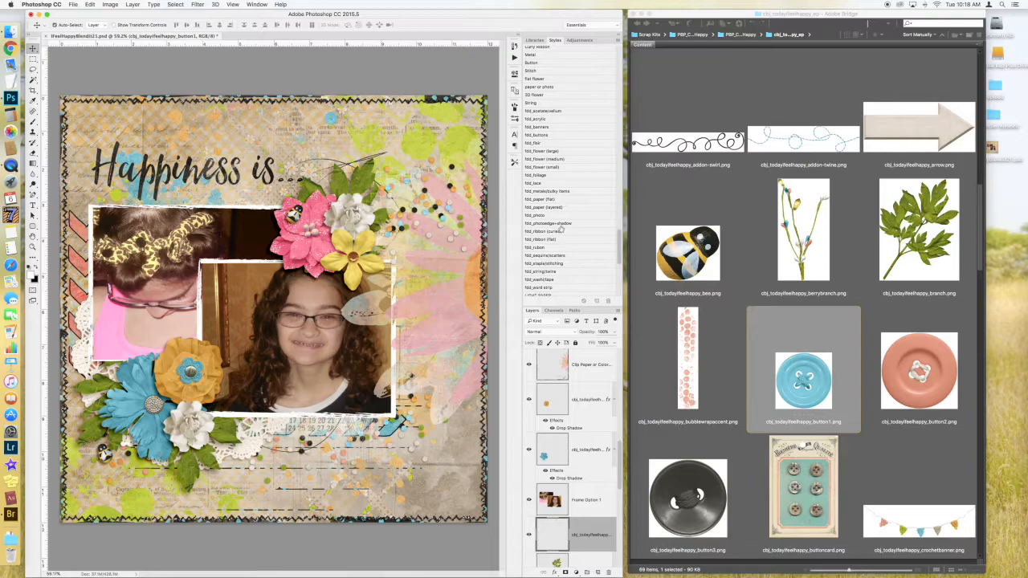
click(538, 135)
drag(331, 121, 448, 110)
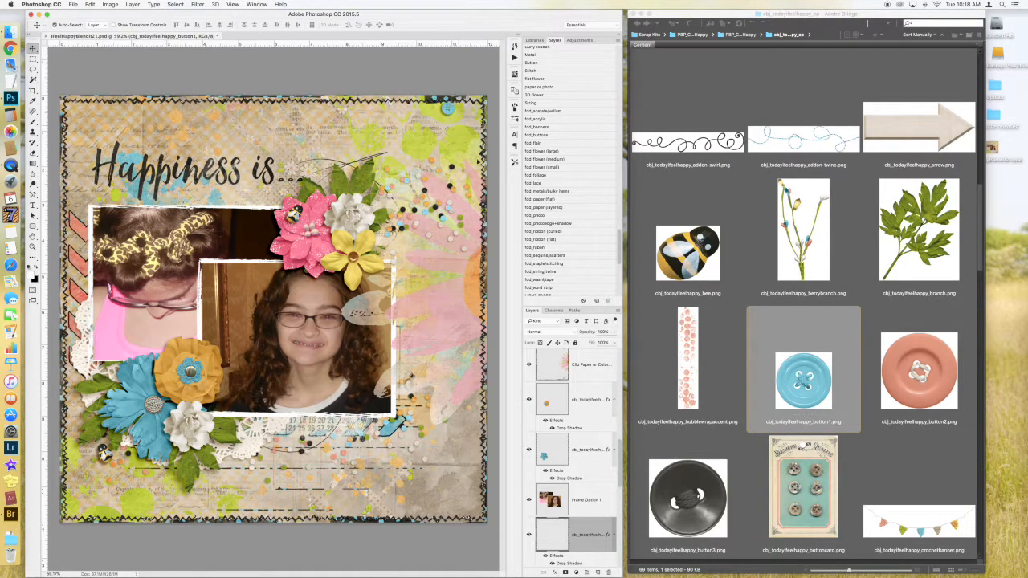
- Bring the blue button's layer to the top of the stack and move the button to the page's upper-left corner
drag(582, 535, 578, 353)
click(446, 196)
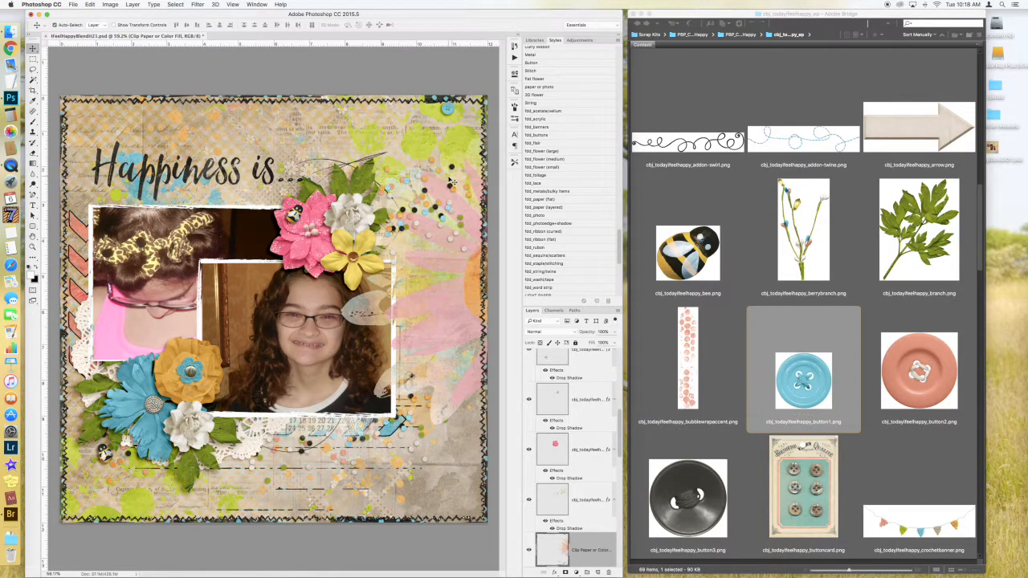
drag(447, 112, 88, 81)
drag(91, 111, 71, 105)
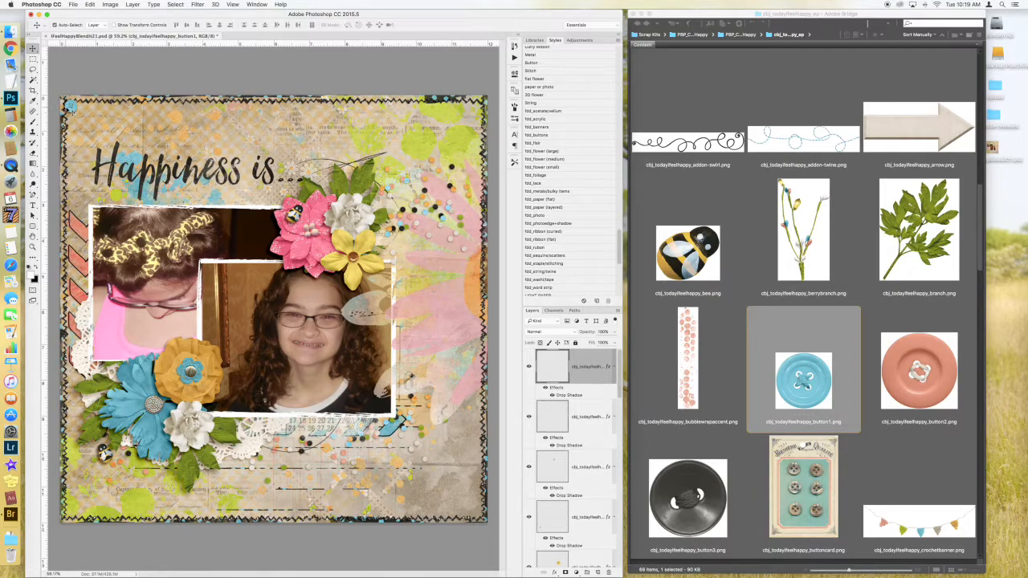
- Resize the blue button and arrange copies below the lower cluster, beside the yellow flower, and above the title
key(super+t)
drag(78, 112, 162, 500)
key(Return)
drag(153, 492, 256, 149)
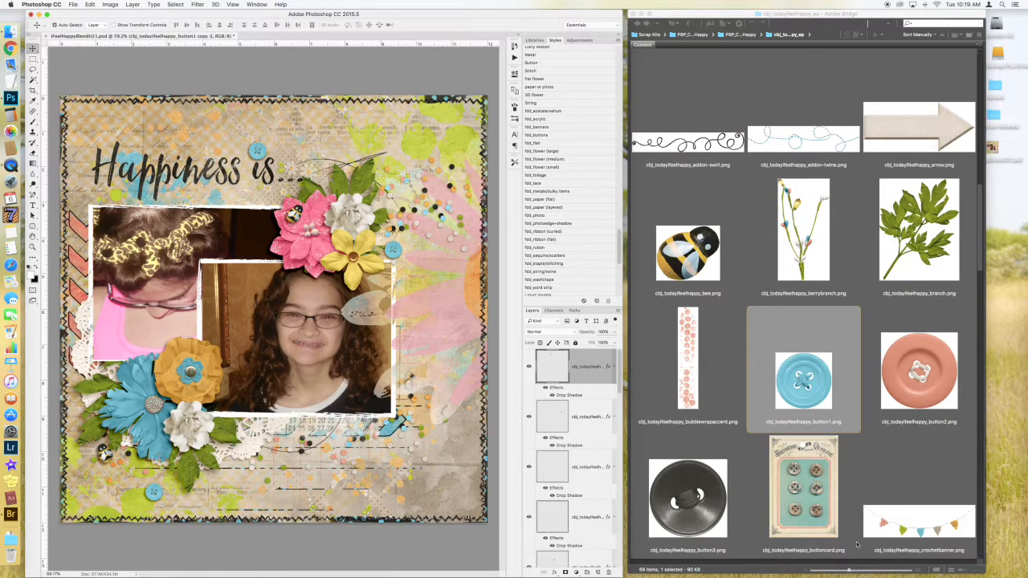
- Place the crochet banner just above the background transfer layer, scale it to about 73%, and position it below the photos
click(884, 495)
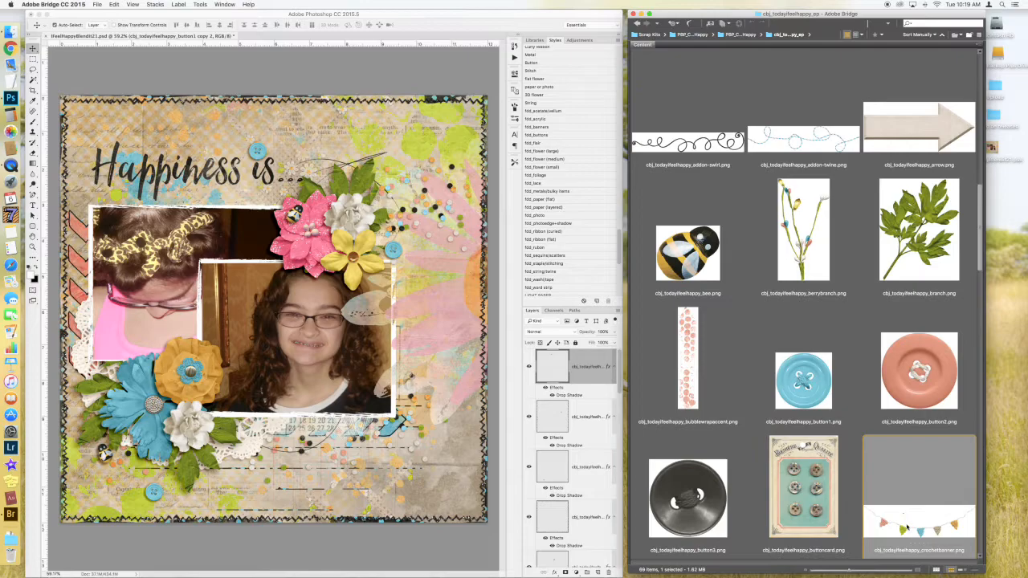
click(339, 432)
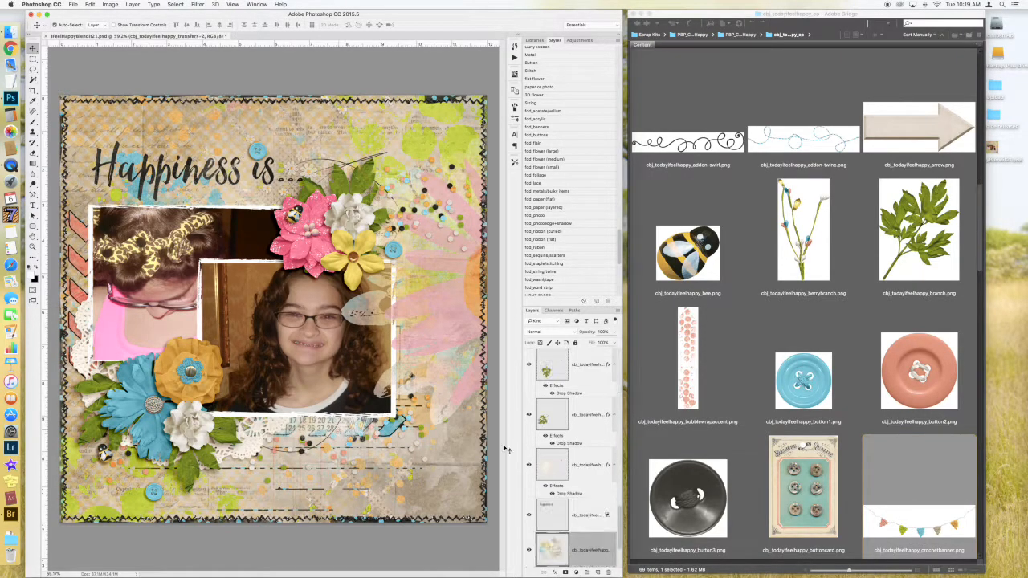
drag(270, 434, 324, 450)
drag(309, 374, 273, 486)
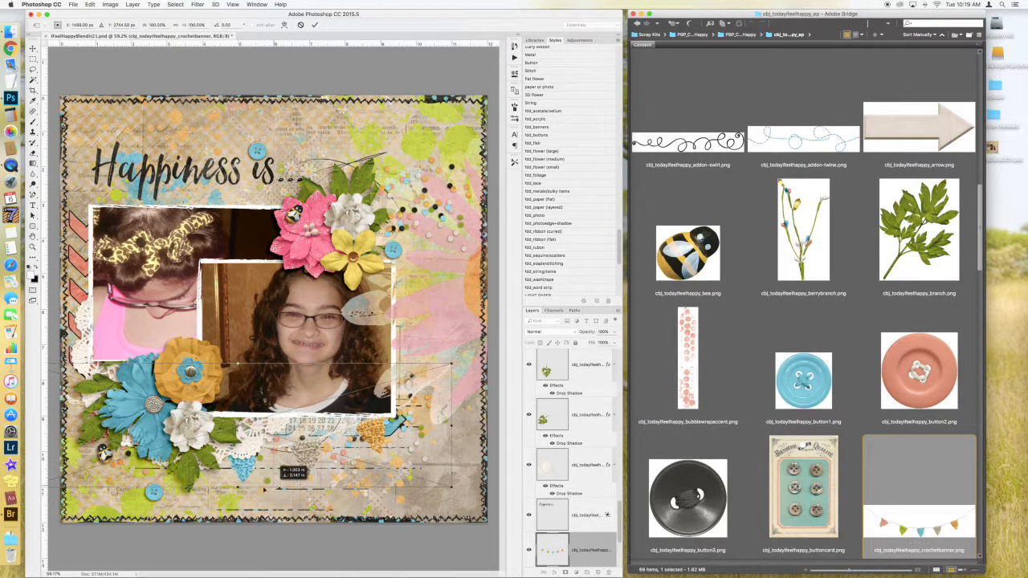
drag(452, 364, 343, 415)
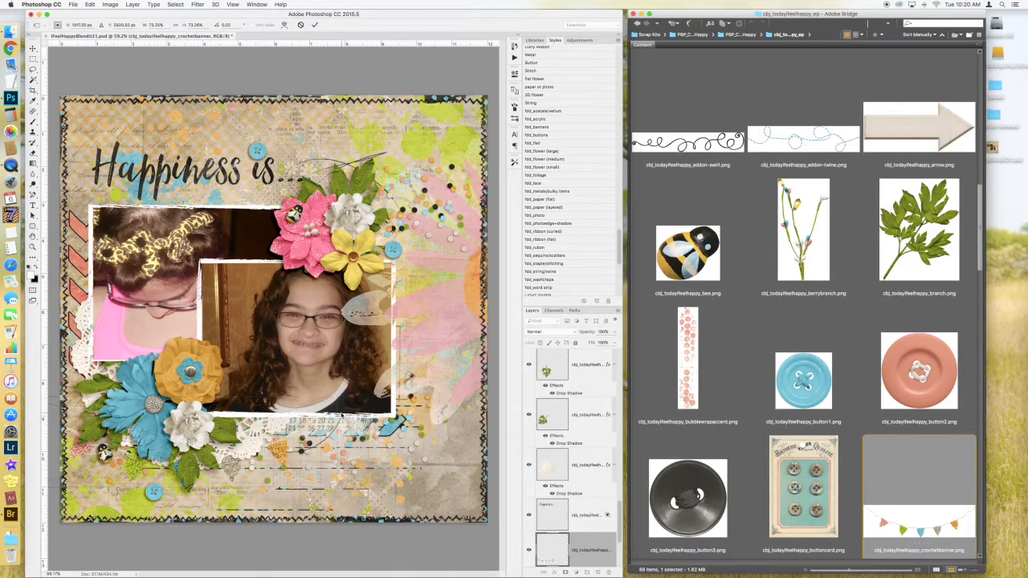
key(Return)
- Shift the crochet banner right along the lower photo's bottom edge, raise it above the doily layer, and apply a shadow style
drag(299, 447, 396, 425)
drag(591, 548, 579, 464)
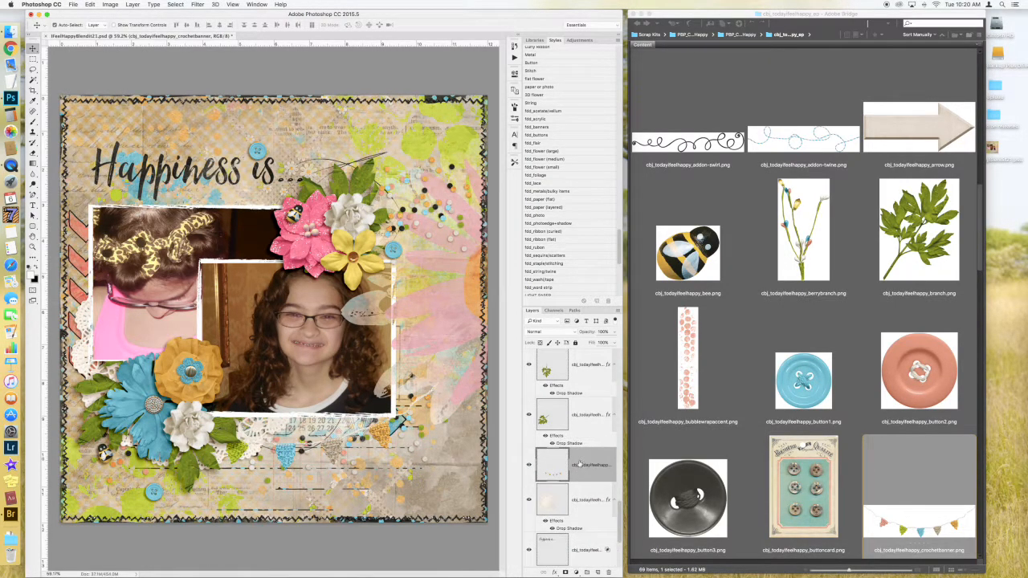
click(553, 198)
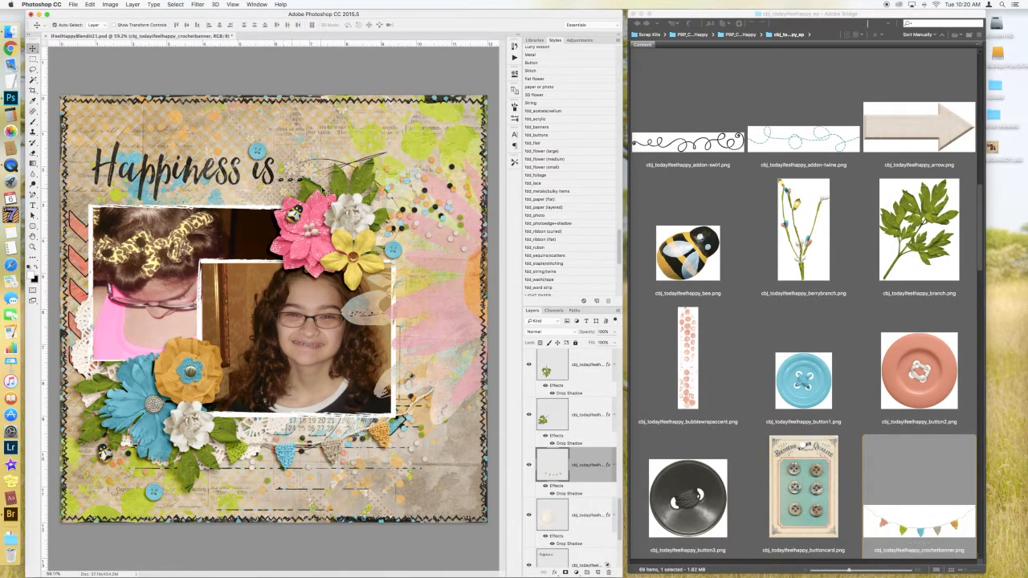
- Move the blue button beside the yellow flower down to just above the banner's right end
drag(392, 253, 409, 291)
drag(417, 325, 431, 395)
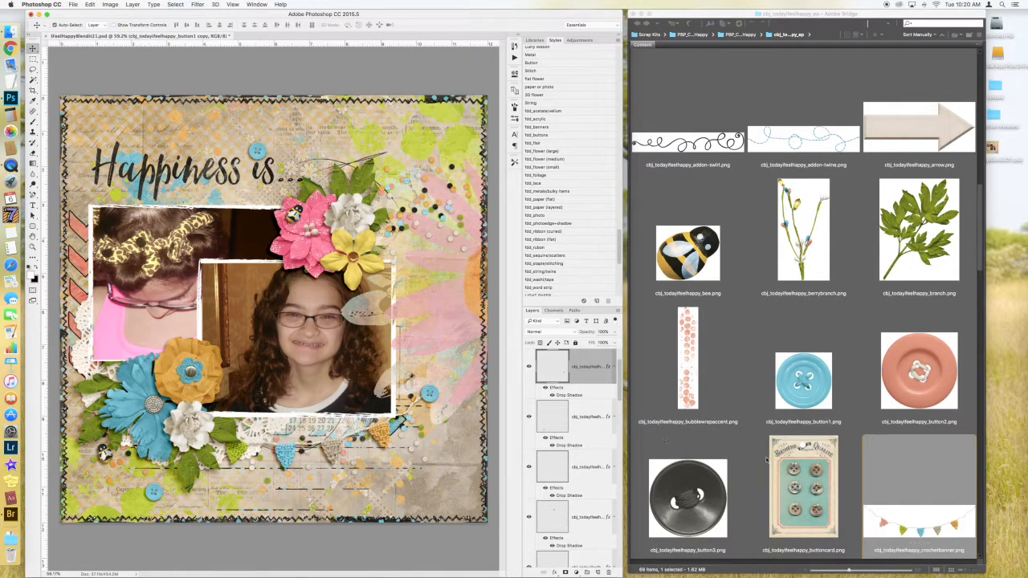
- Find the small blue butterfly in the kit and place it, reduced and tilted, above the title's trailing swirl
click(857, 456)
scroll(594, 385, down, 2)
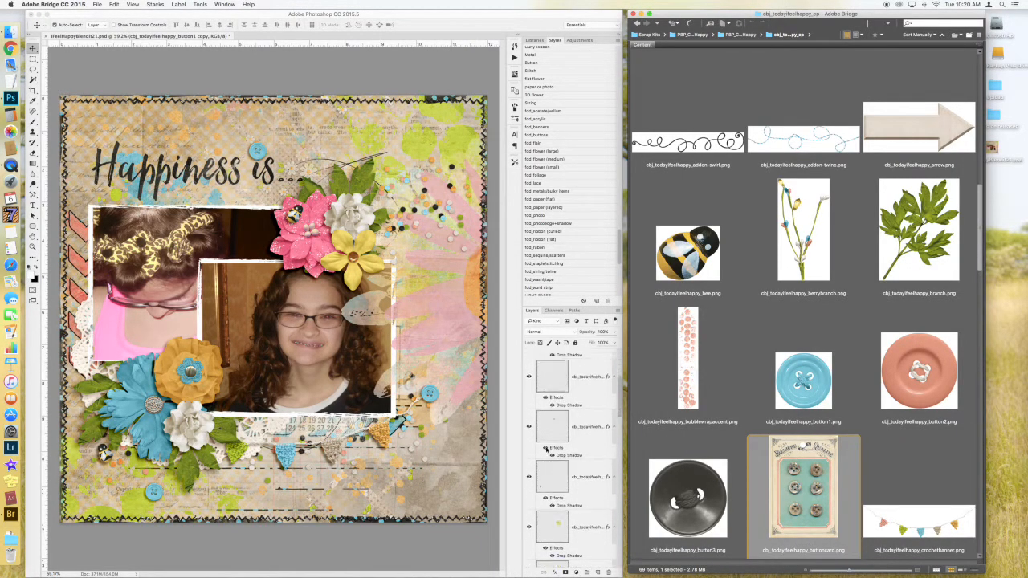
click(738, 379)
scroll(736, 411, down, 10)
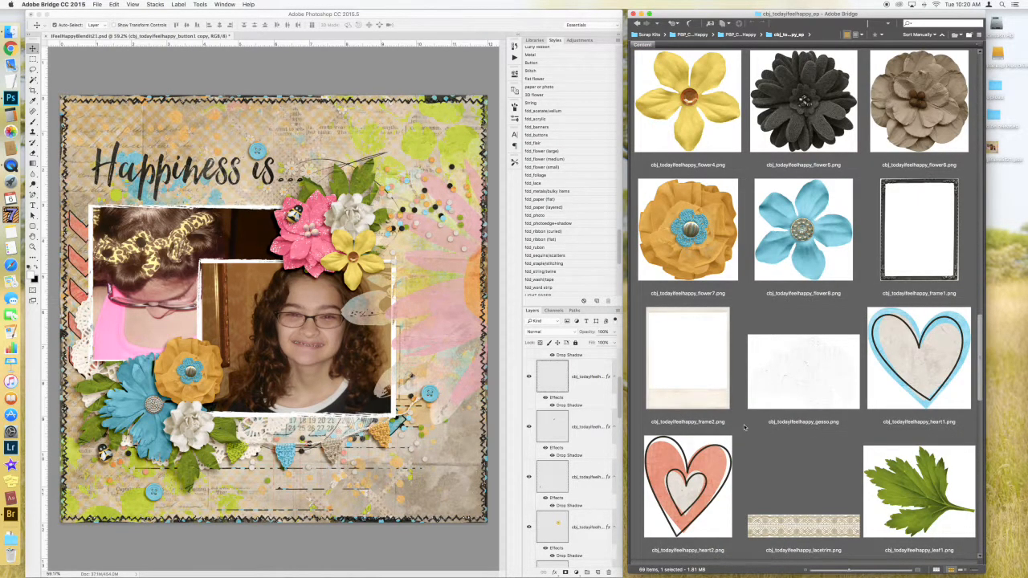
scroll(744, 428, down, 4)
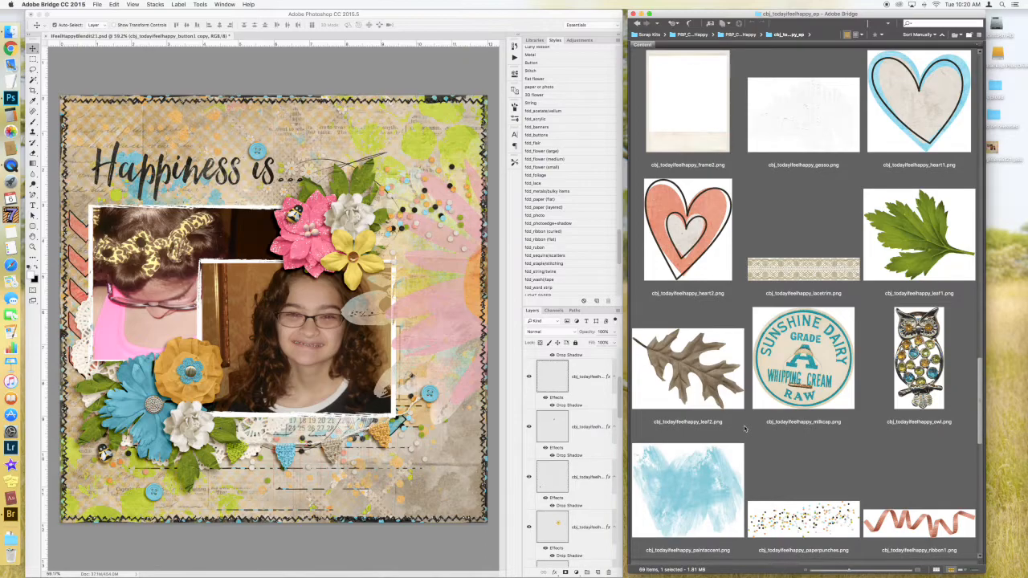
scroll(743, 427, down, 5)
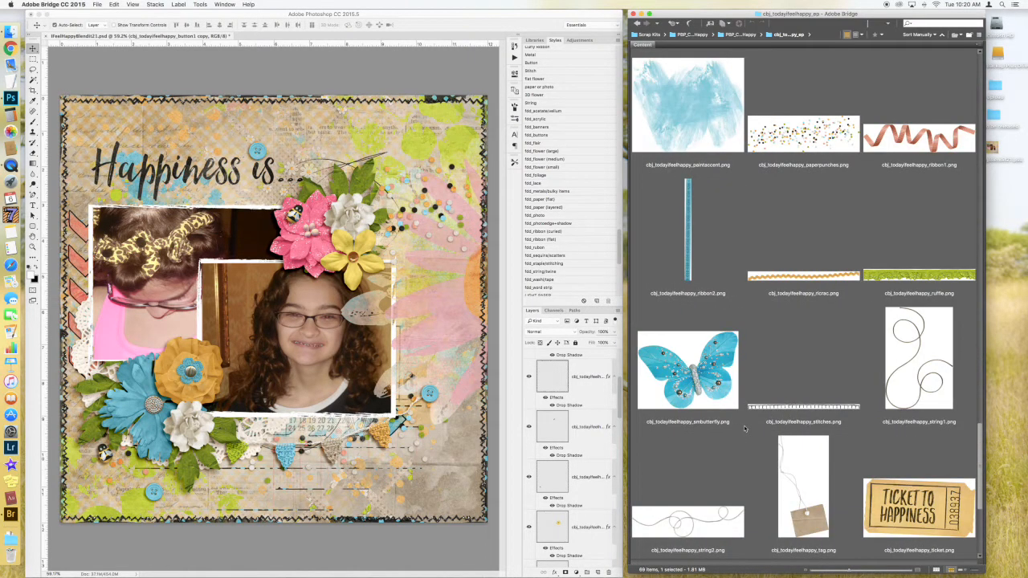
drag(695, 361, 411, 248)
drag(344, 331, 399, 129)
key(Return)
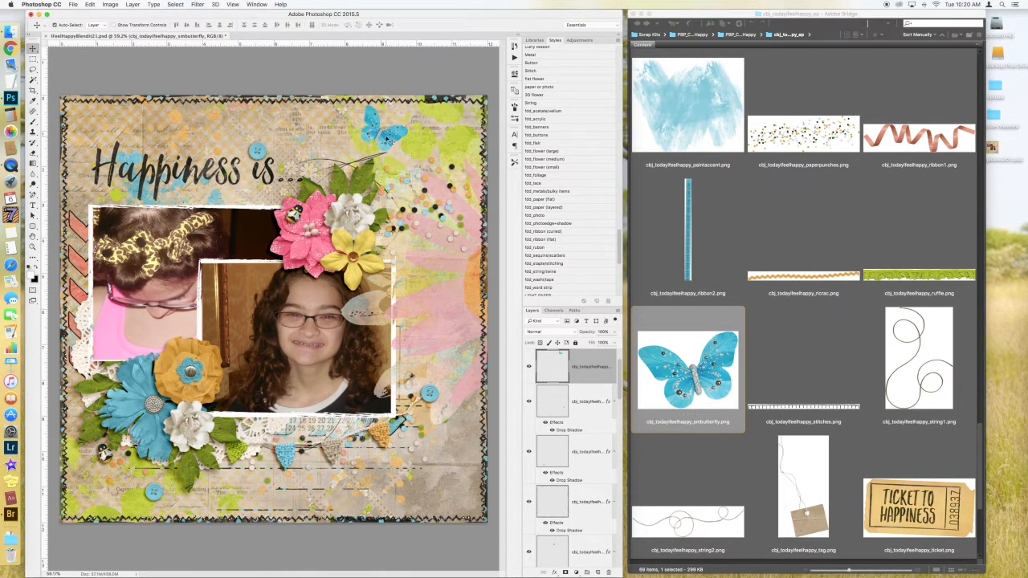
- Apply the hld_flower (large) shadow style to the butterfly and move it right, above the paper punches
click(553, 153)
drag(399, 140, 443, 165)
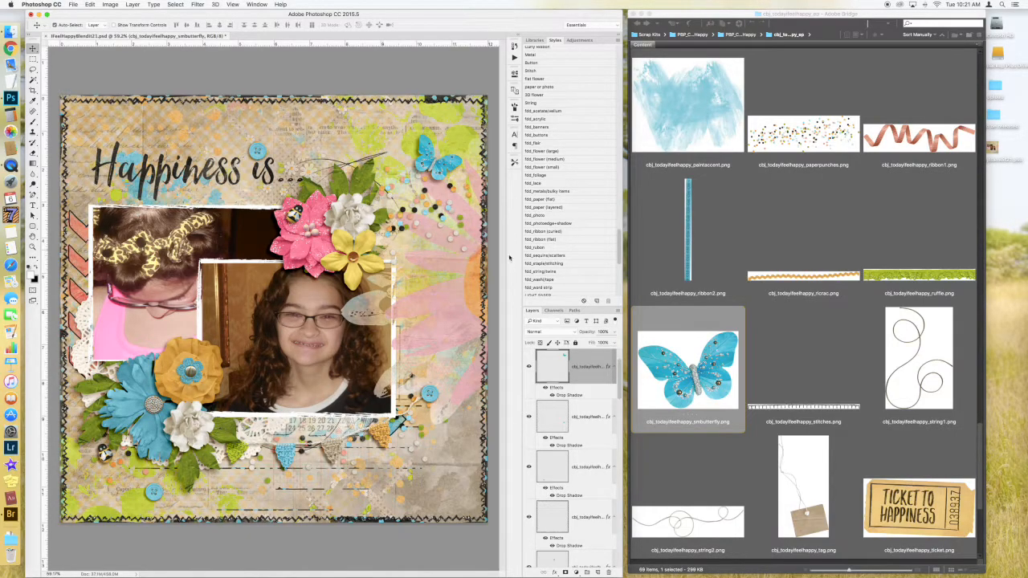
click(820, 338)
scroll(822, 343, down, 2)
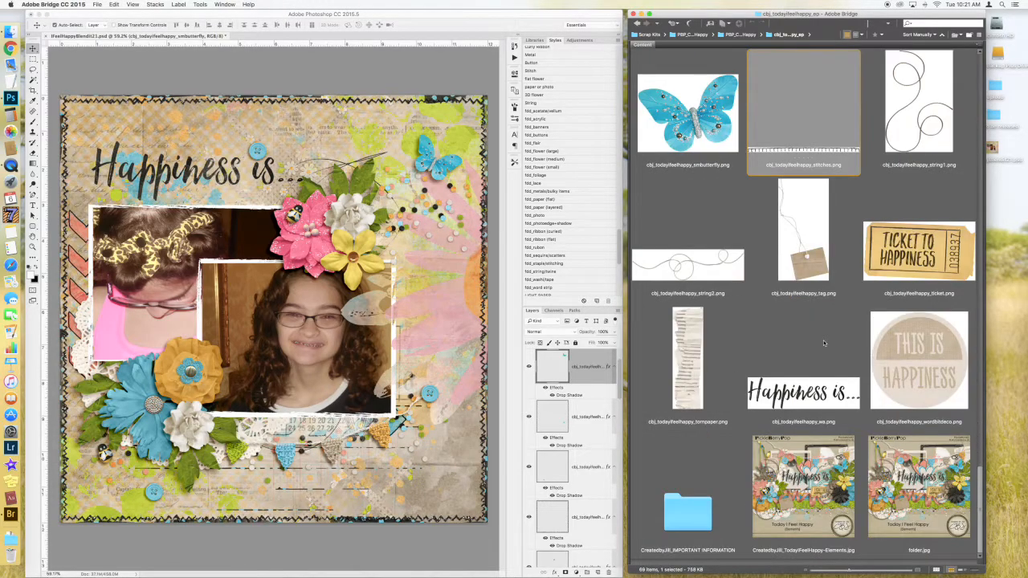
scroll(823, 343, up, 6)
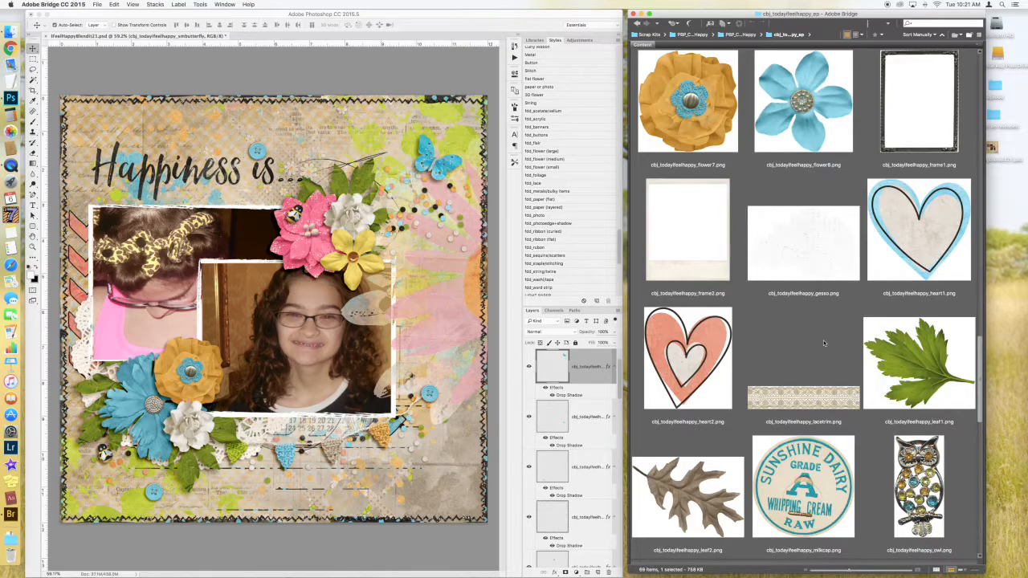
scroll(823, 343, up, 2)
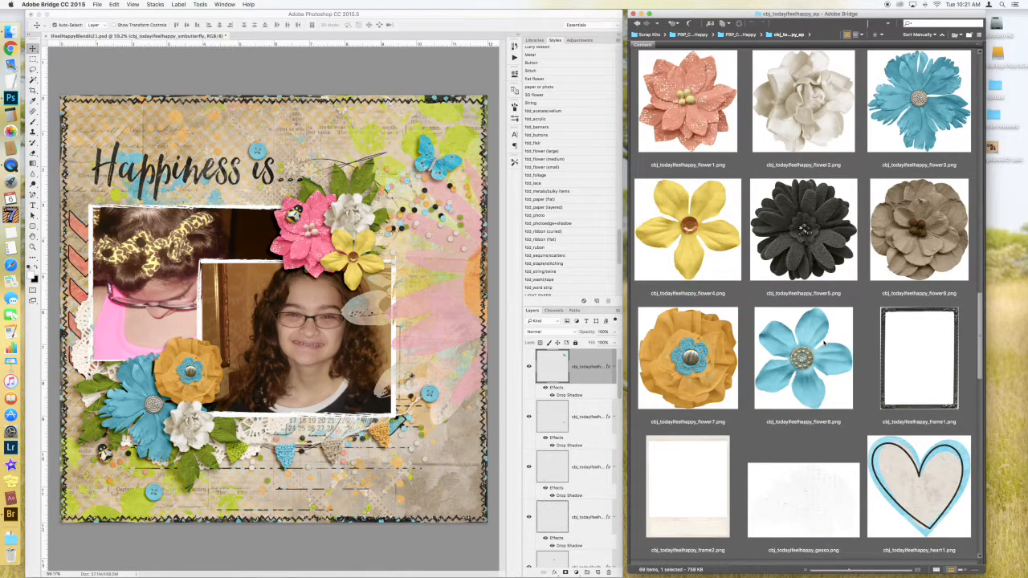
- Shift the crochet banner and its blue button slightly down and left, and raise the blue butterfly nearer the page's upper edge
click(340, 451)
mouse_move(337, 452)
mouse_down()
mouse_move(329, 442)
mouse_move(328, 462)
mouse_up()
click(428, 397)
mouse_move(428, 398)
mouse_down()
mouse_move(399, 423)
mouse_move(417, 411)
mouse_up()
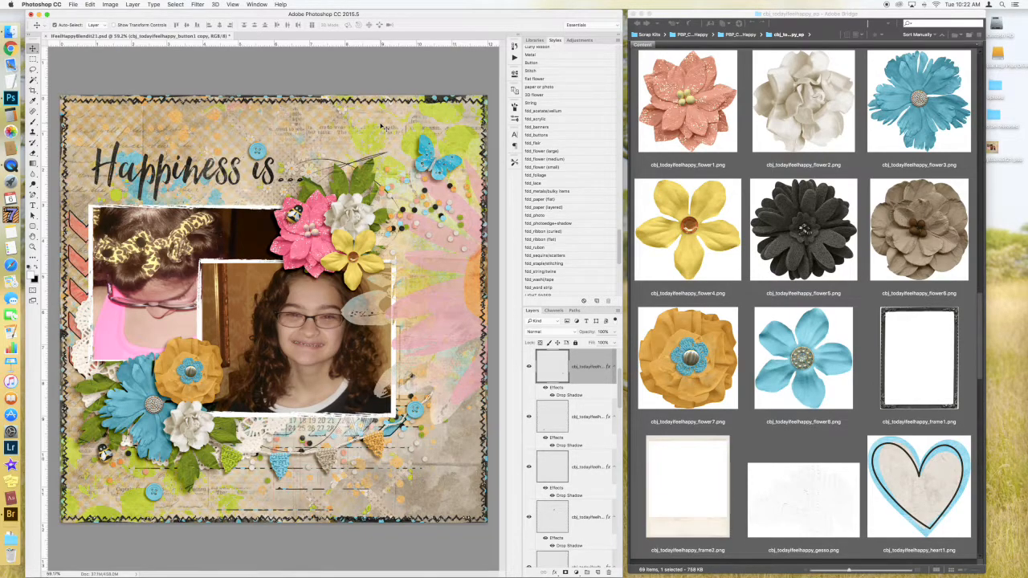
click(424, 156)
drag(425, 157, 425, 139)
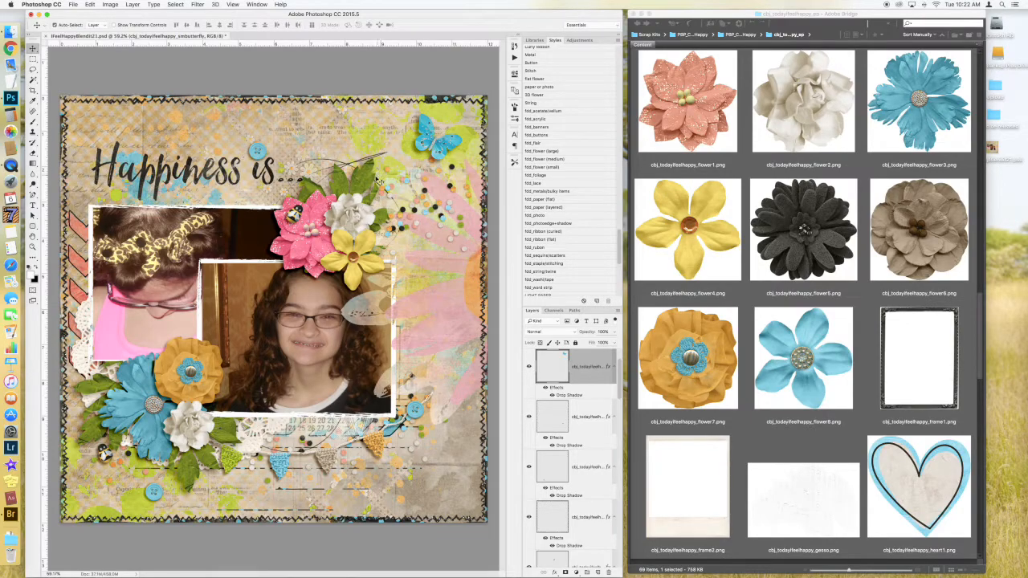
- Adjust the upper flower cluster by nudging the leaf branch and white flower left and the yellow flower slightly right
drag(377, 179, 368, 180)
drag(369, 182, 365, 181)
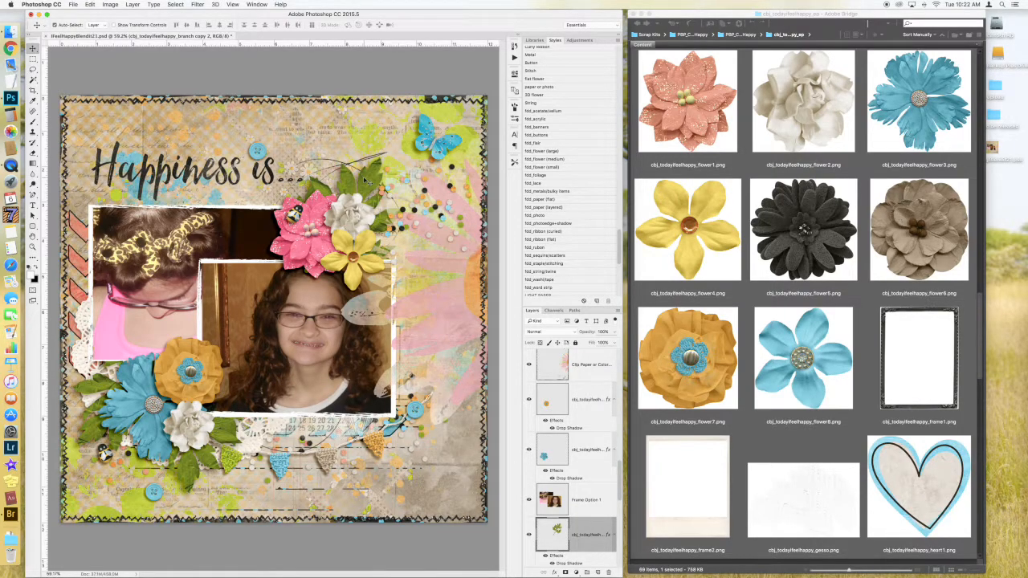
click(354, 221)
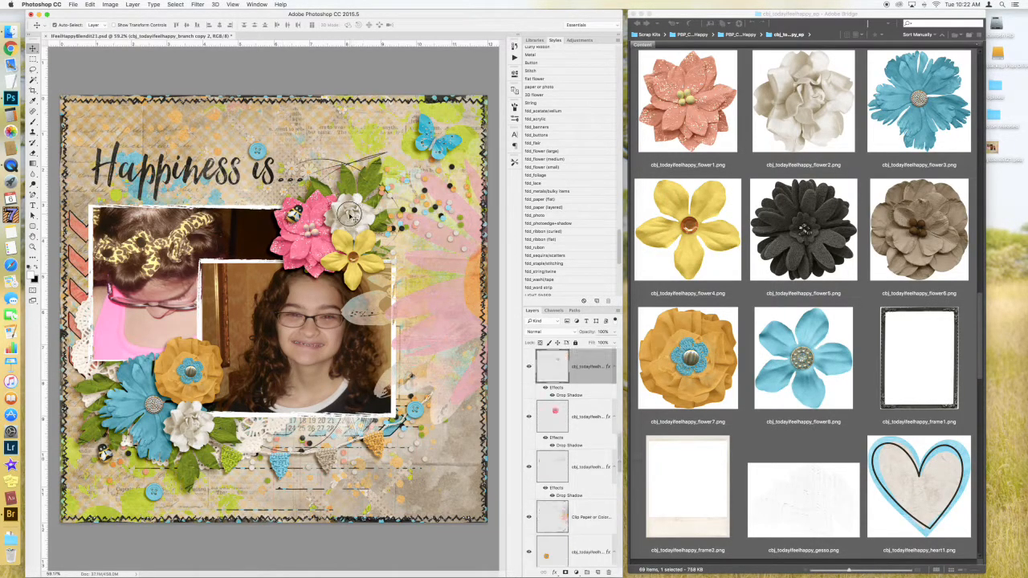
drag(358, 242, 362, 244)
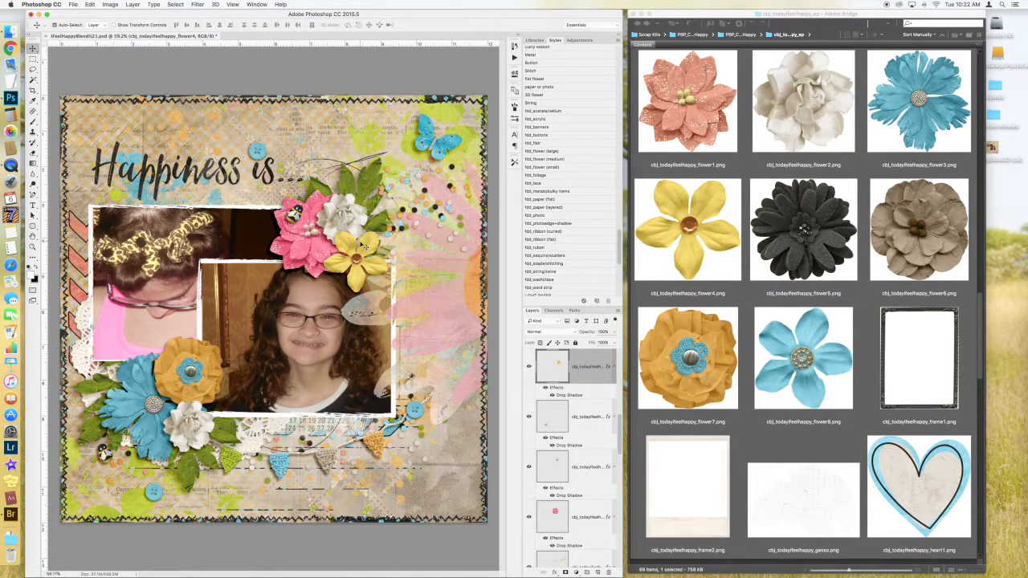
click(833, 401)
scroll(834, 407, down, 5)
scroll(834, 407, down, 5)
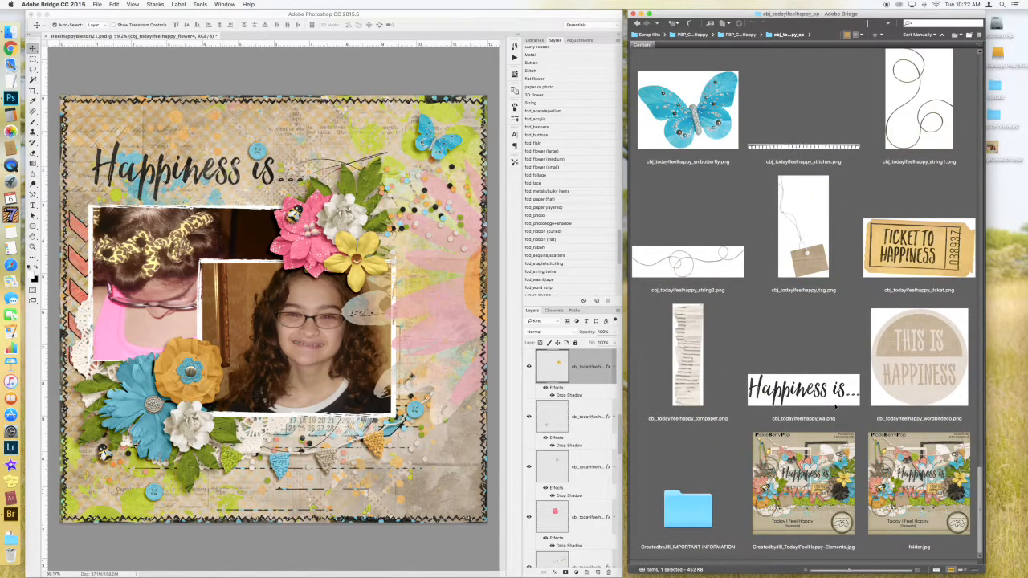
scroll(835, 407, up, 5)
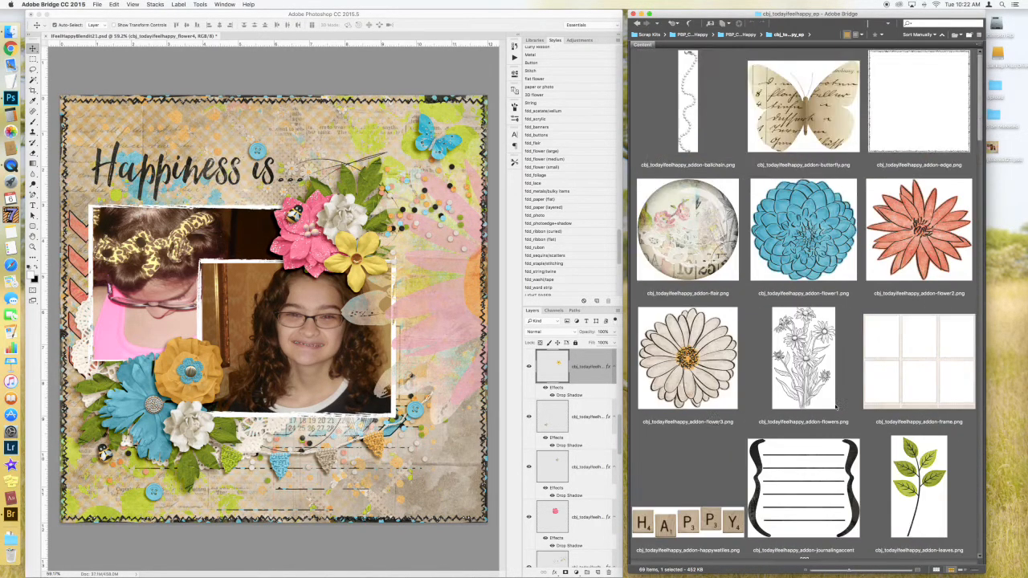
scroll(835, 407, down, 5)
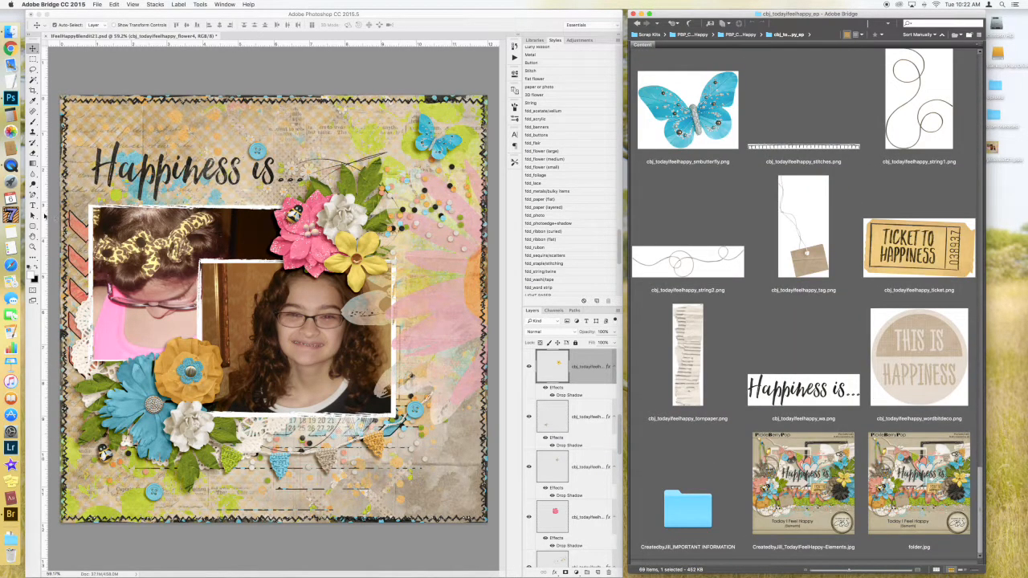
- Add a text line reading "September 4, 2016" along the lower edge of the front photo
click(33, 205)
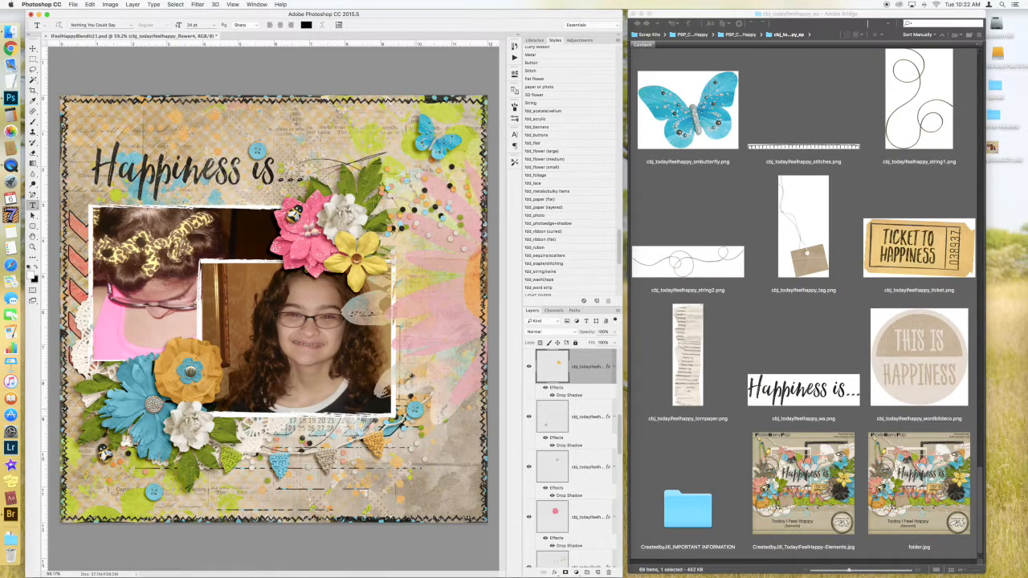
click(230, 408)
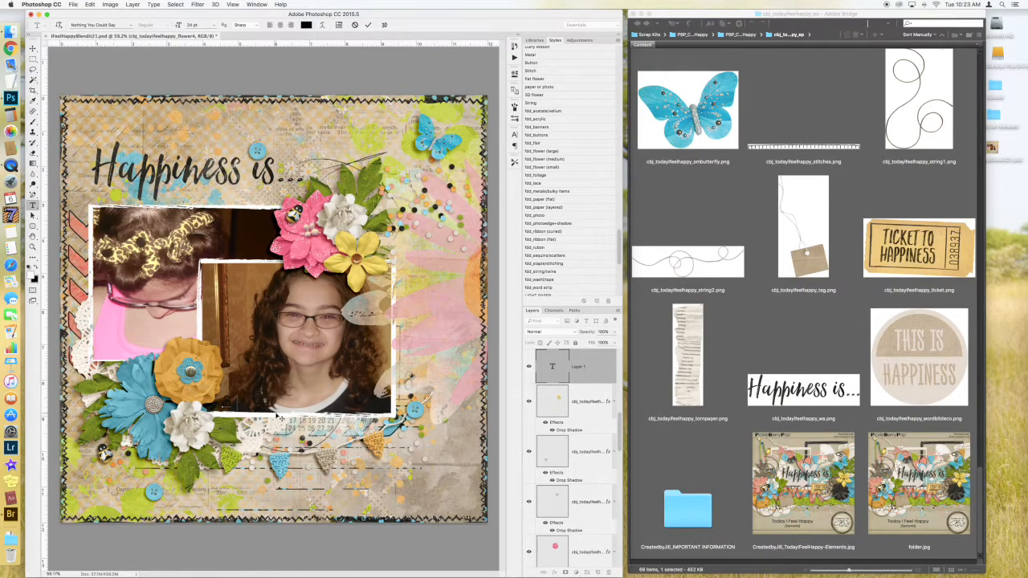
text(September 4, 2016)
- Set the whole date text to white (ffffff) and its font size to 16 pt
key(ctrl+a)
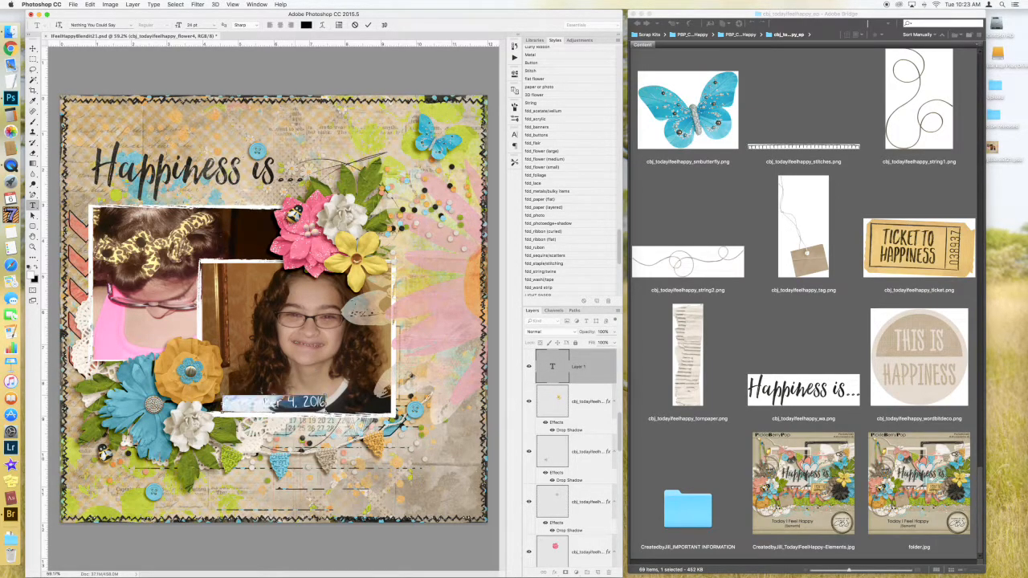
click(306, 25)
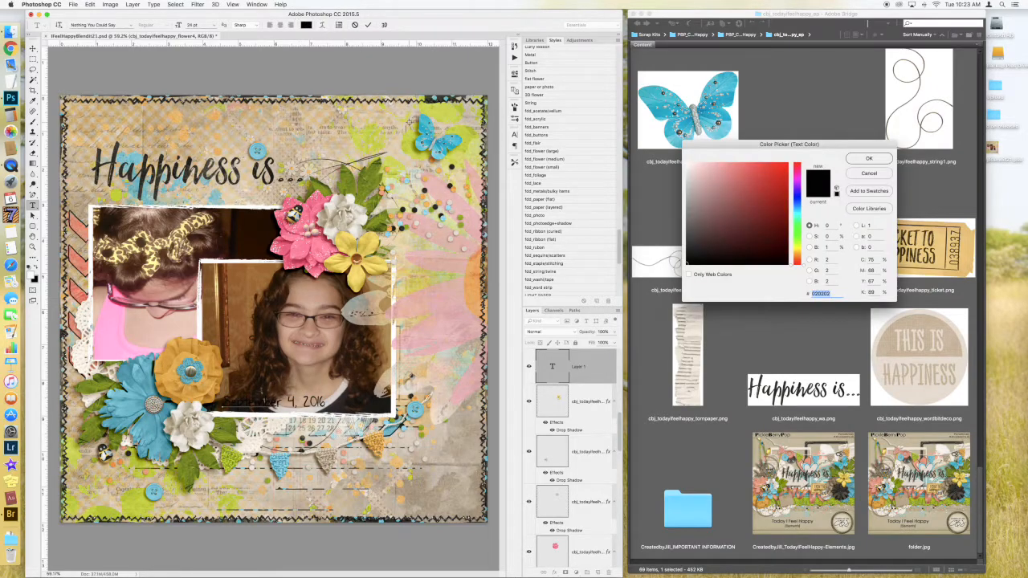
text(ffffff)
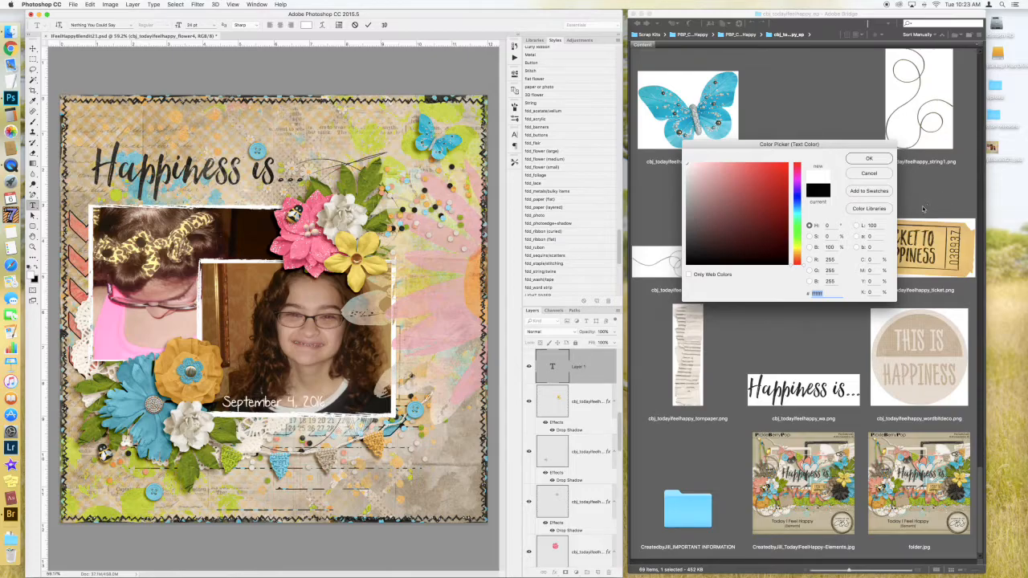
click(870, 159)
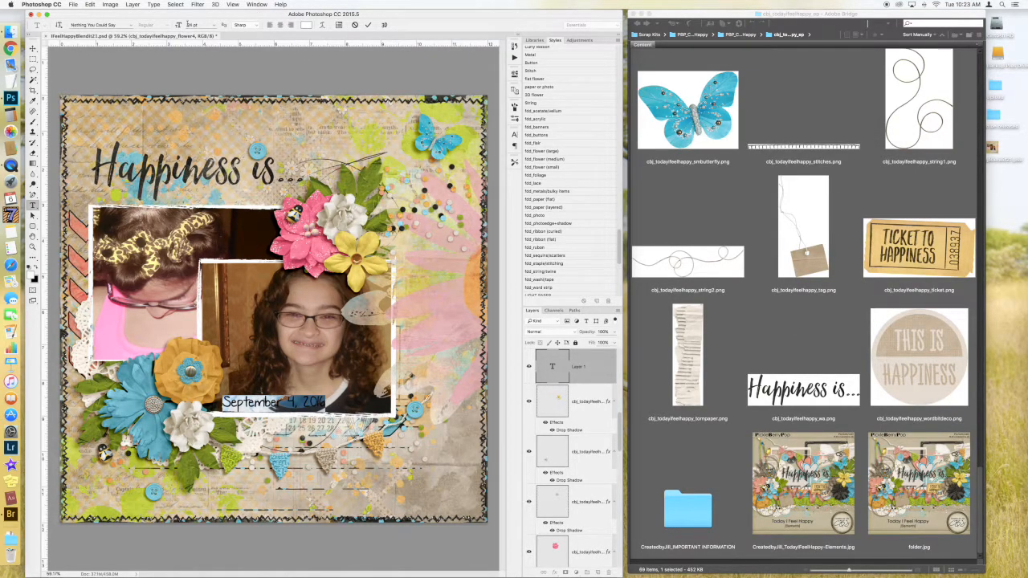
click(215, 27)
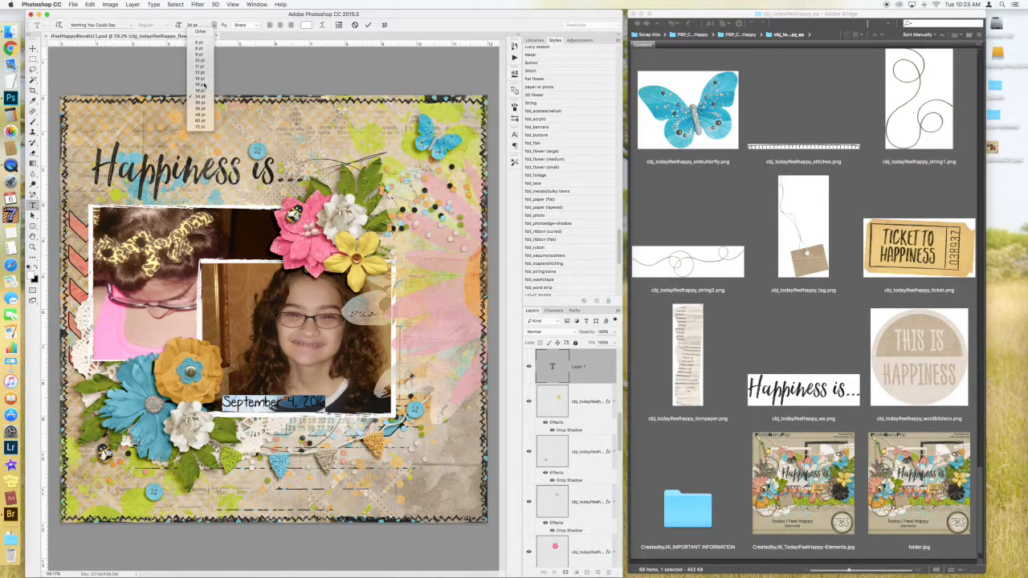
click(205, 86)
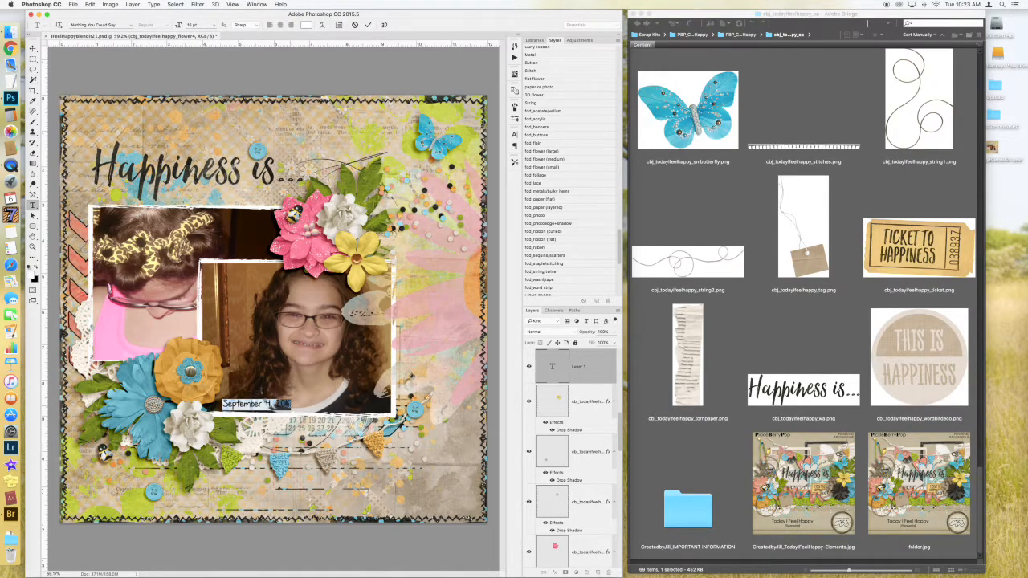
- Continue the journaling after the date with "Ready for 5 Seconds of Summer Concert with Daddy.", breaking the line after "Seconds"
click(322, 413)
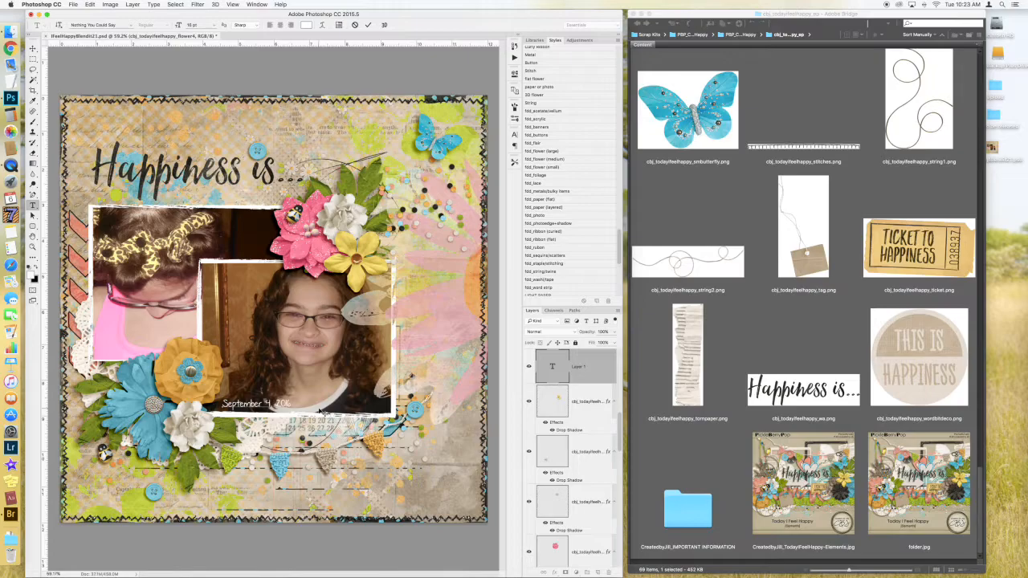
text(Rei)
text(ady for)
text( 7)
key(BackSpace)
text(5 SEcon)
key(BackSpace)
key(BackSpace)
key(BackSpace)
key(BackSpace)
text(econds)
key(Return)
text(of Summer Concert with Dad!)
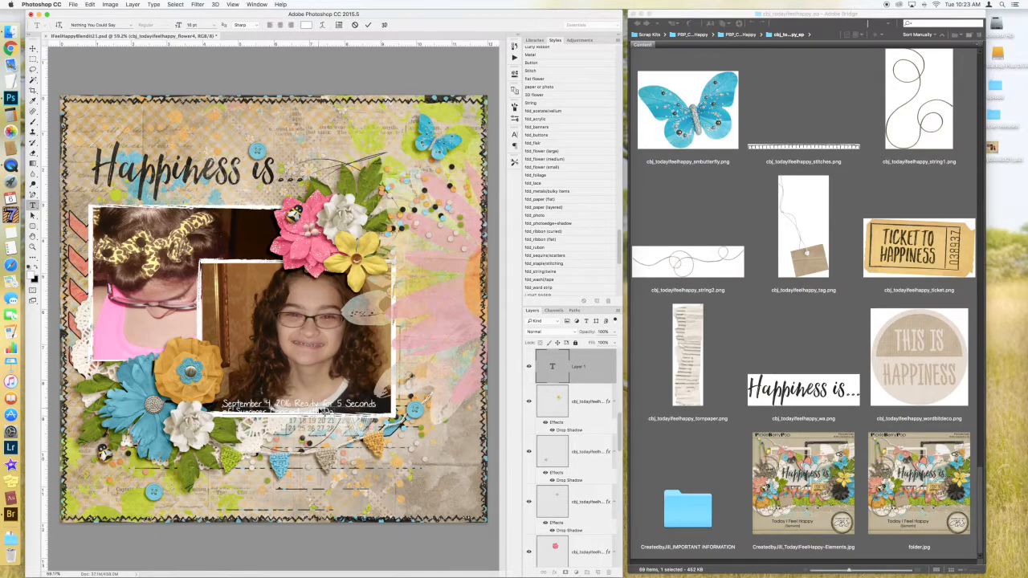
text(dy.)
- Move the journaling text up inside the front photo's lower edge and rotate it about 1 degree to follow the tilted frame
click(33, 48)
drag(306, 406, 307, 397)
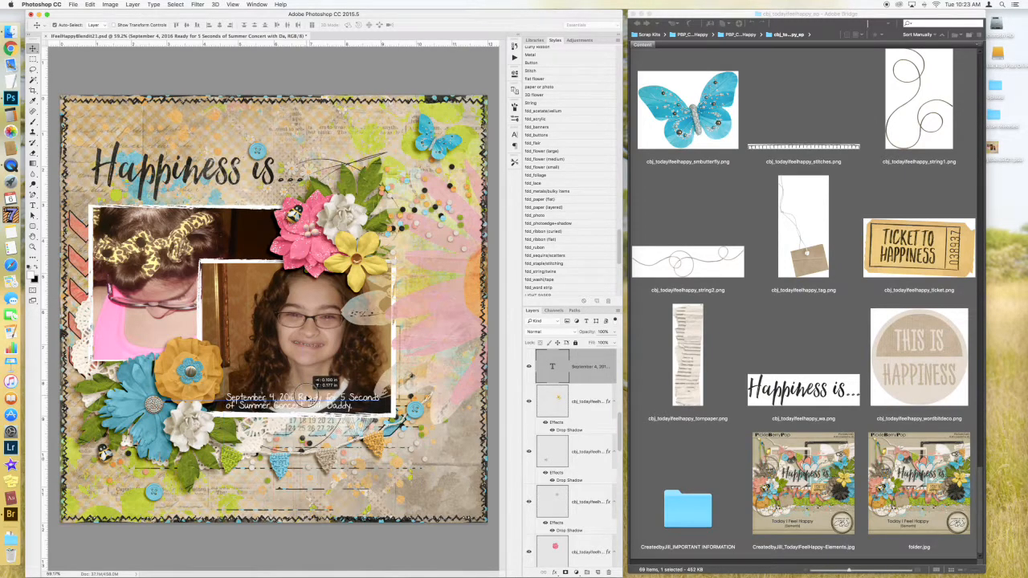
key(ctrl+t)
drag(386, 407, 390, 413)
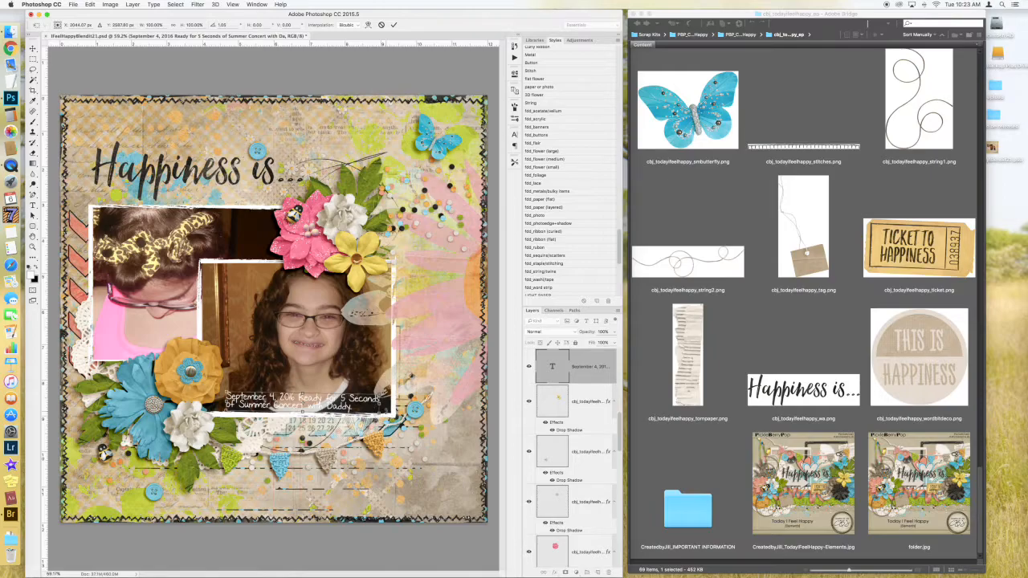
key(Return)
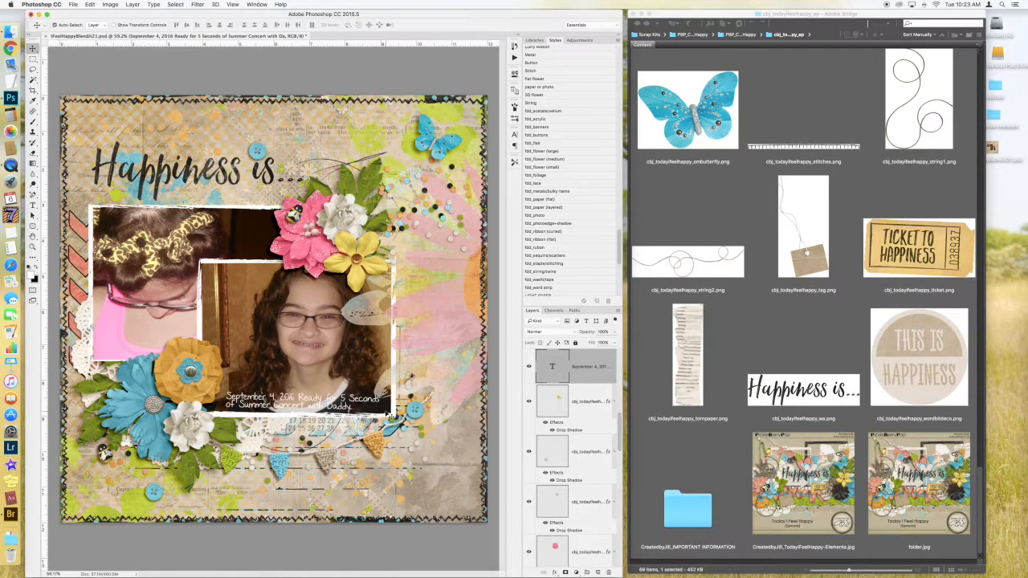
mouse_move(348, 401)
mouse_down()
mouse_move(253, 228)
mouse_move(350, 400)
mouse_up()
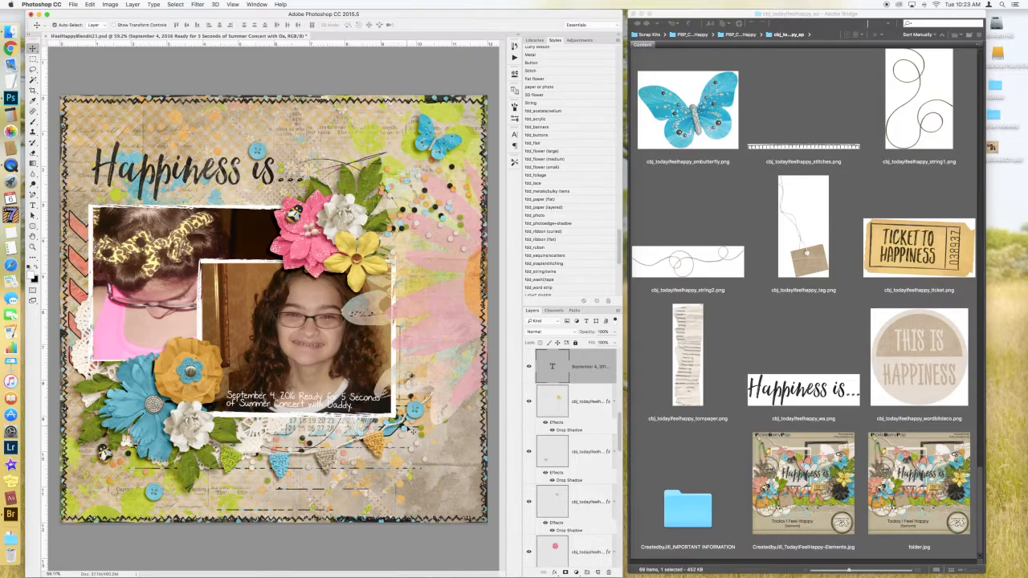
- Save the scrapbook page and move the kit browser window aside, clear of the layout window
key(super+s)
drag(668, 16, 745, 277)
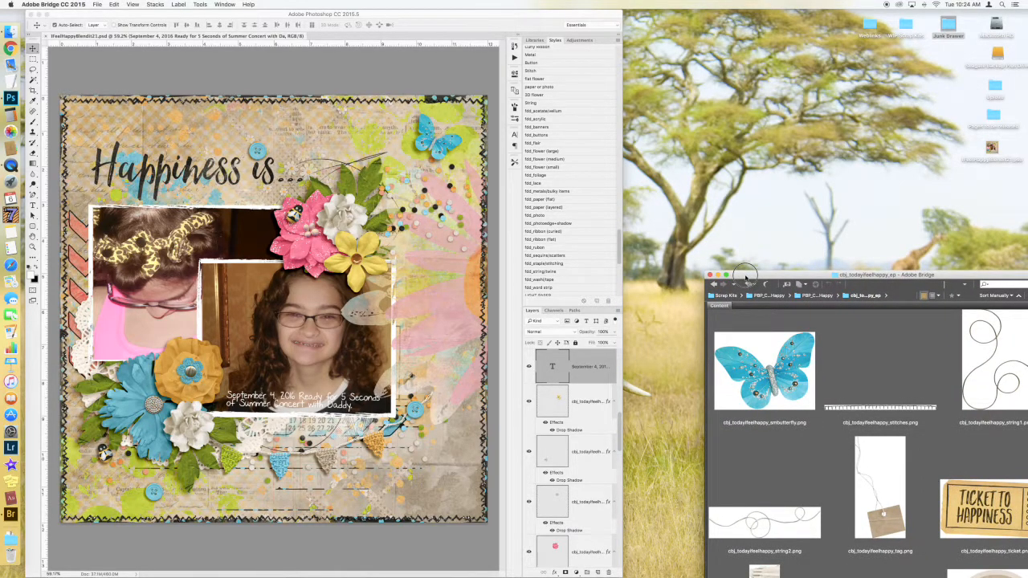
drag(745, 277, 705, 9)
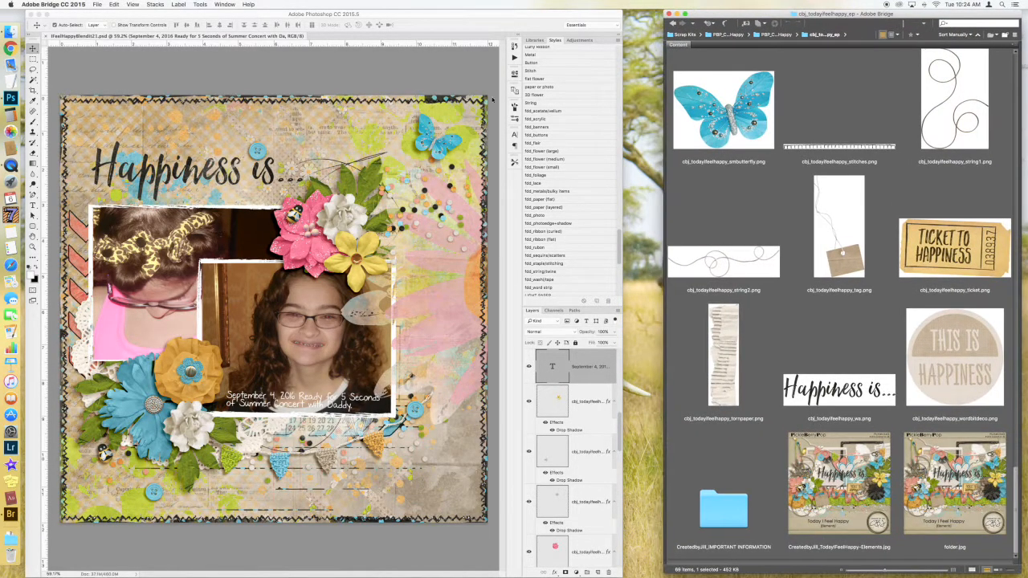
- Extract cbj_blt21-PSD.zip from Downloads and open the original template cbj_blt21.psd in Photoshop
click(11, 536)
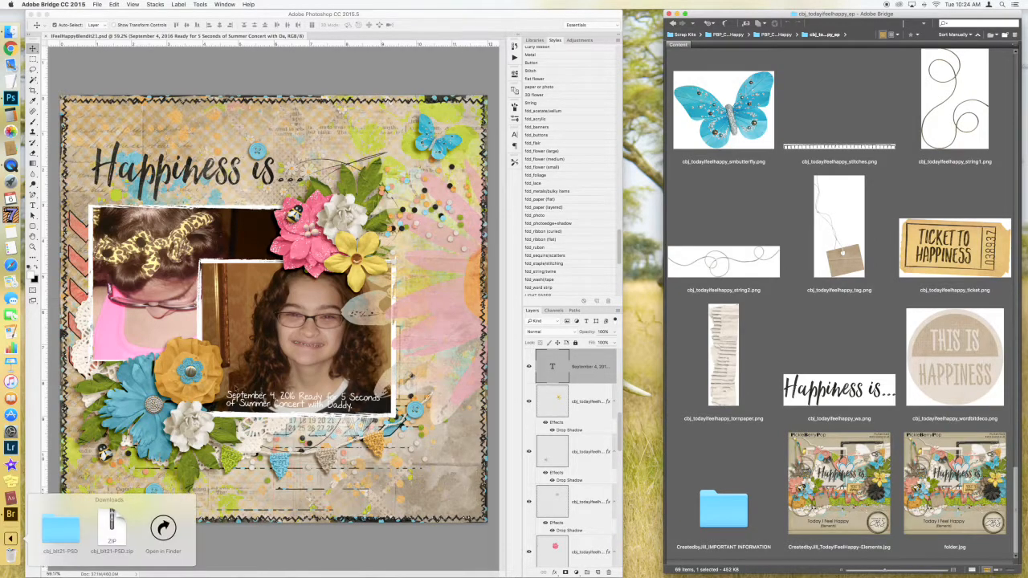
click(112, 530)
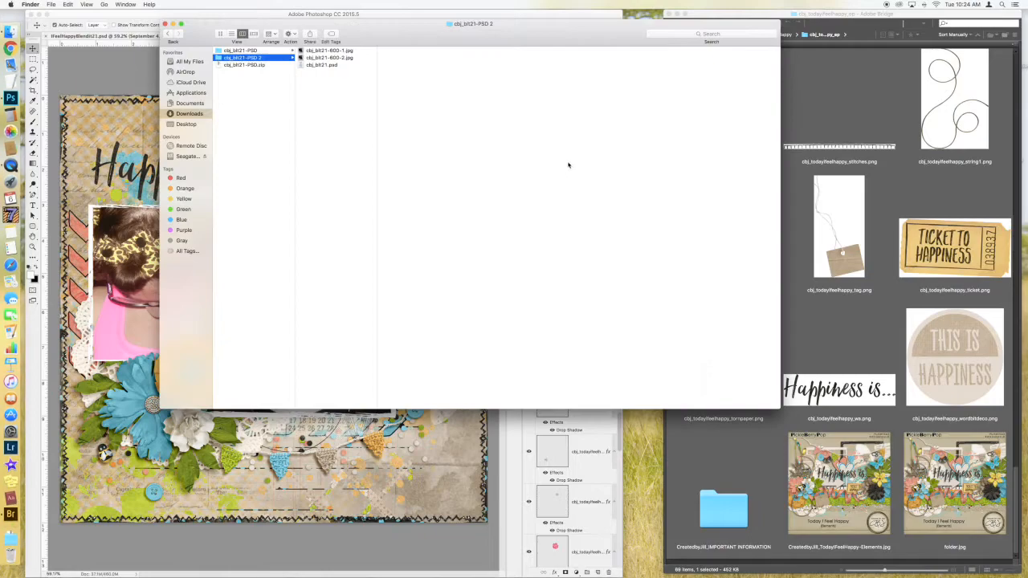
click(322, 65)
double_click(322, 65)
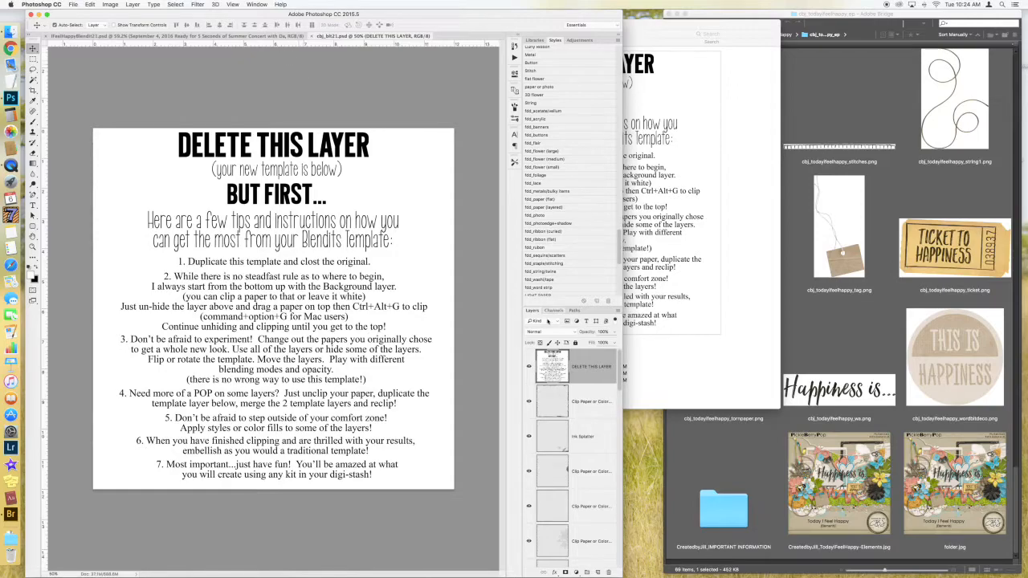
- Hide the template's DELETE THIS LAYER instructions, fit it to view, and float its window beside the scrapbook page for comparison
click(529, 367)
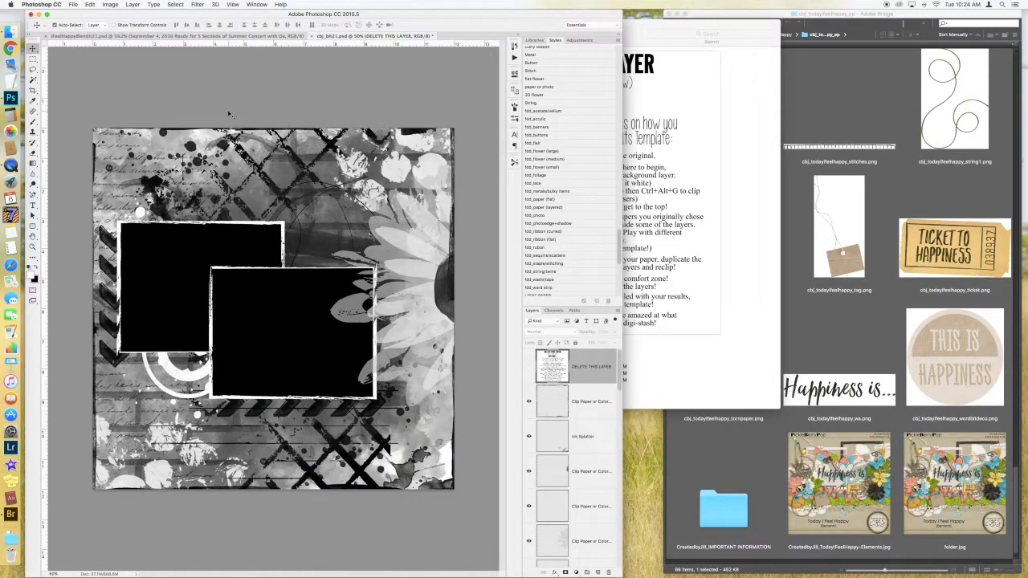
key(super+0)
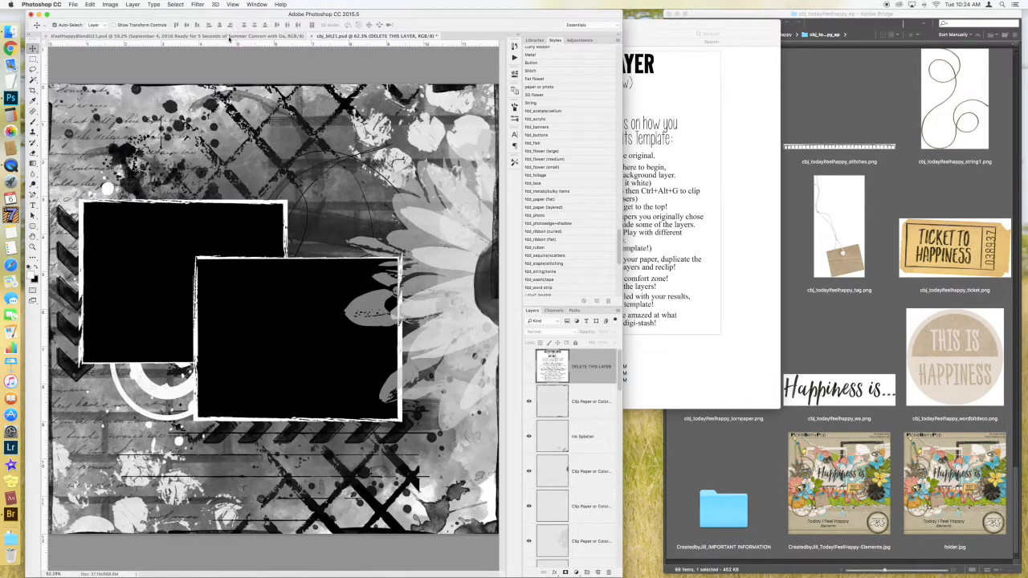
drag(406, 34, 582, 86)
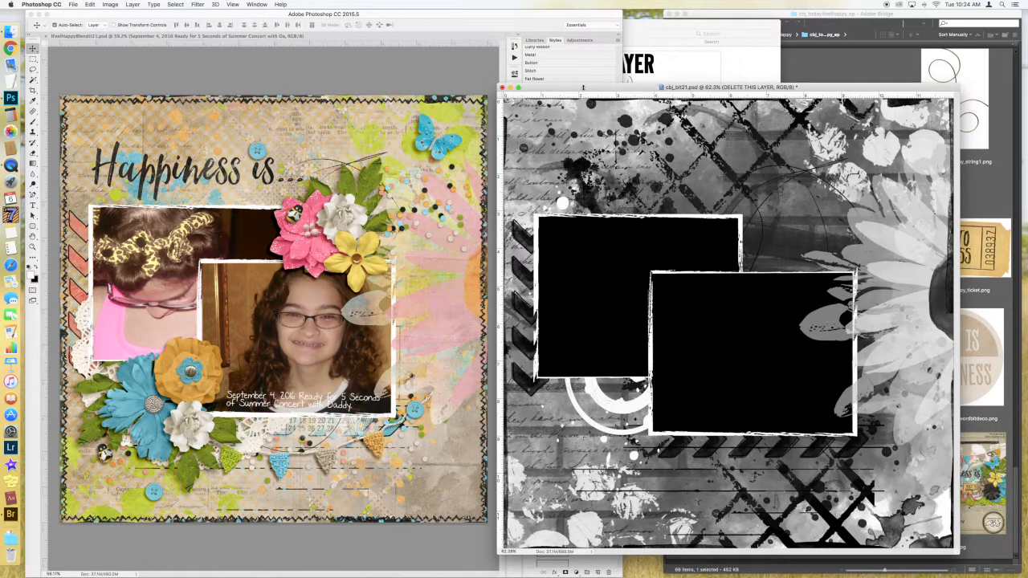
drag(553, 88, 560, 84)
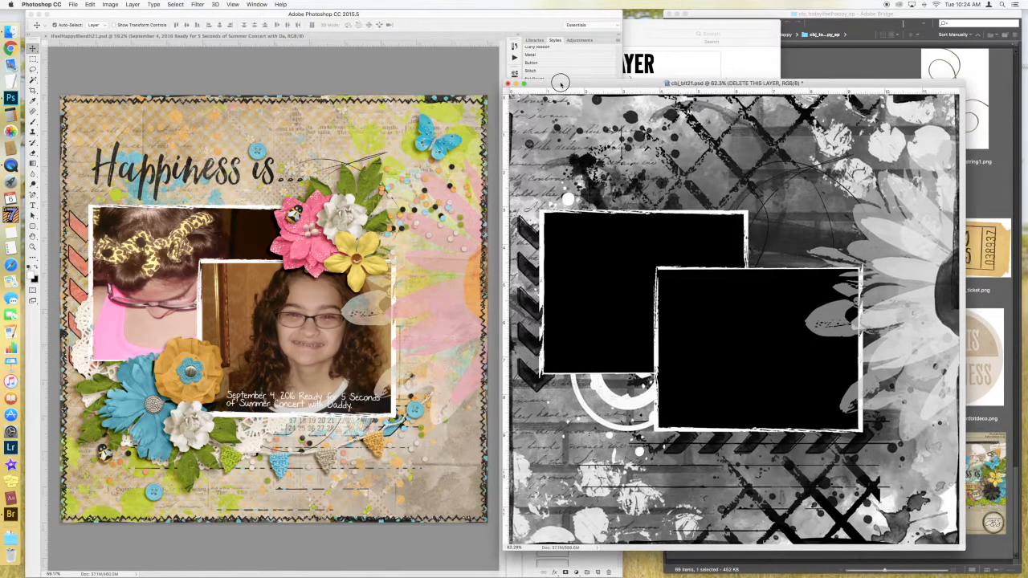